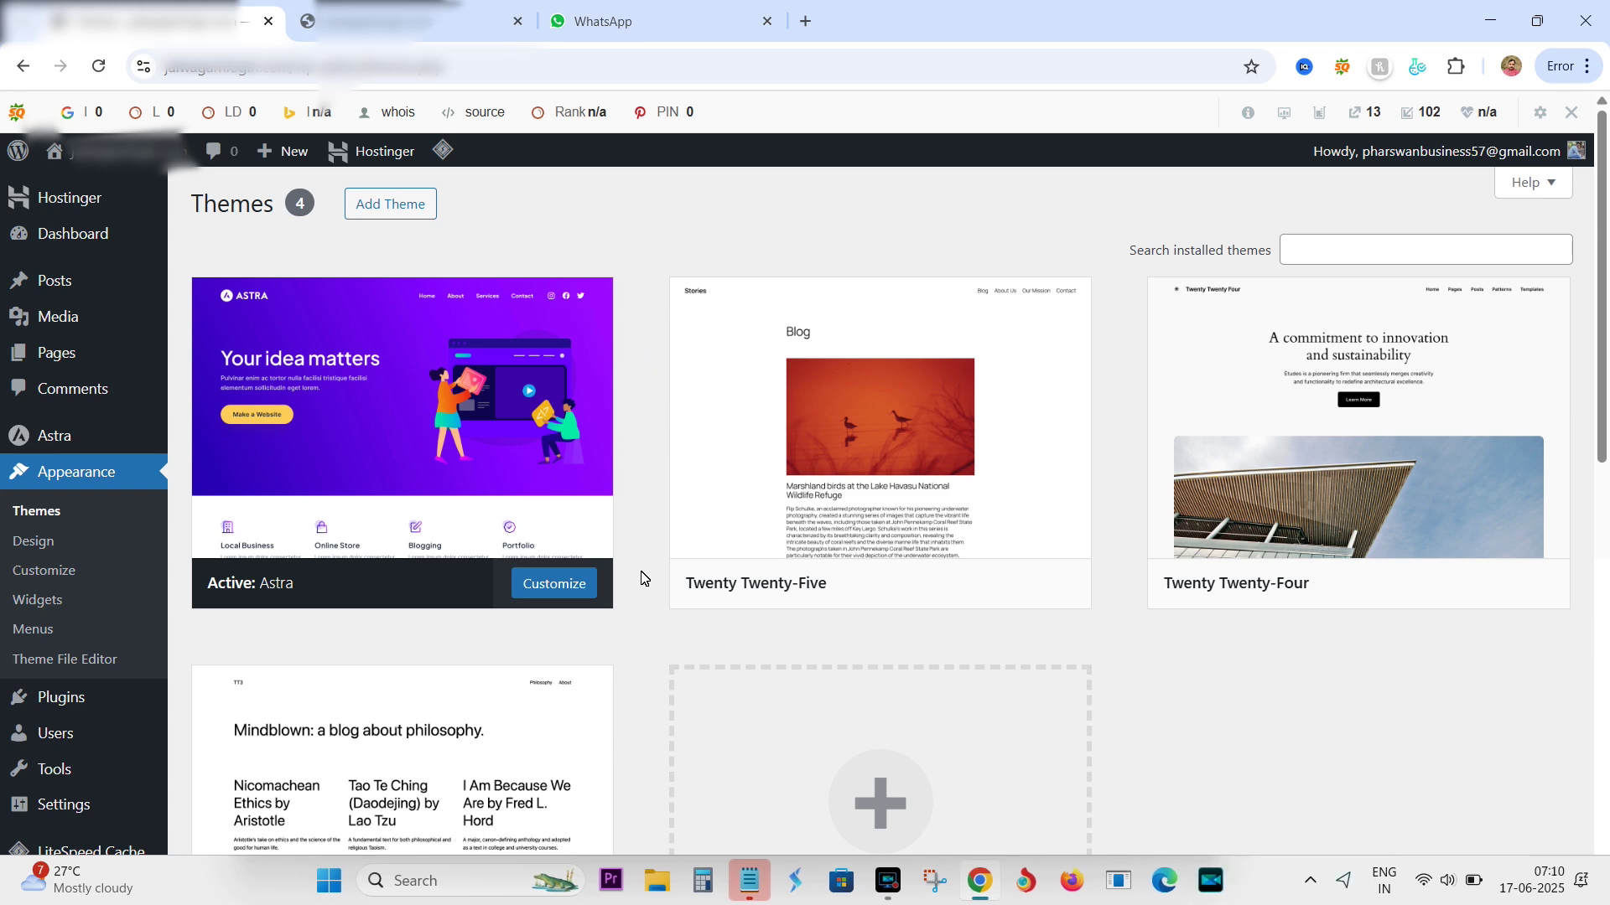
Step: Examine the installed themes and the site's current front page
scroll(642, 577, down, 5)
scroll(641, 578, up, 5)
mouse_move(52, 366)
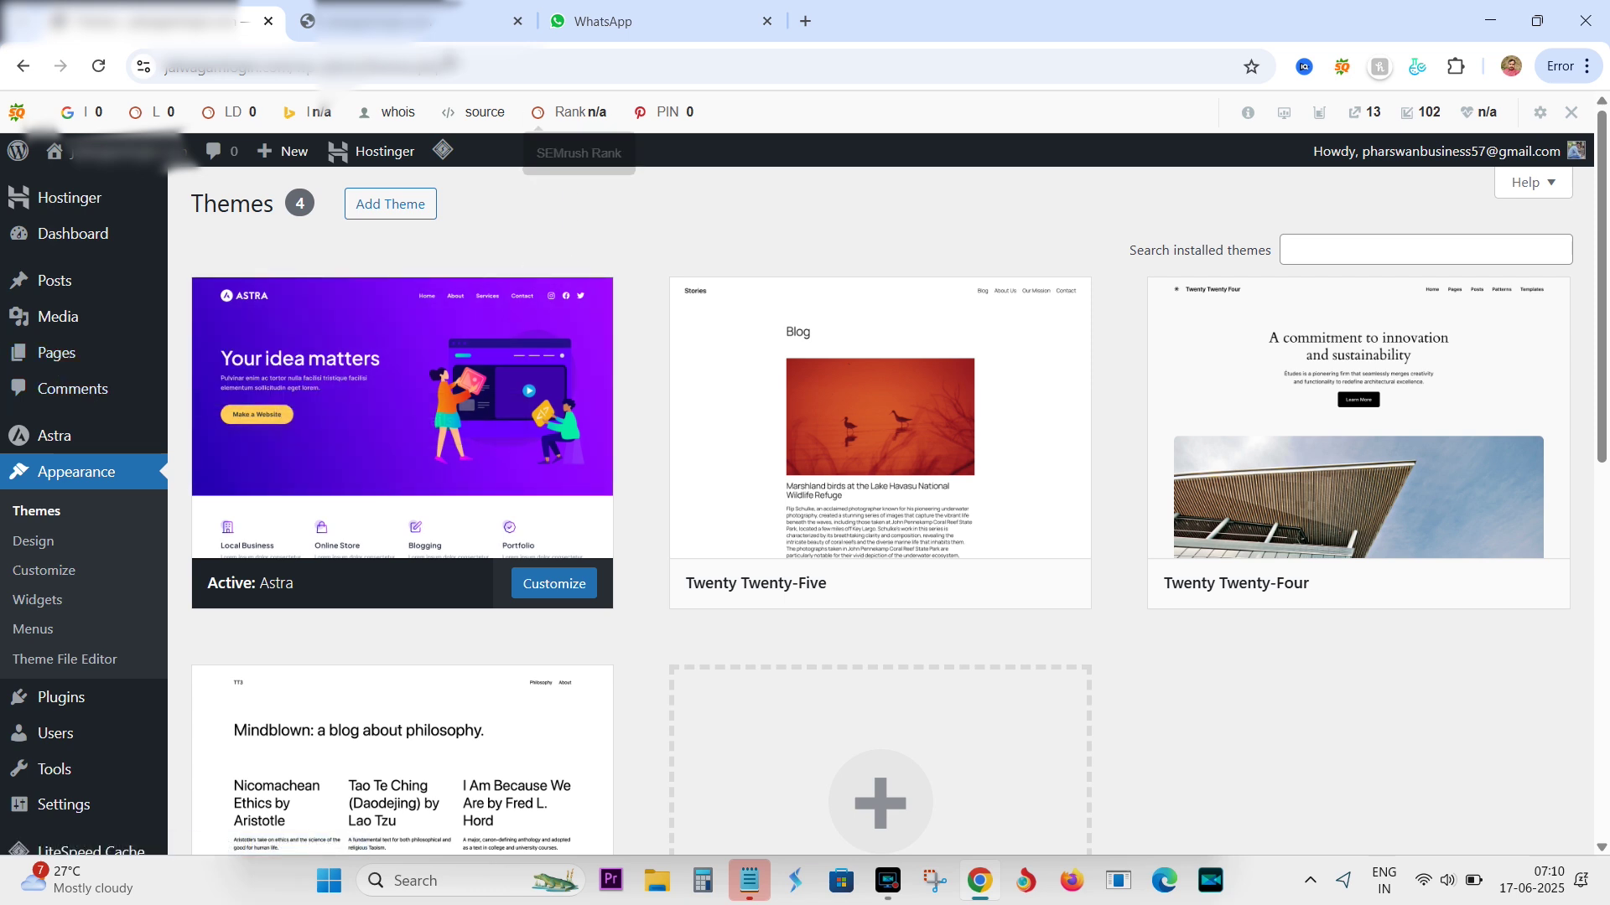
click(394, 21)
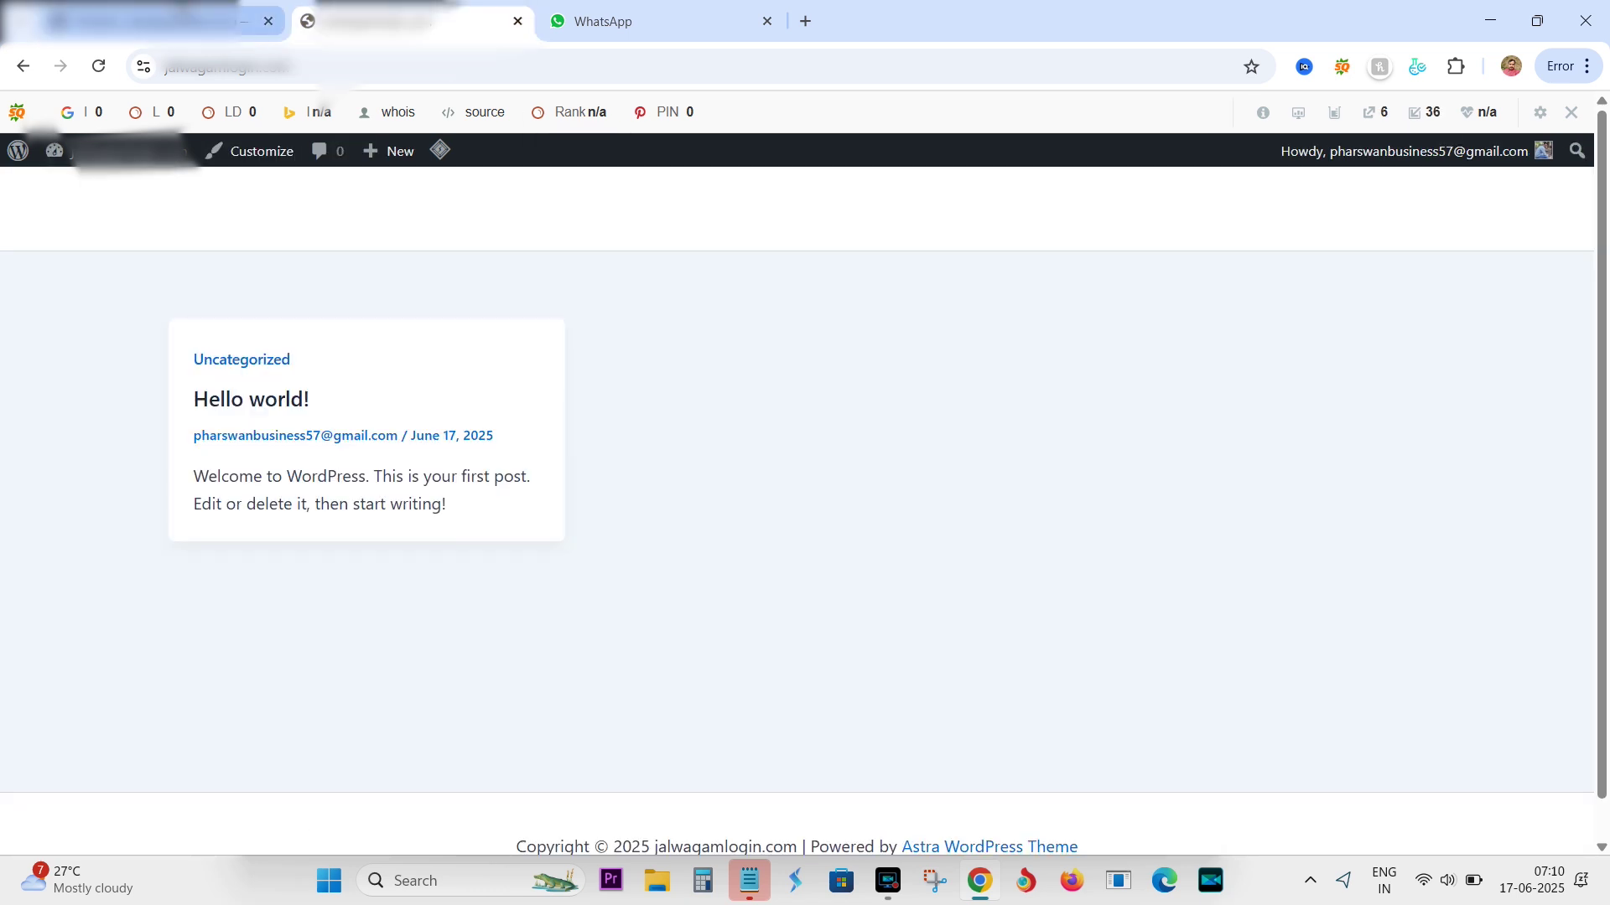
click(180, 13)
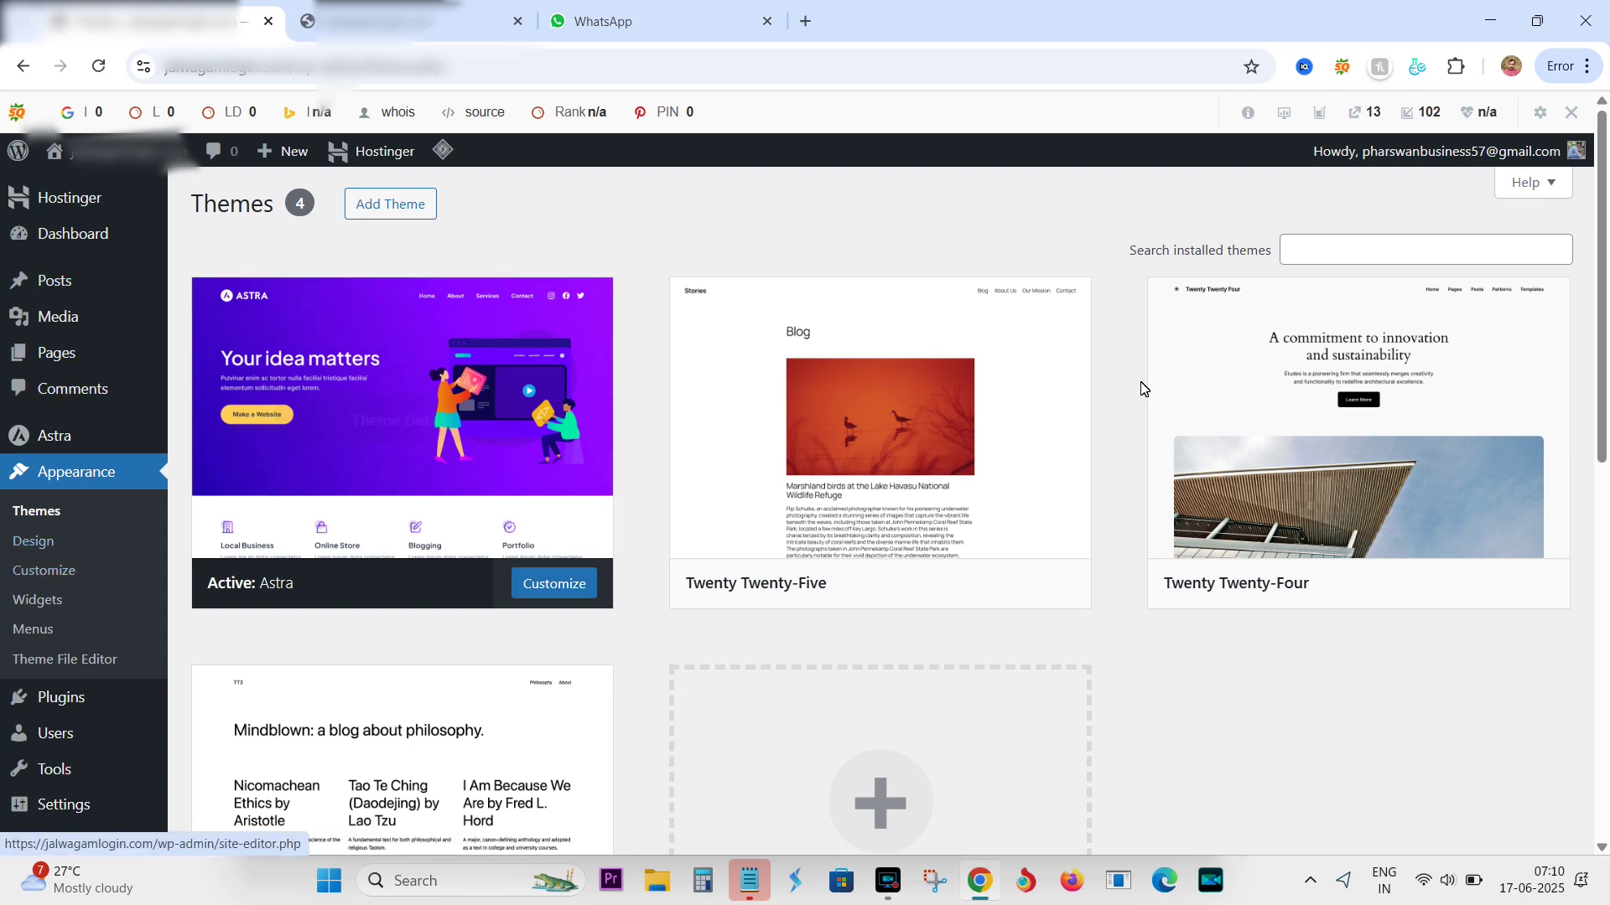
mouse_move(1048, 459)
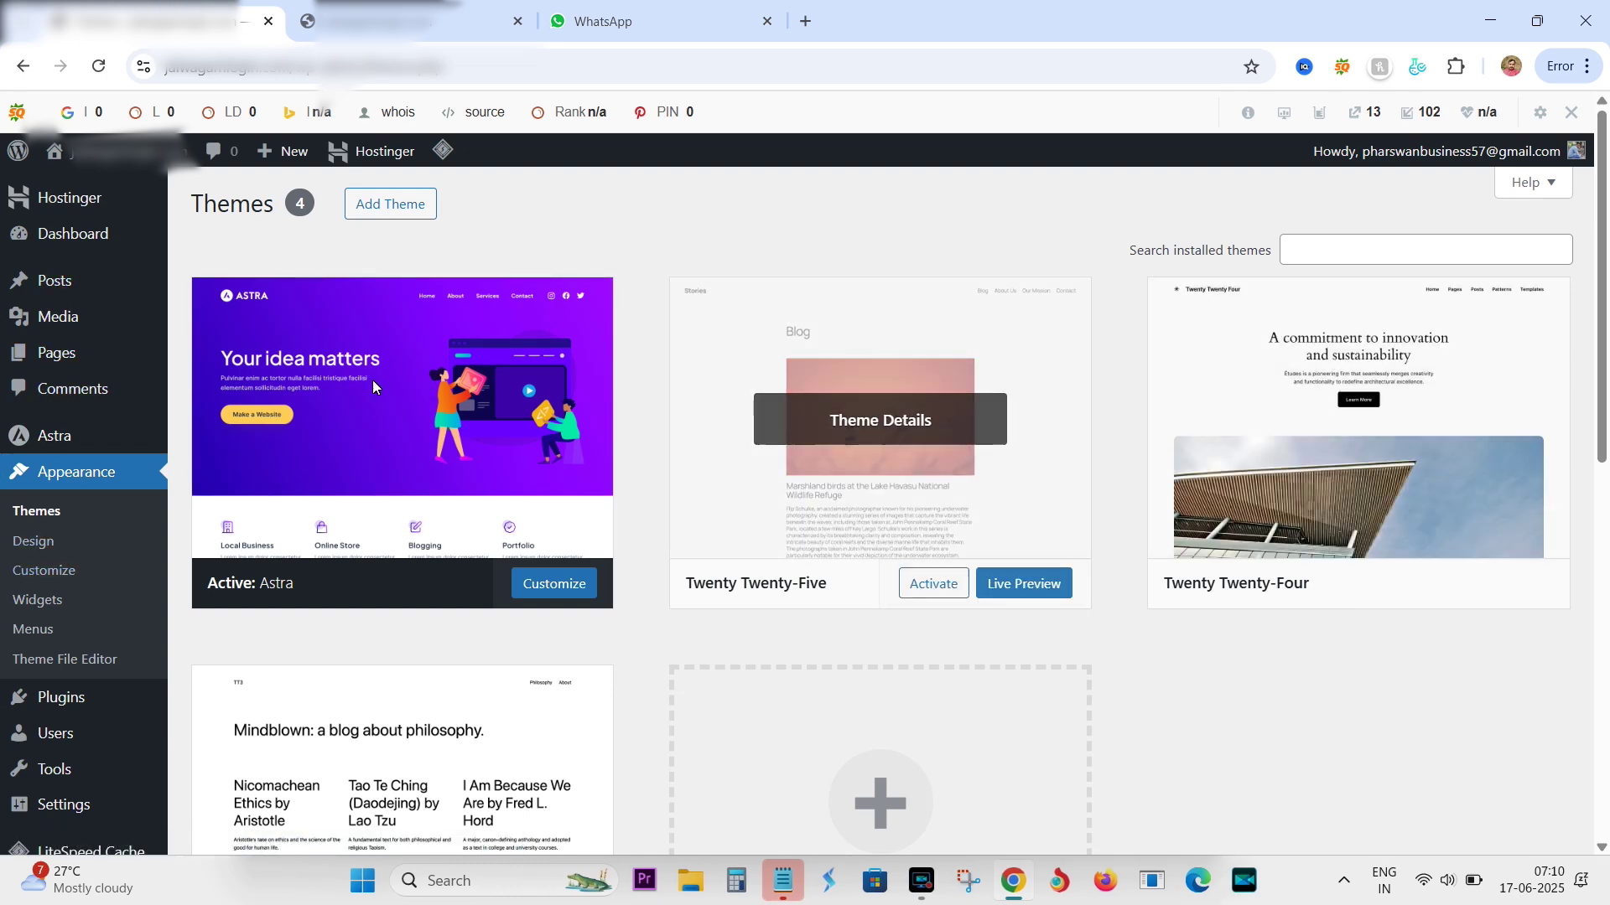
click(42, 513)
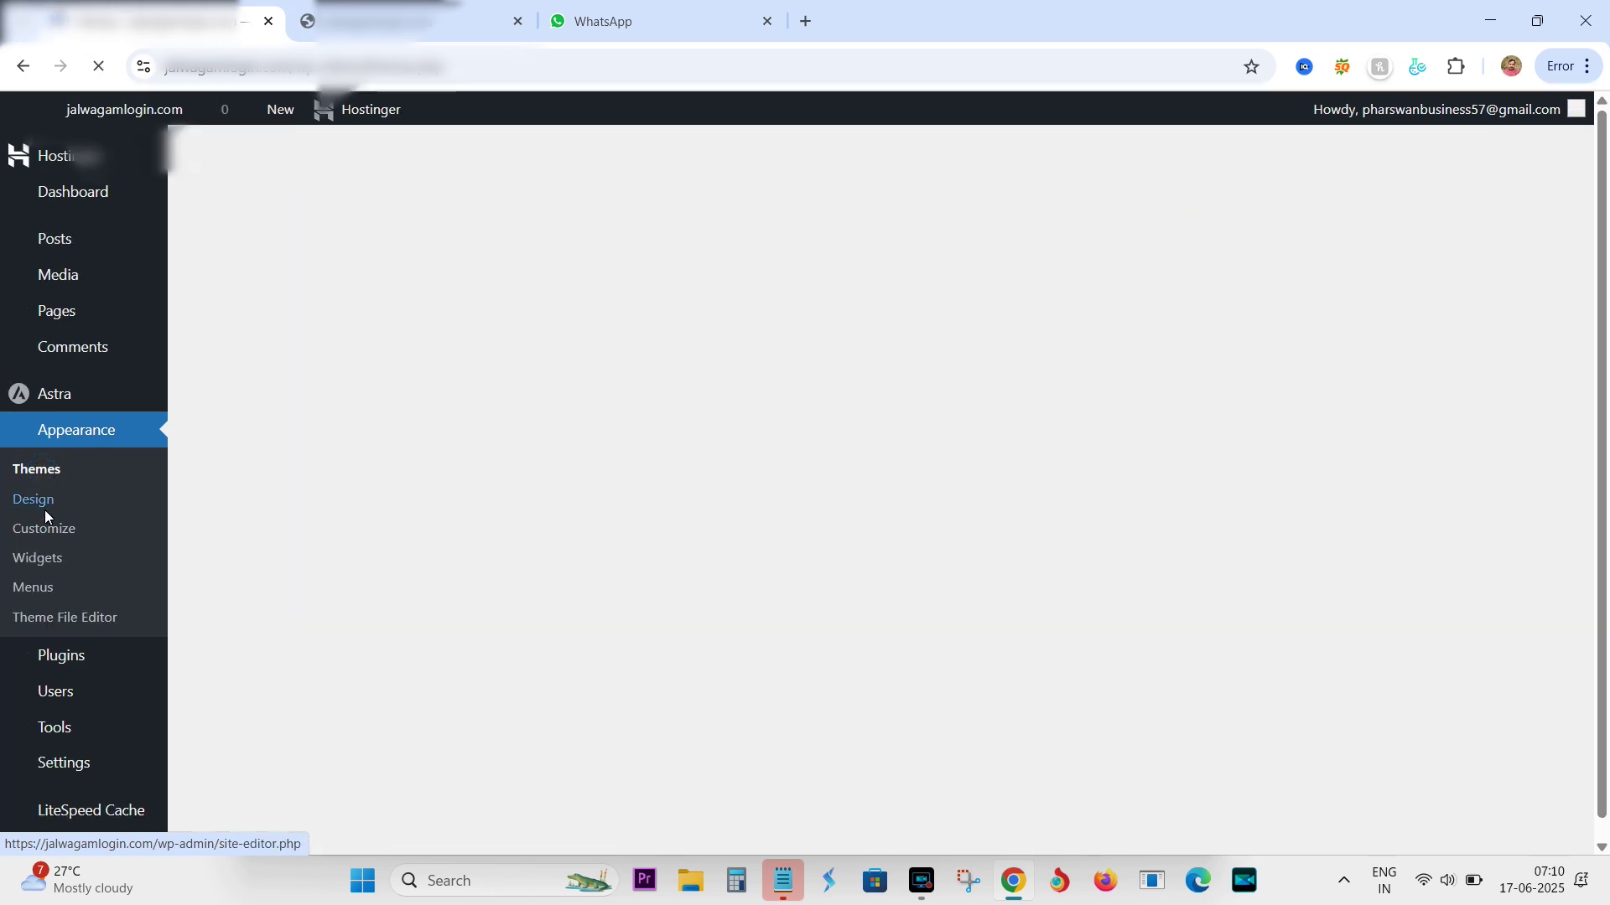
scroll(450, 562, down, 3)
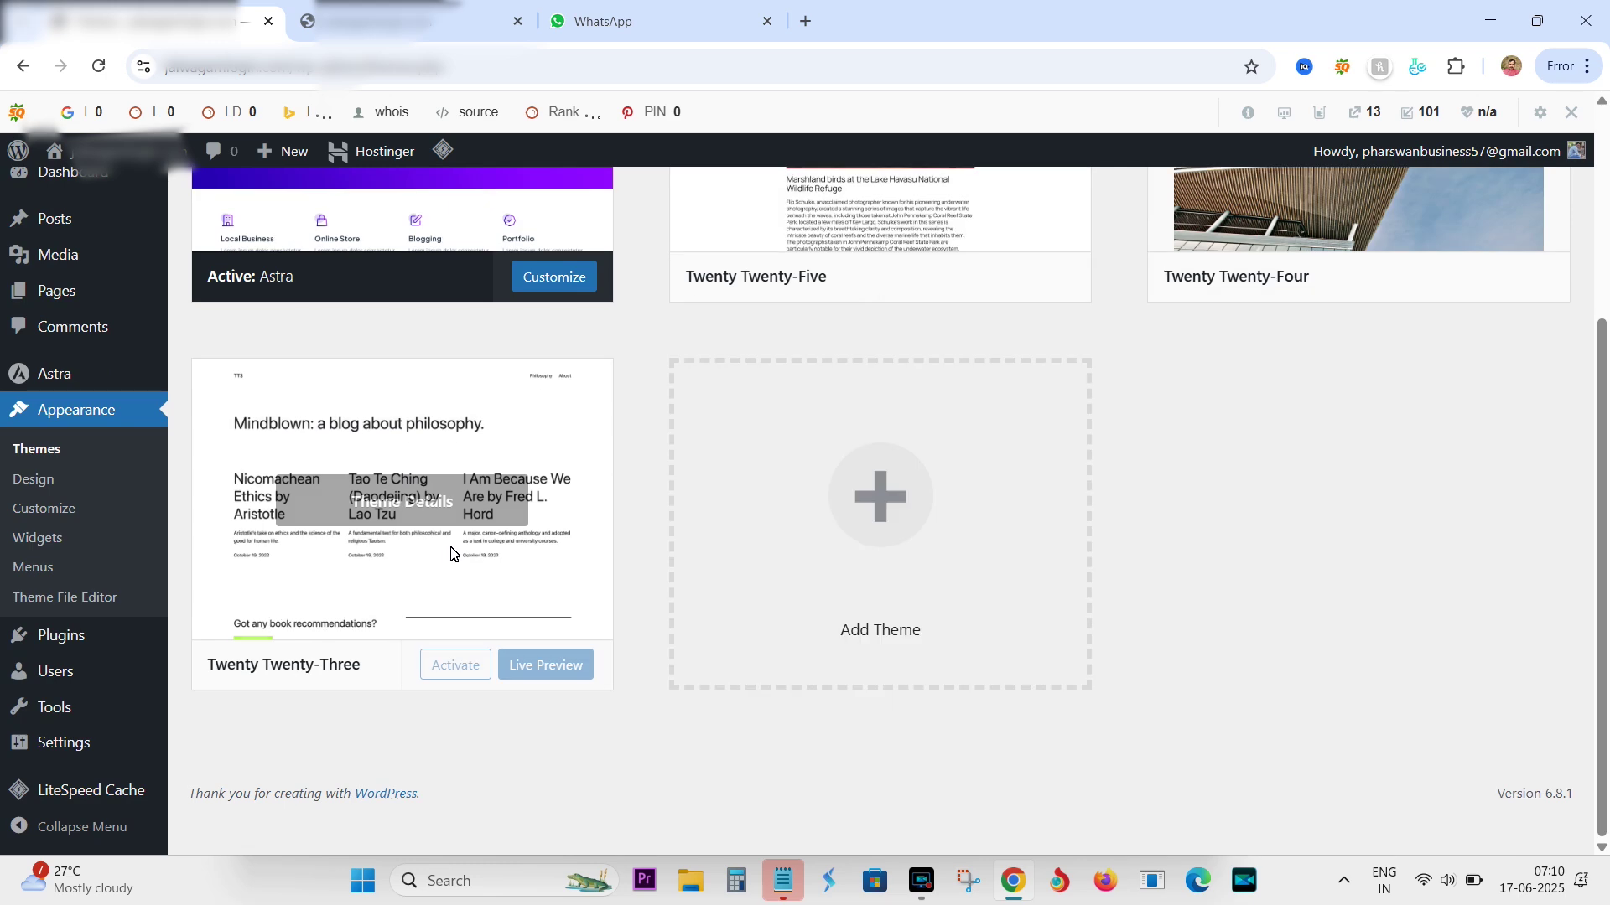
scroll(528, 601, up, 3)
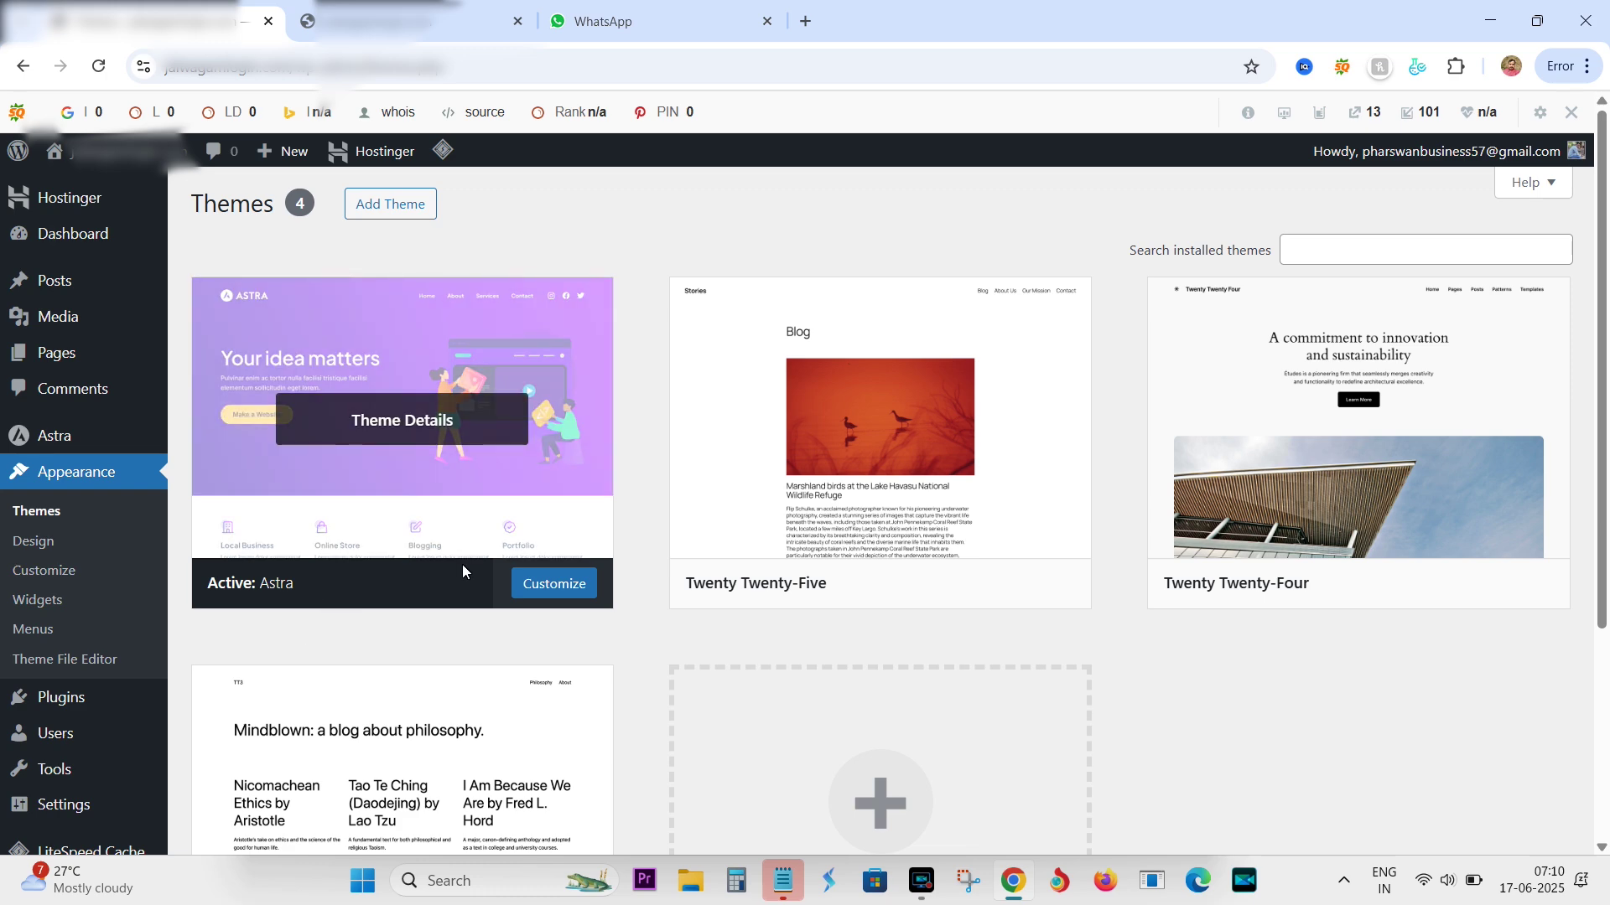
scroll(461, 565, down, 4)
scroll(650, 572, up, 4)
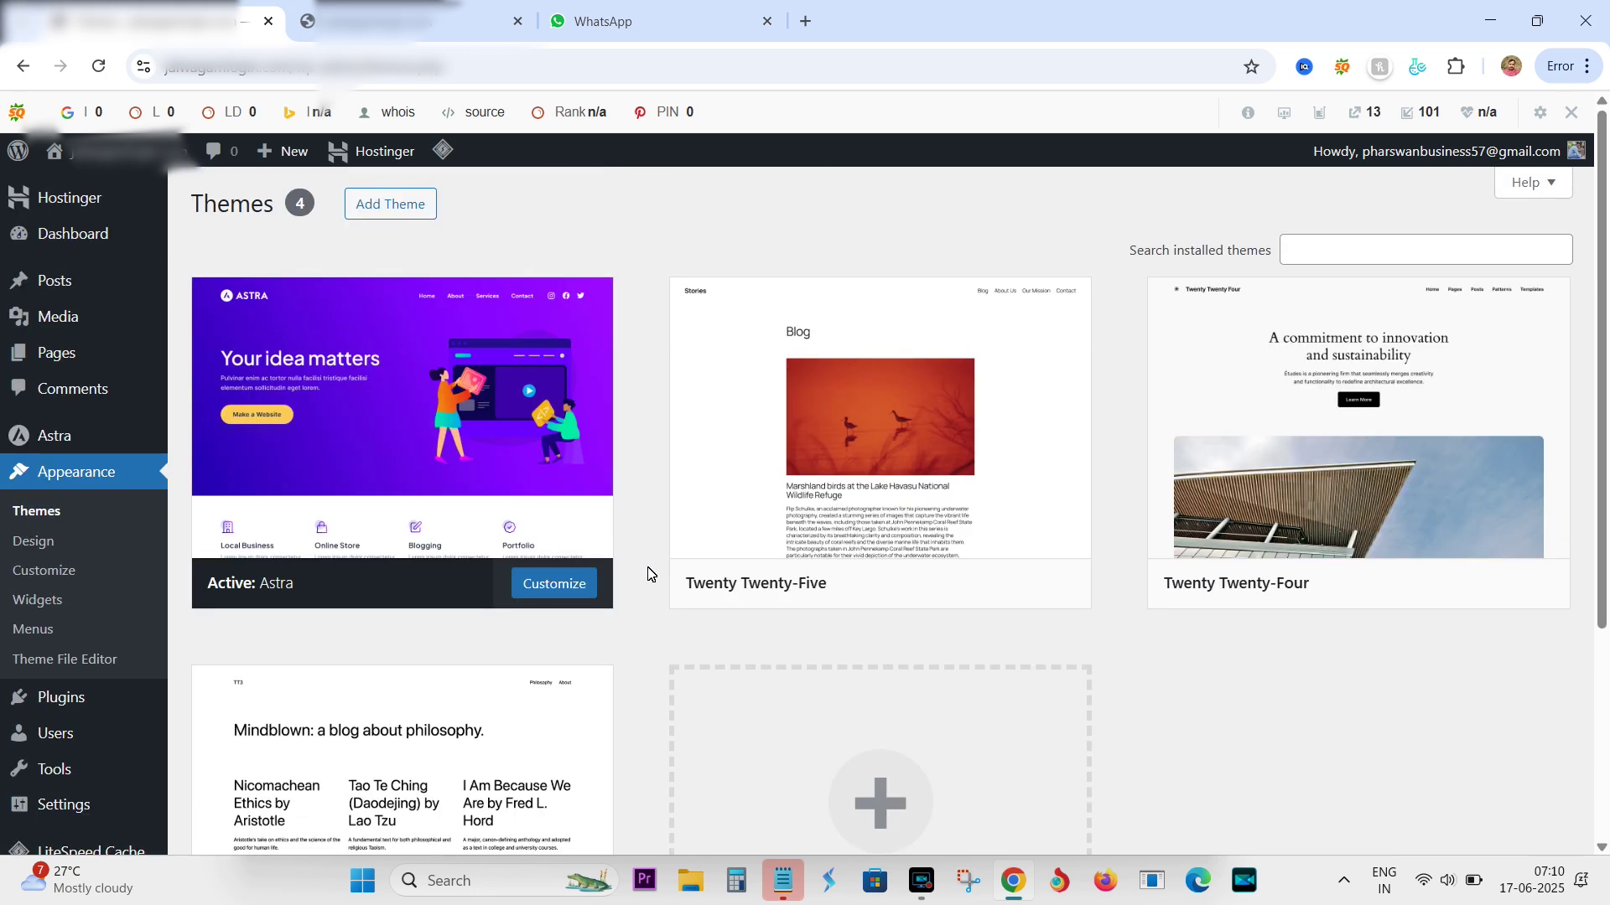
Step: Create a new page and title it "Home"
mouse_move(72, 356)
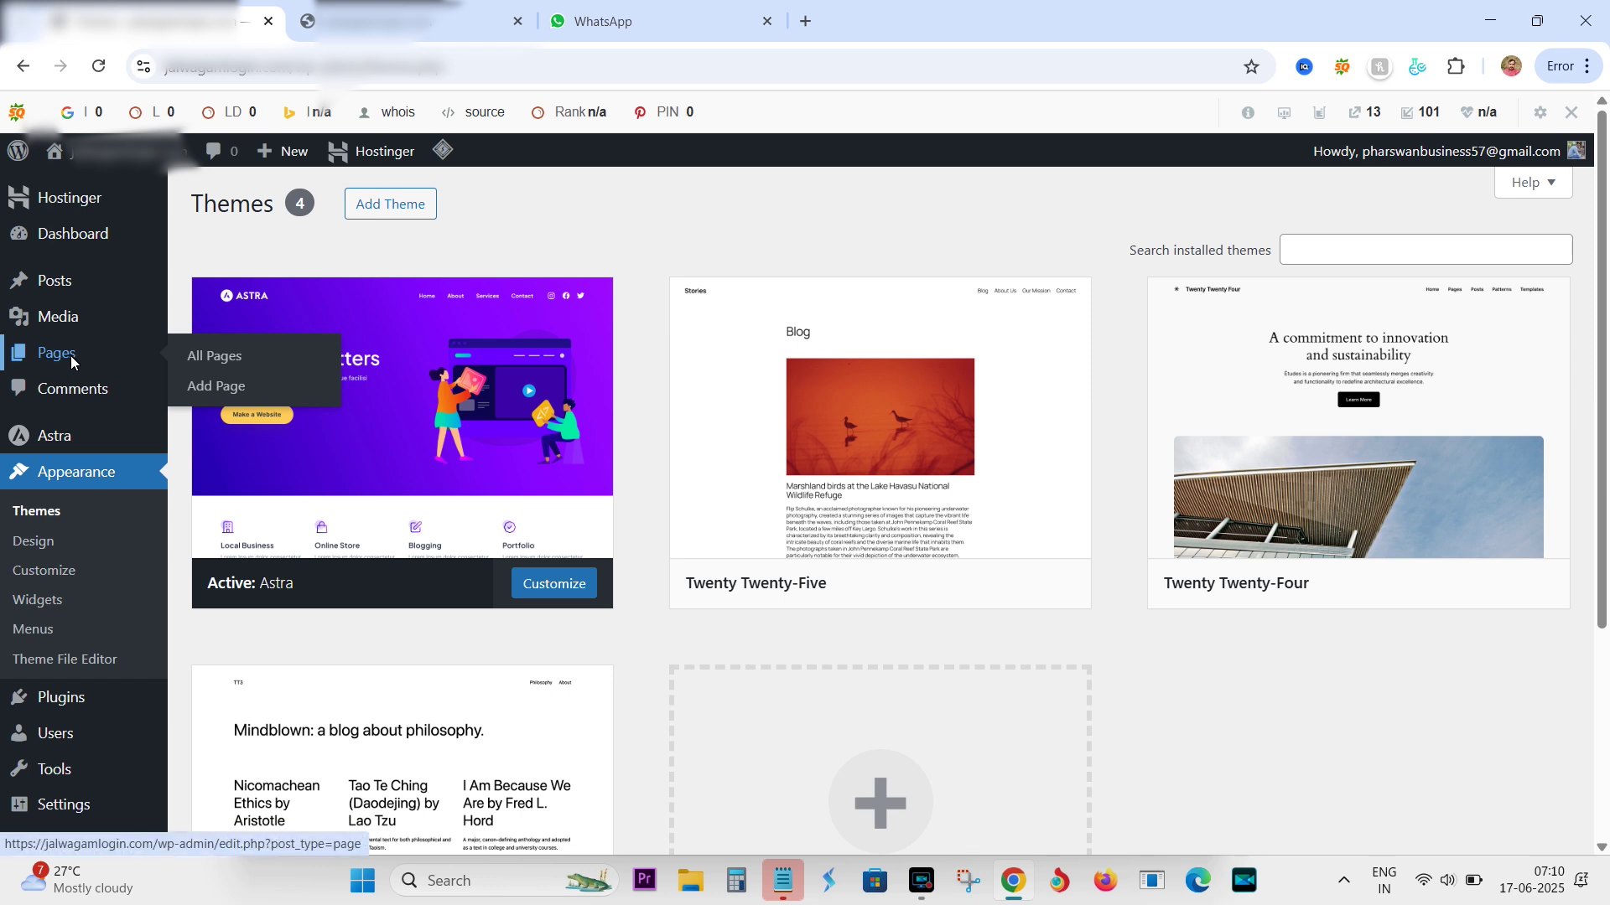
click(210, 392)
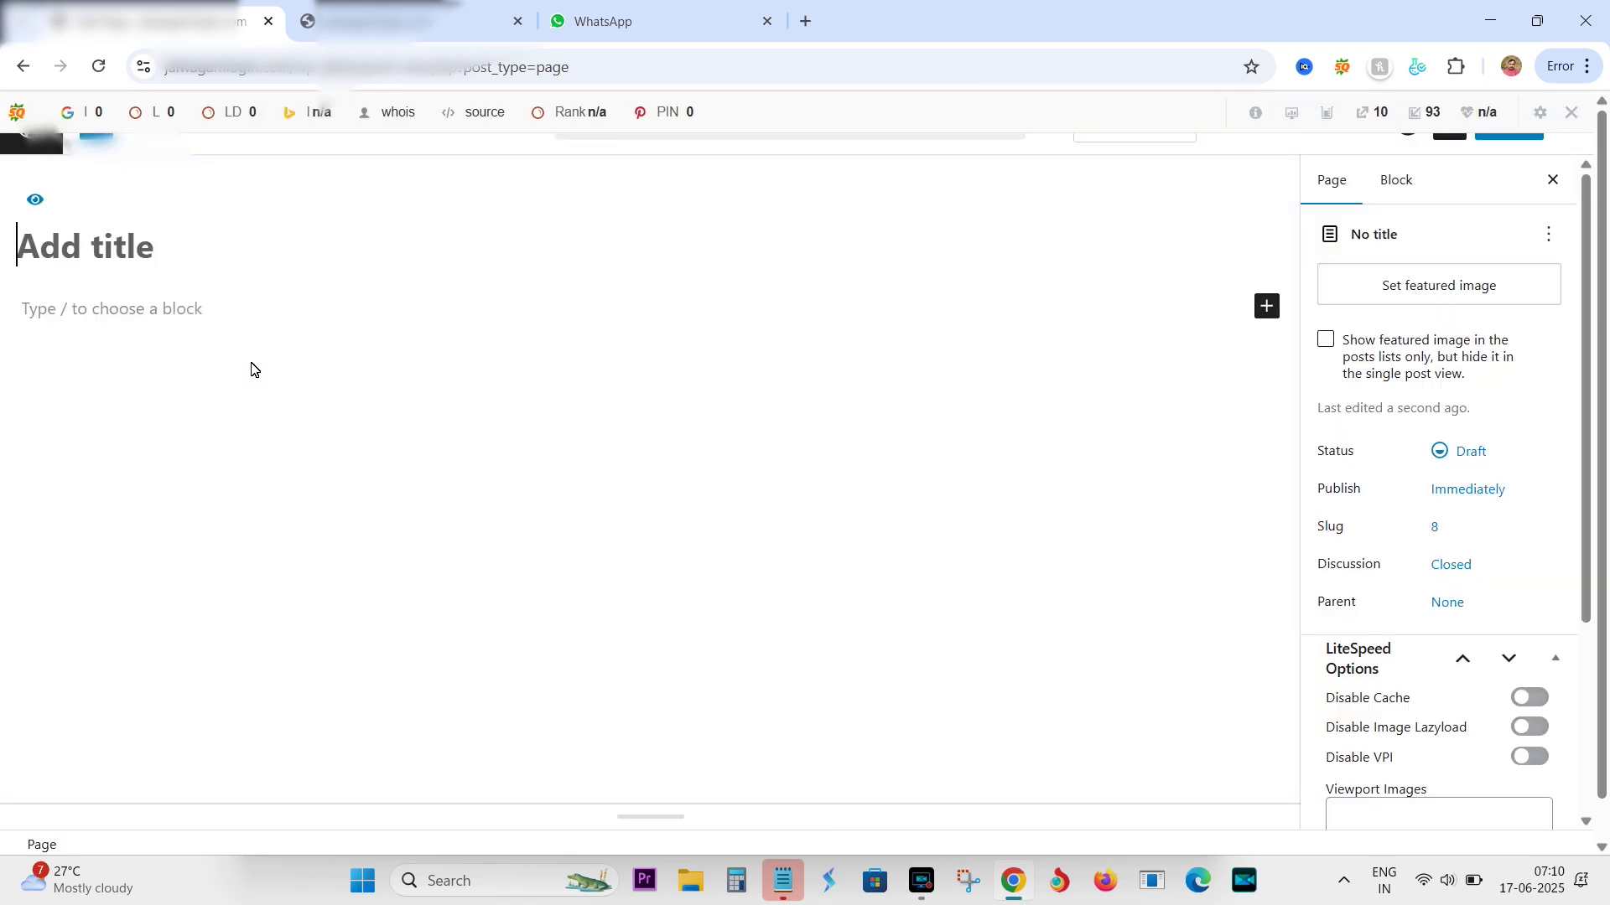
text(Home)
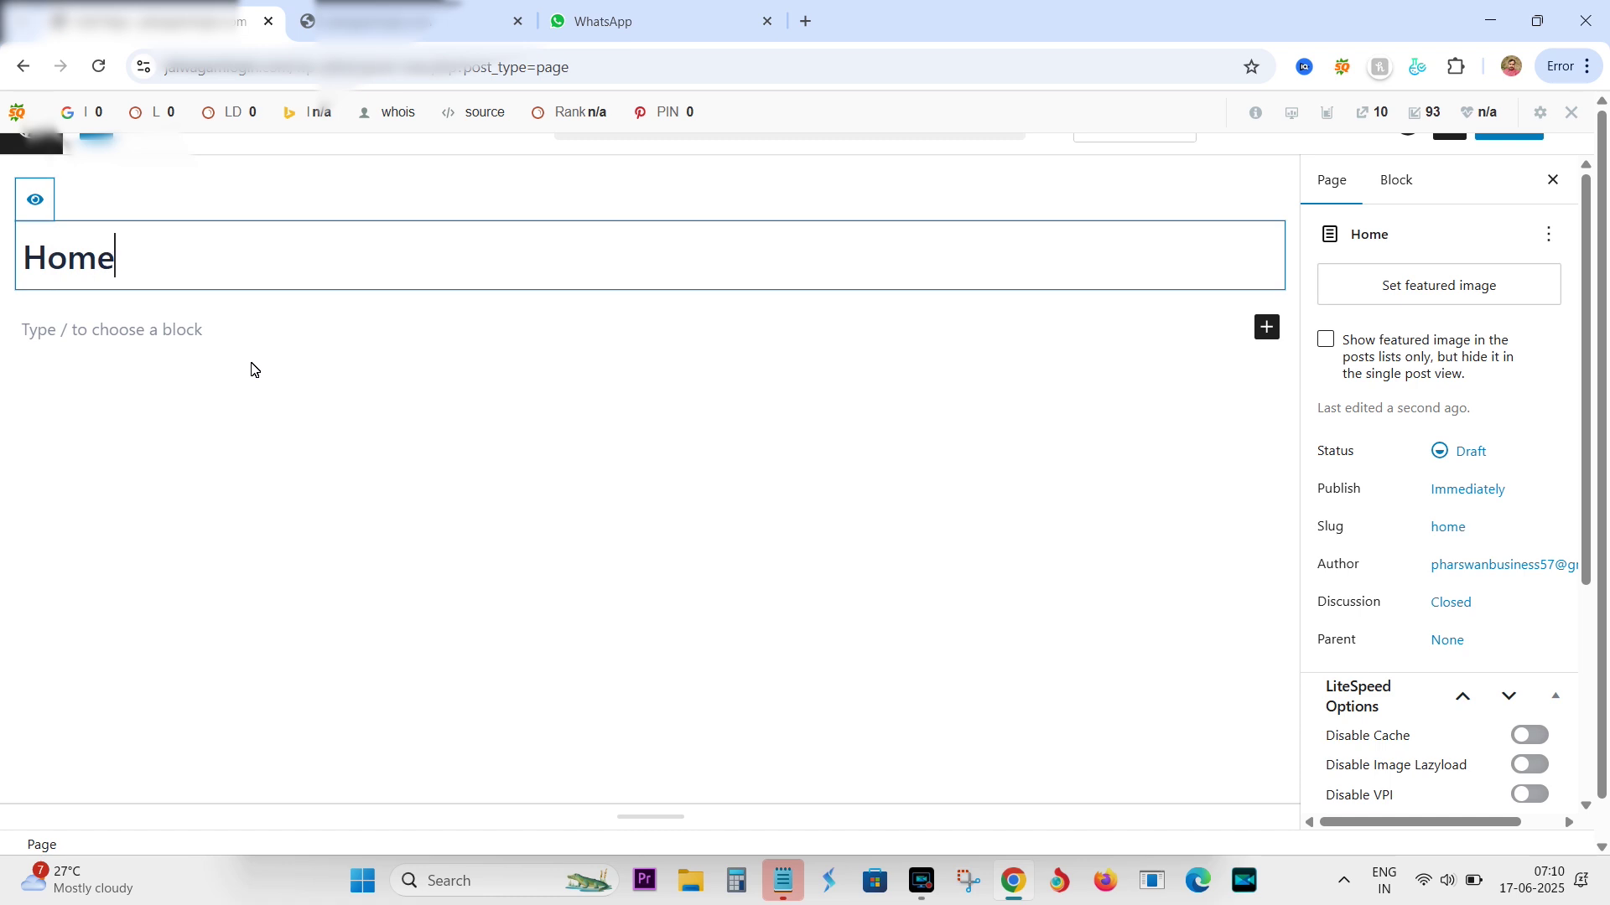
click(159, 340)
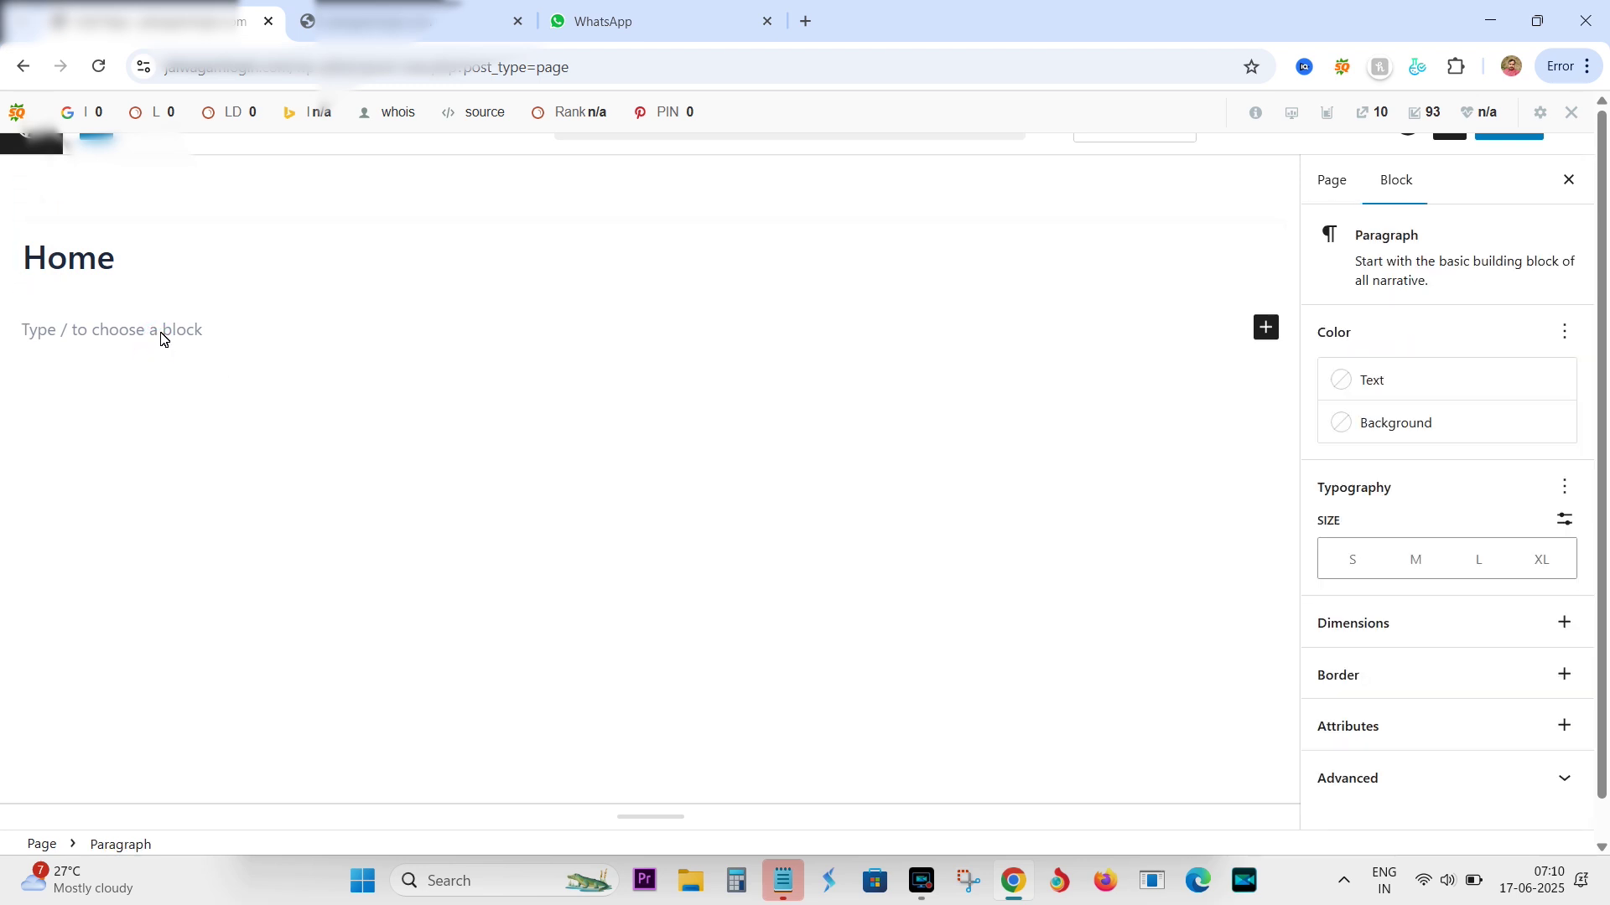
click(156, 257)
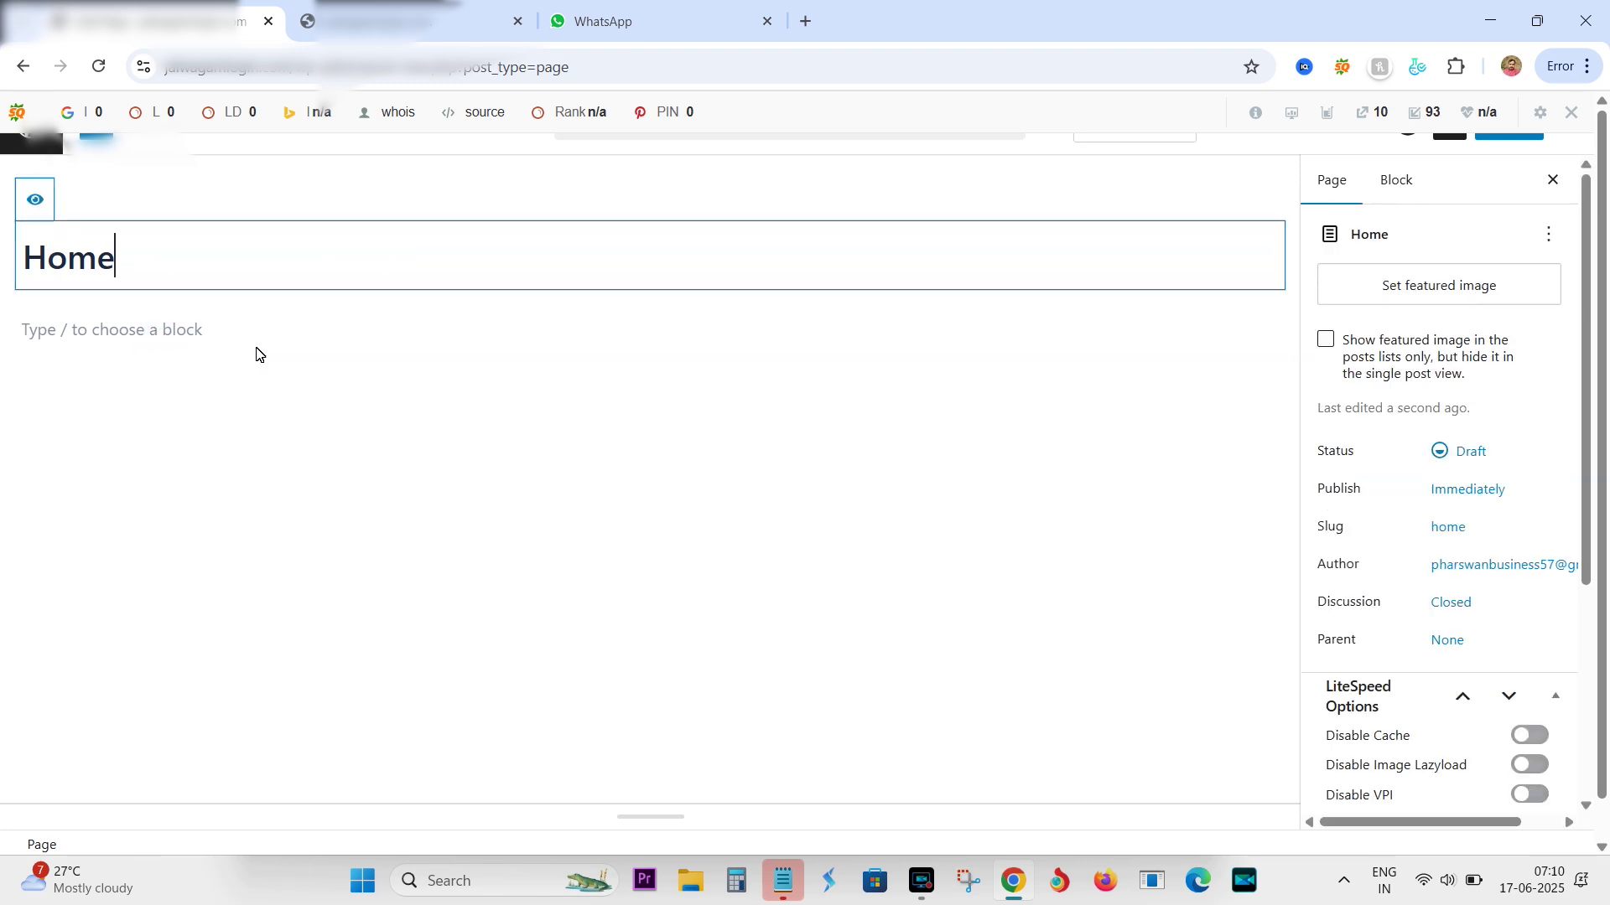
Step: Disable the SEObar browser toolbar for this domain so that it stops covering the editor's controls
scroll(1392, 604, down, 4)
scroll(1401, 671, up, 4)
click(1570, 115)
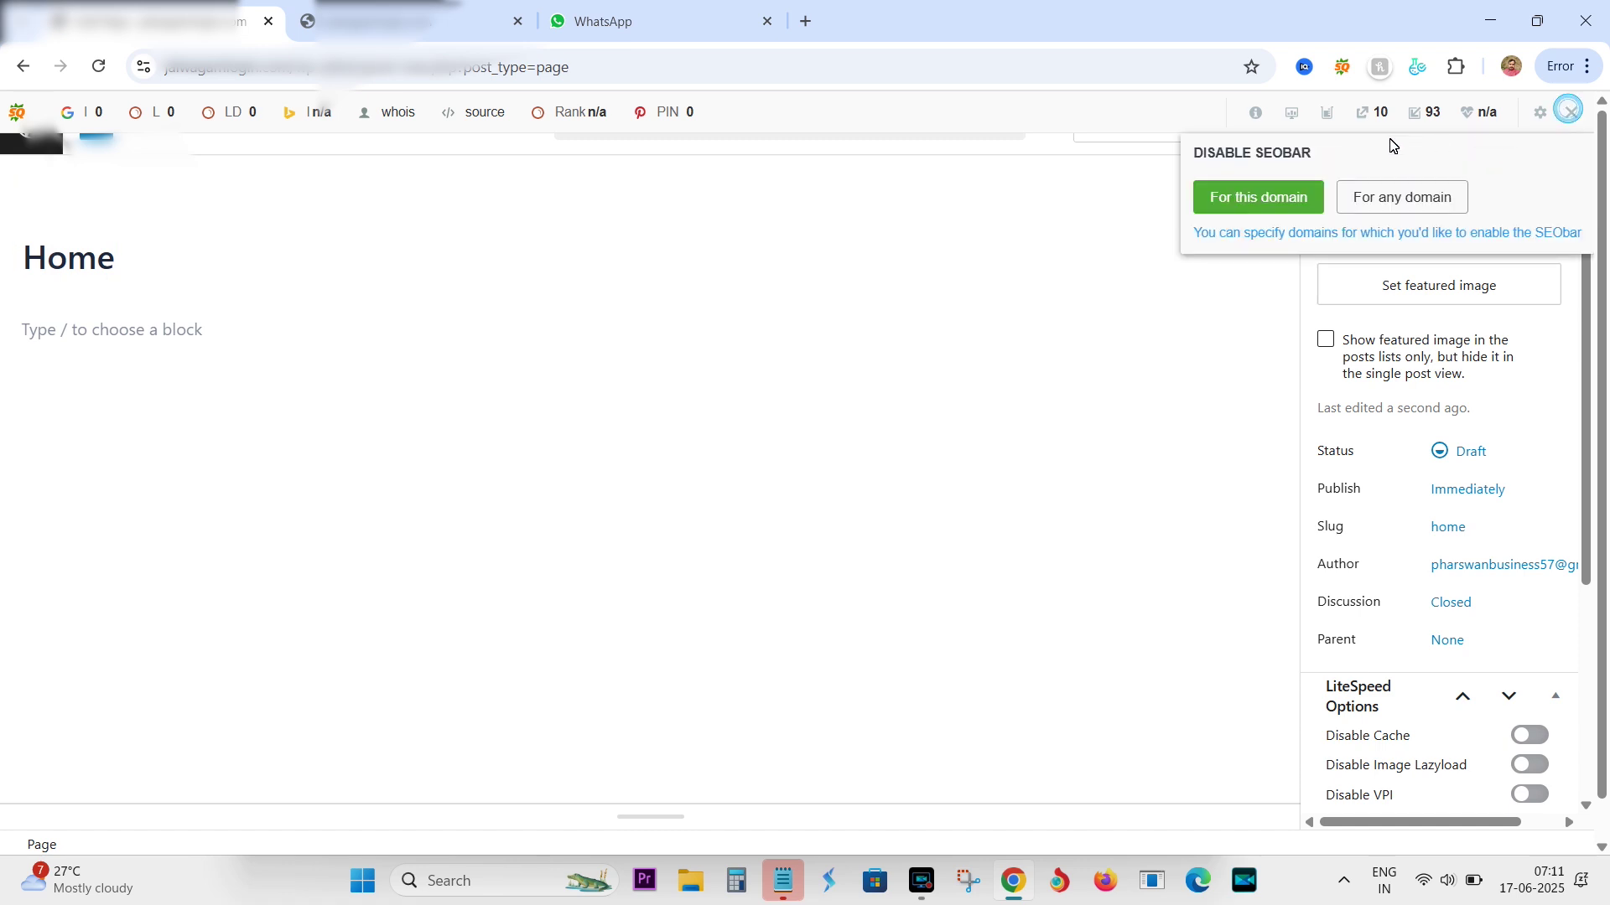
click(1205, 192)
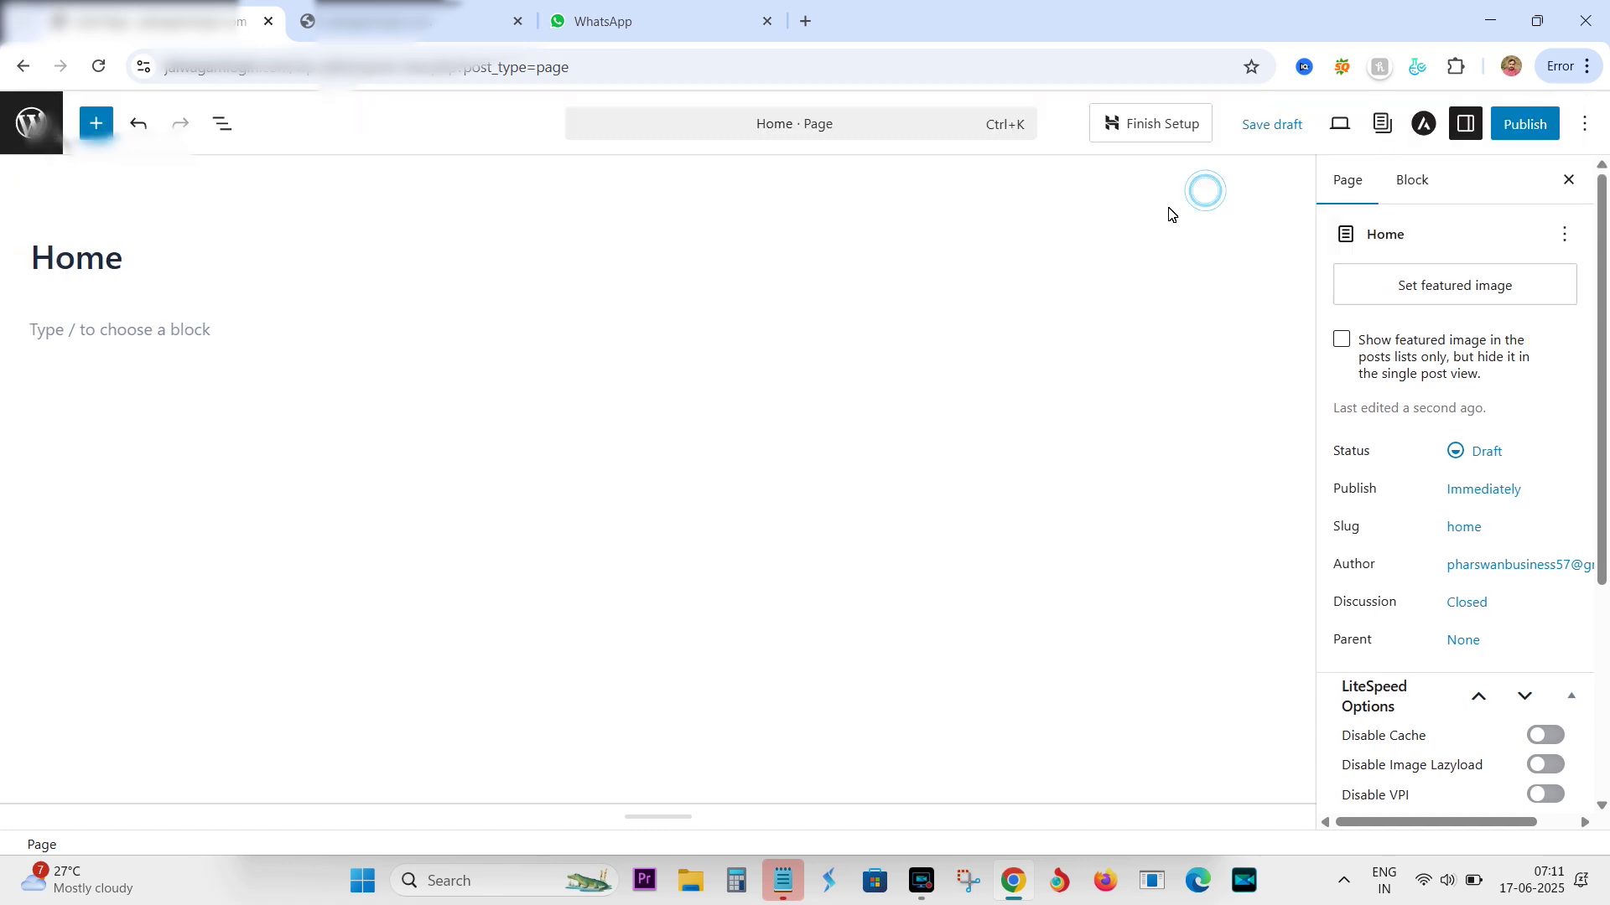
Step: Publish the Home page with public visibility and return to the list of all pages
click(130, 335)
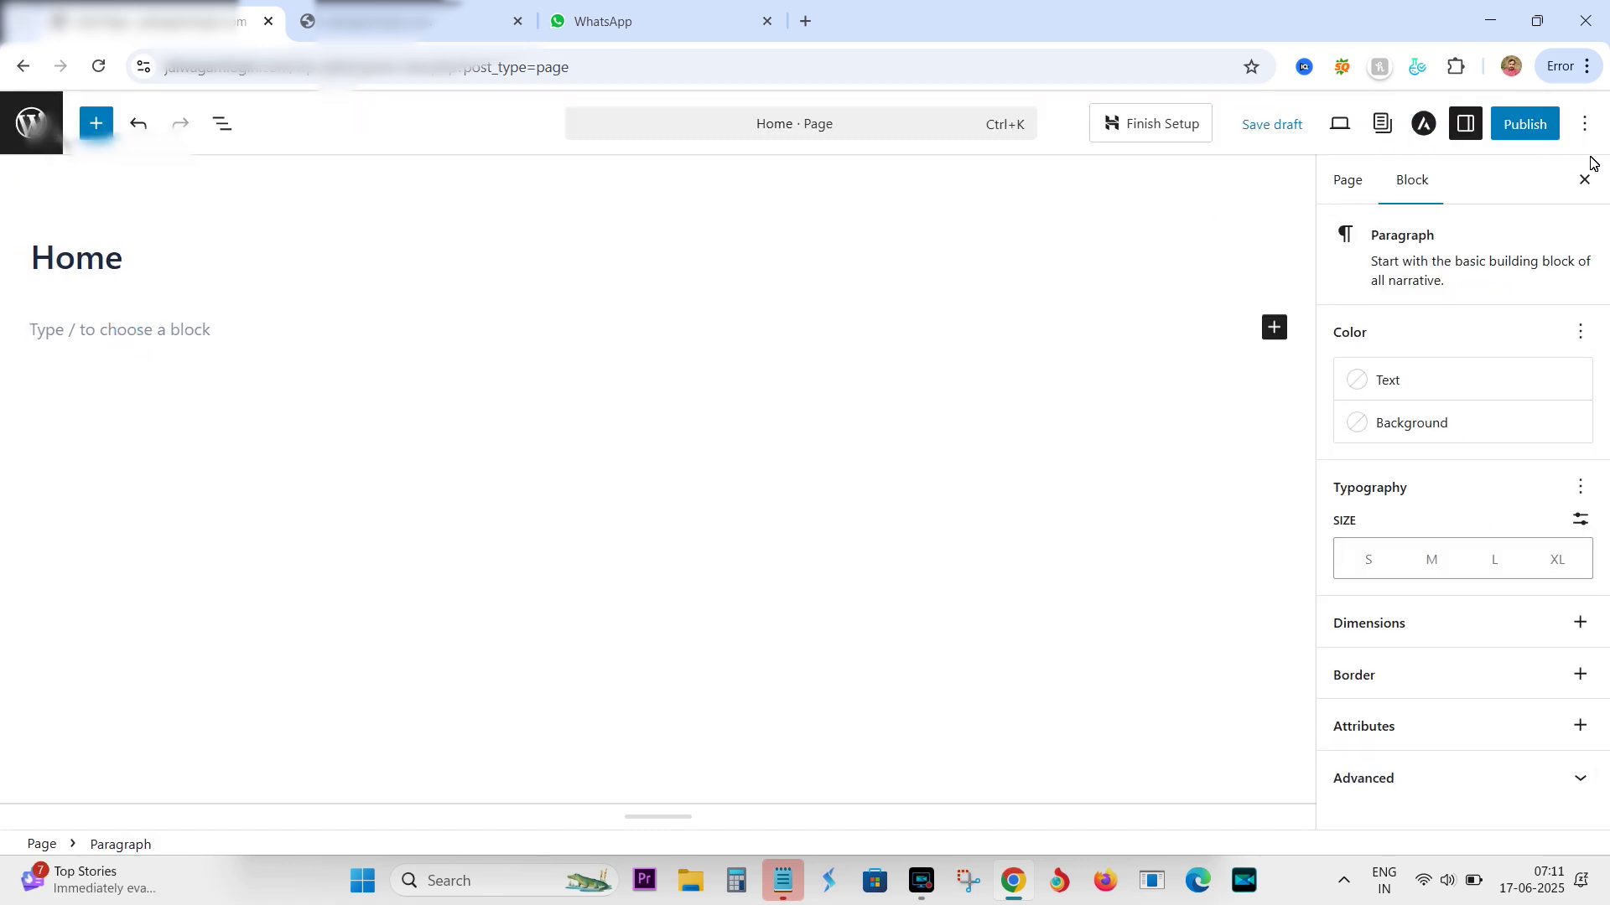
click(1526, 126)
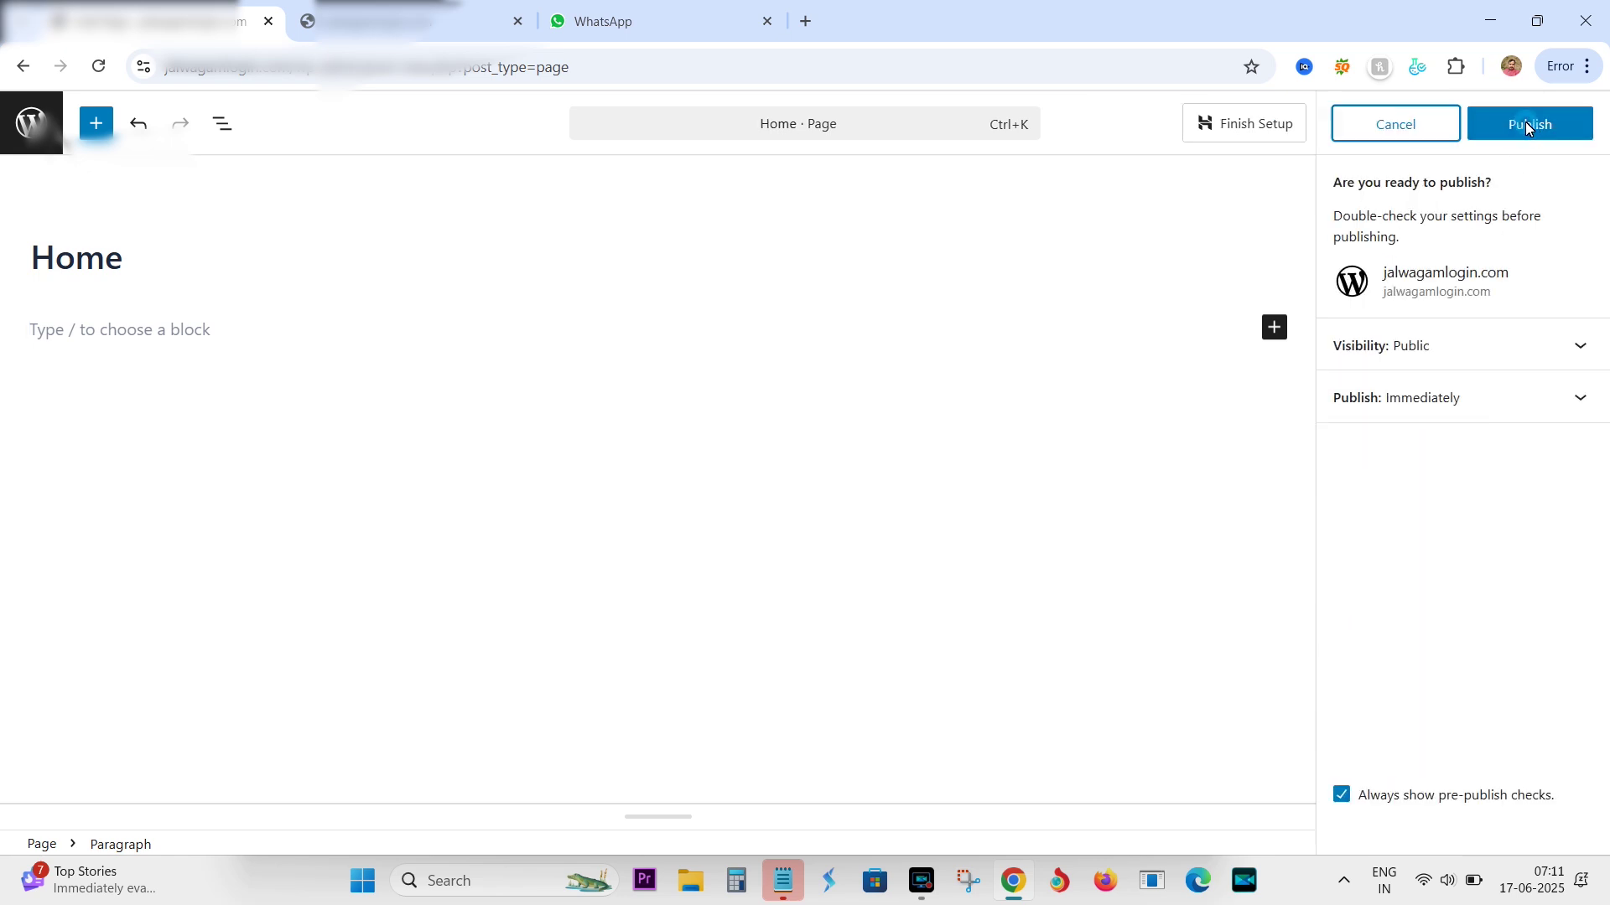
click(1531, 126)
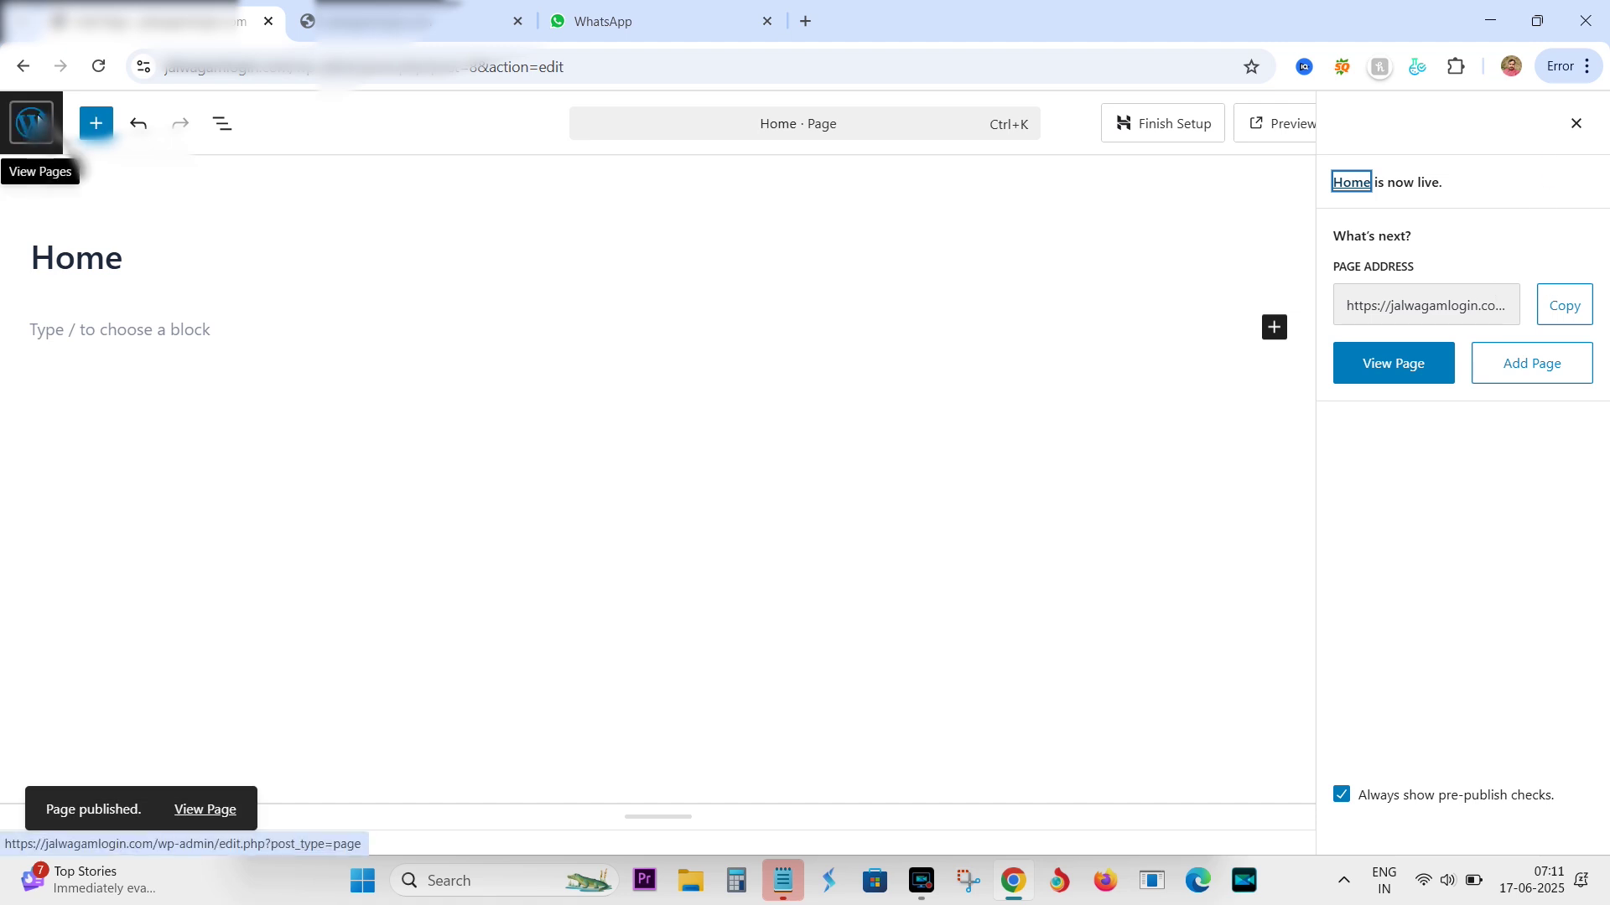
click(96, 124)
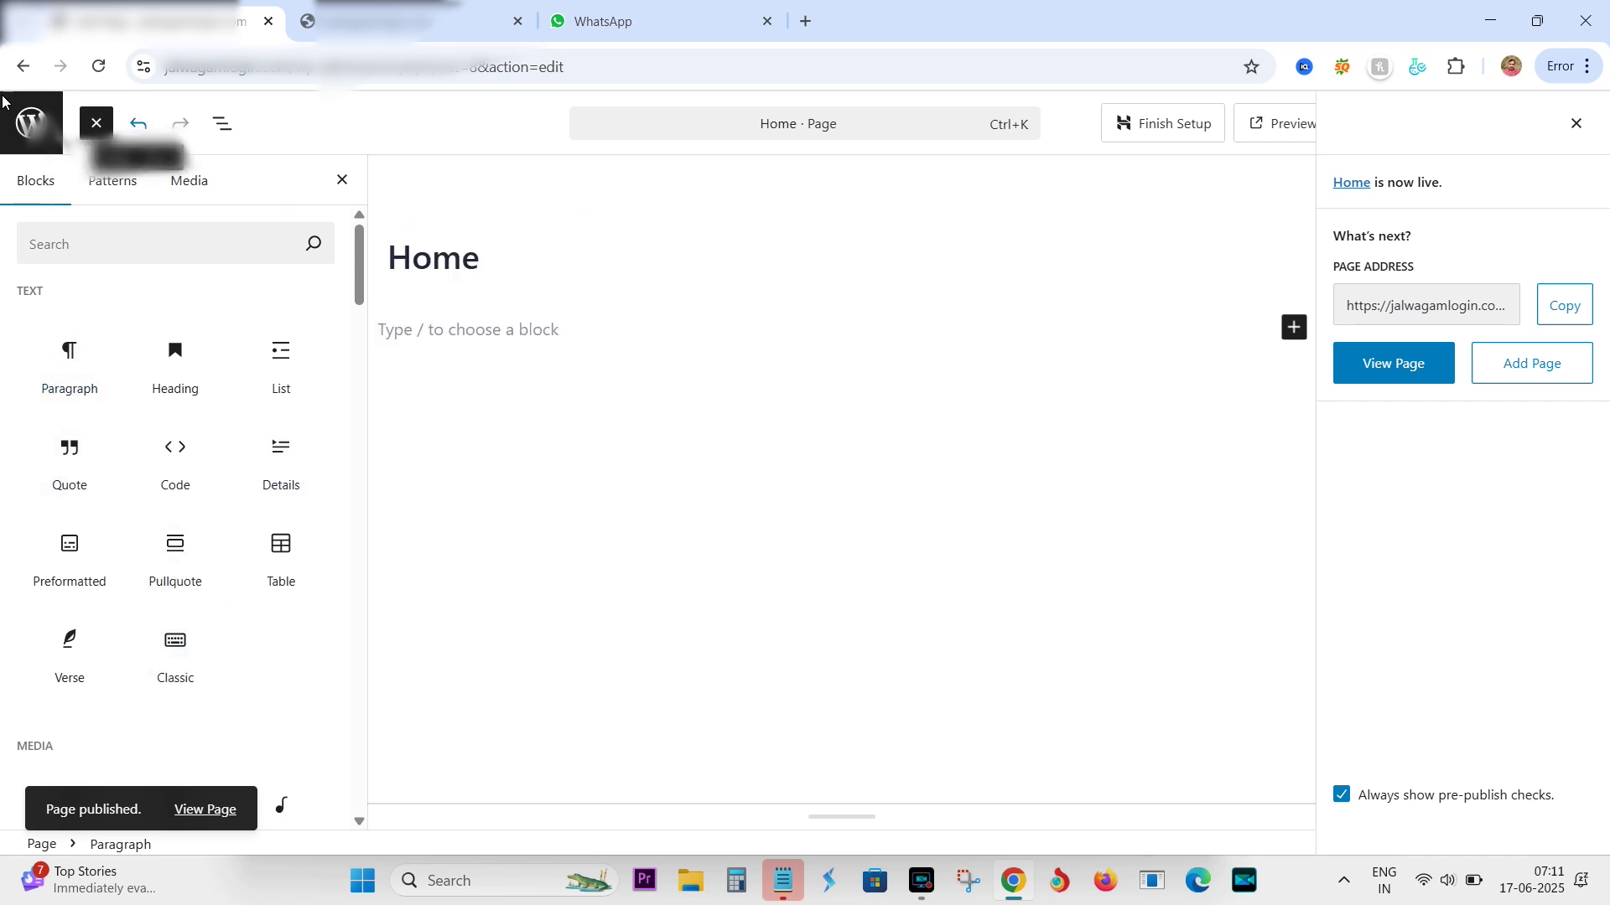
click(20, 124)
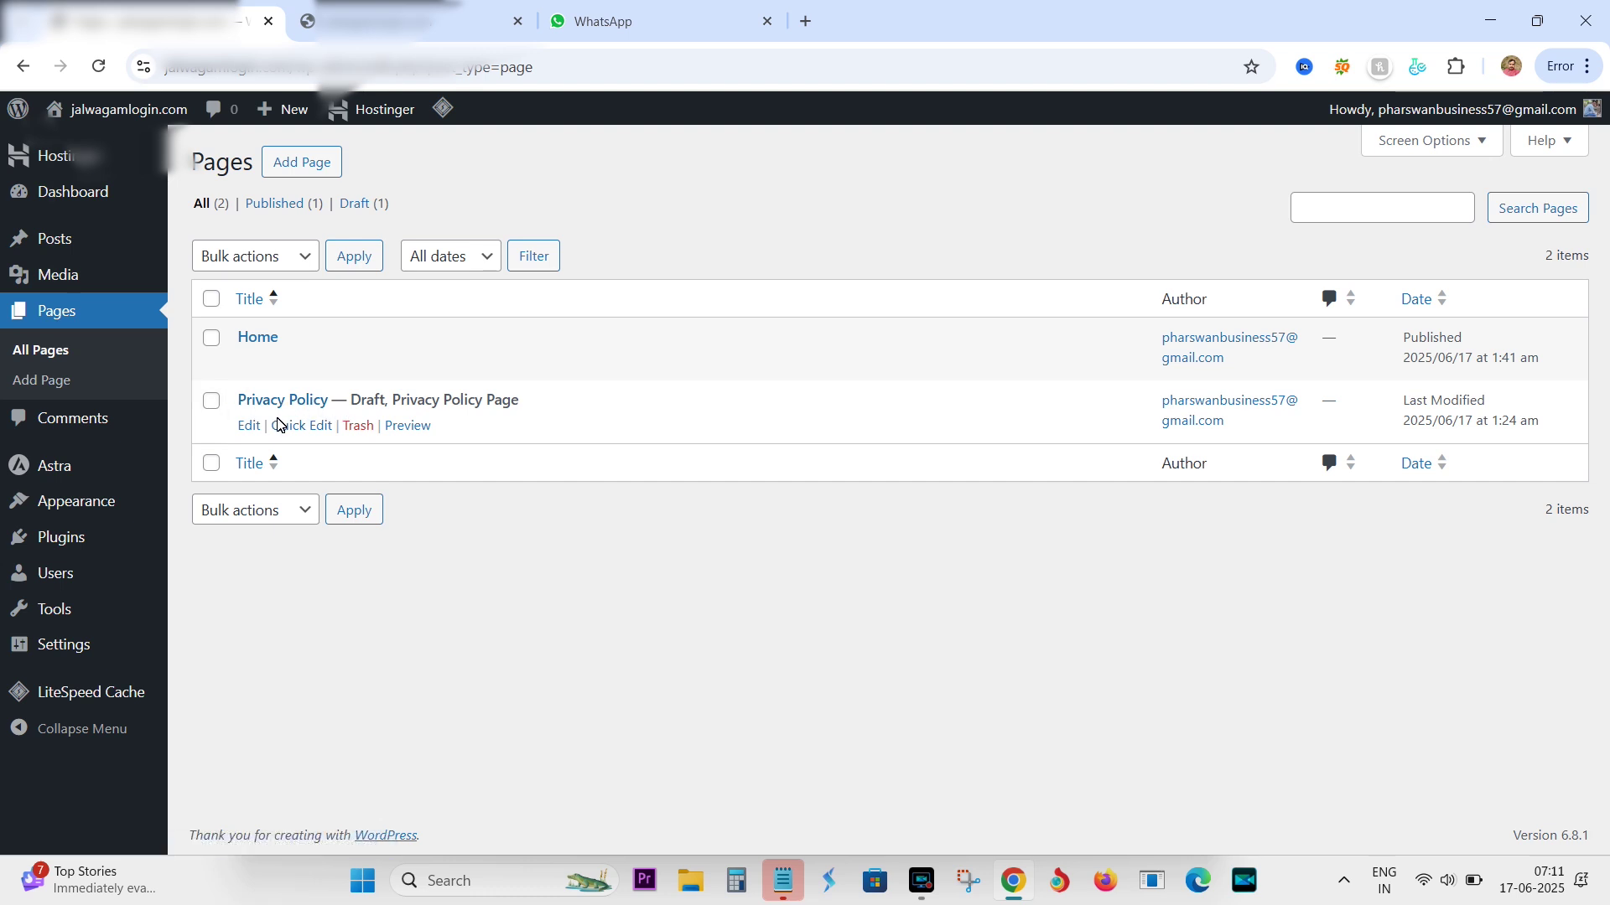
Step: Add another new page and title it "Contact us"
click(298, 164)
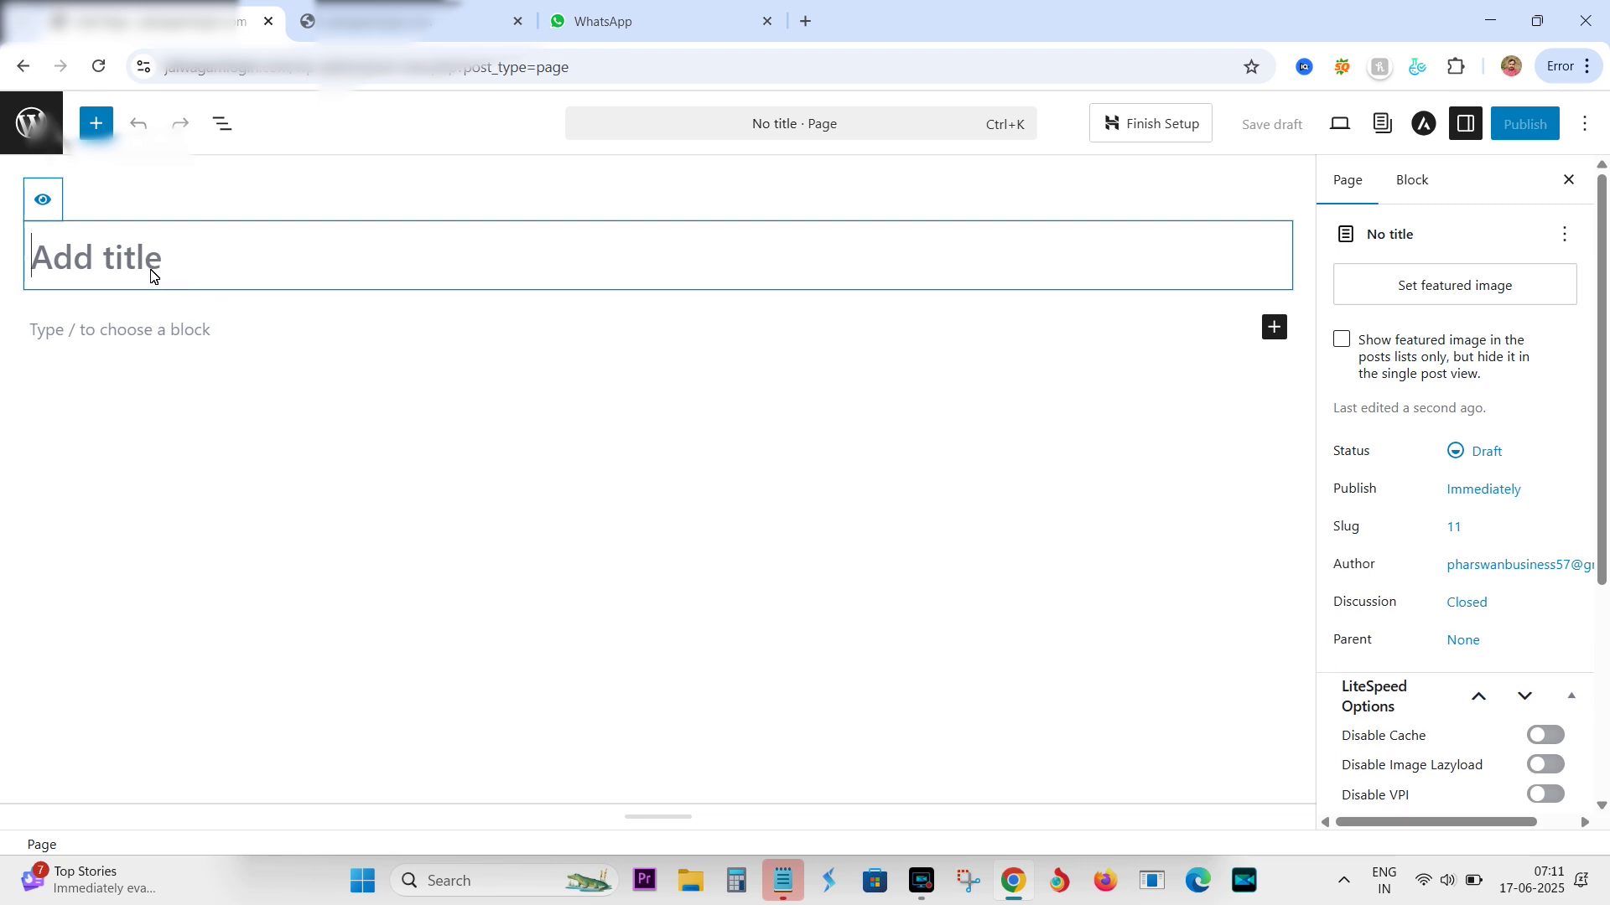
text(c)
key(BackSpace)
text(Conta)
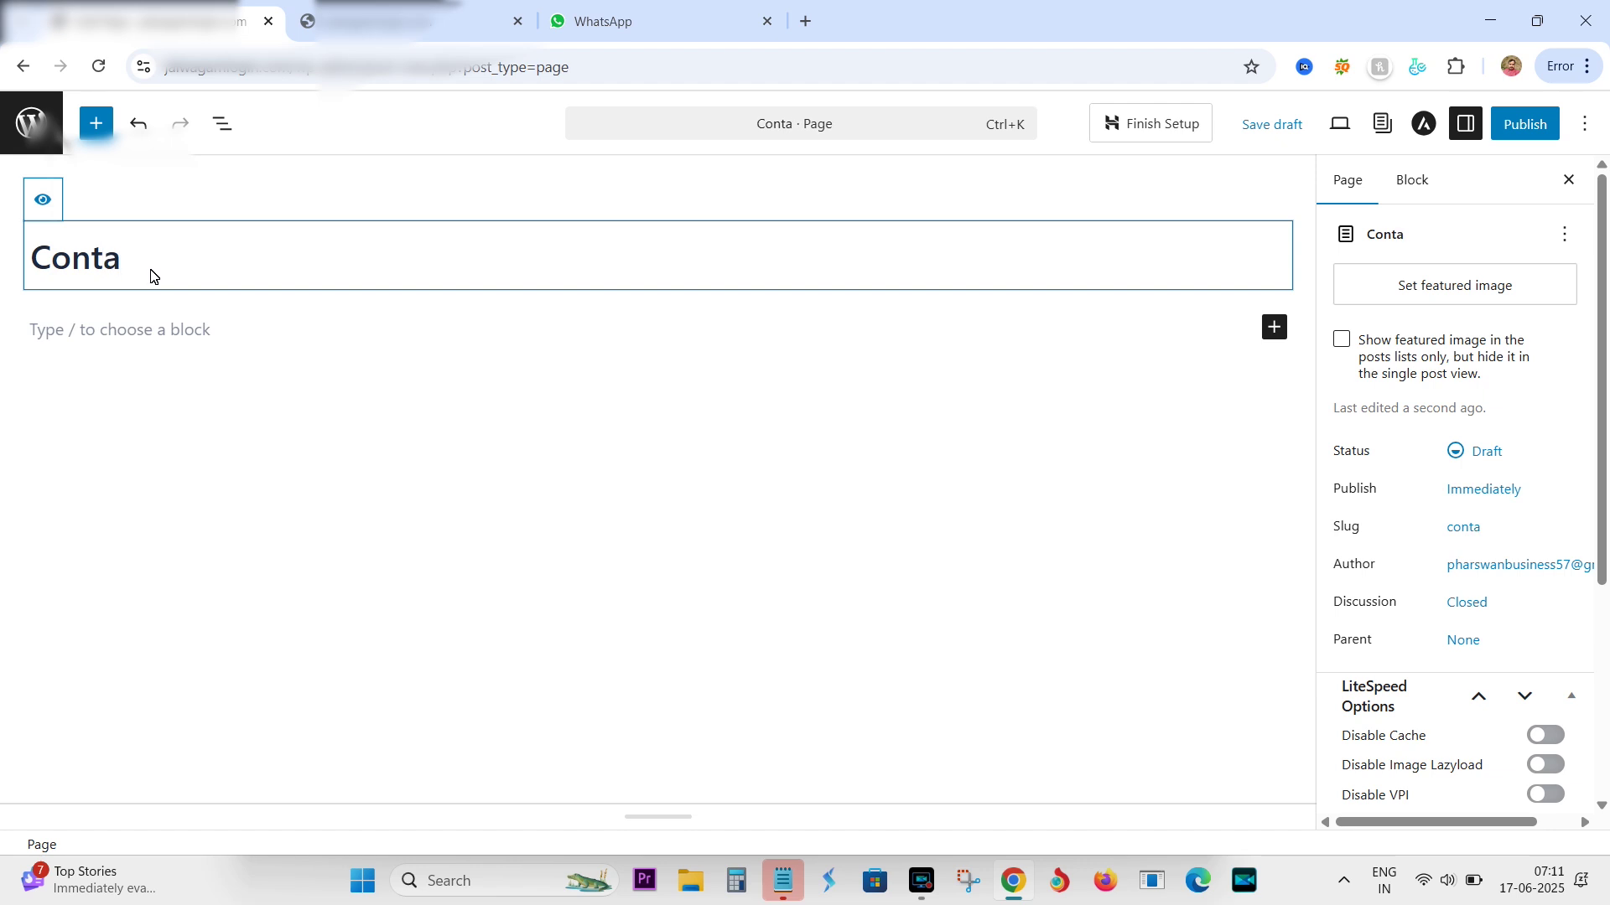
text(ct us)
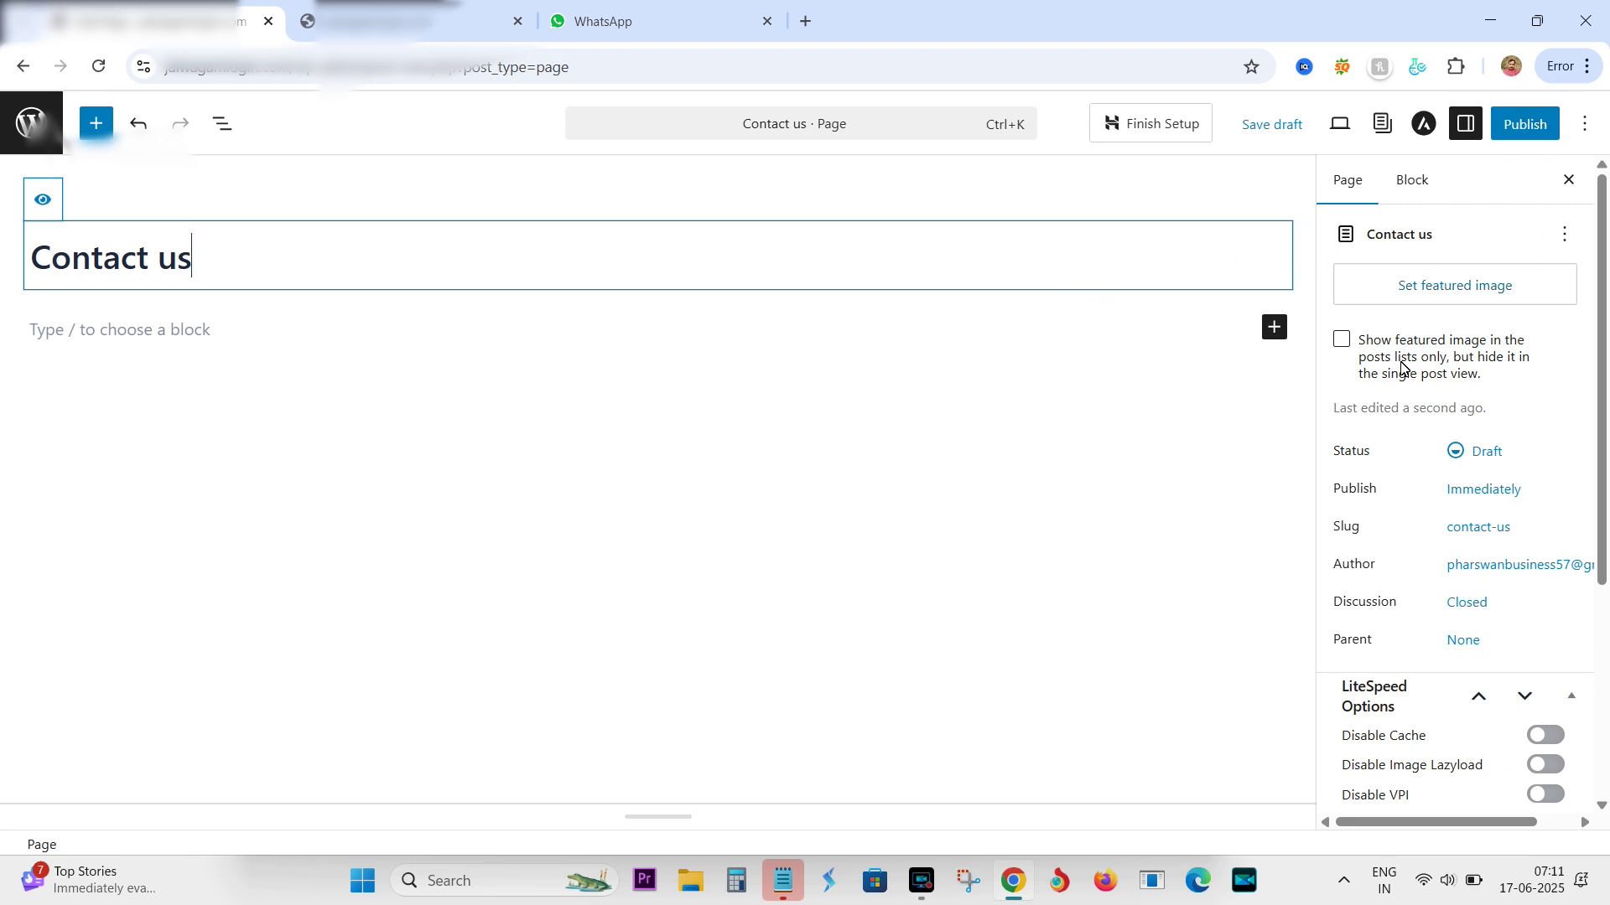
Step: Look through the Contact us page settings, publish the page and go back to the pages list
scroll(1412, 701, down, 4)
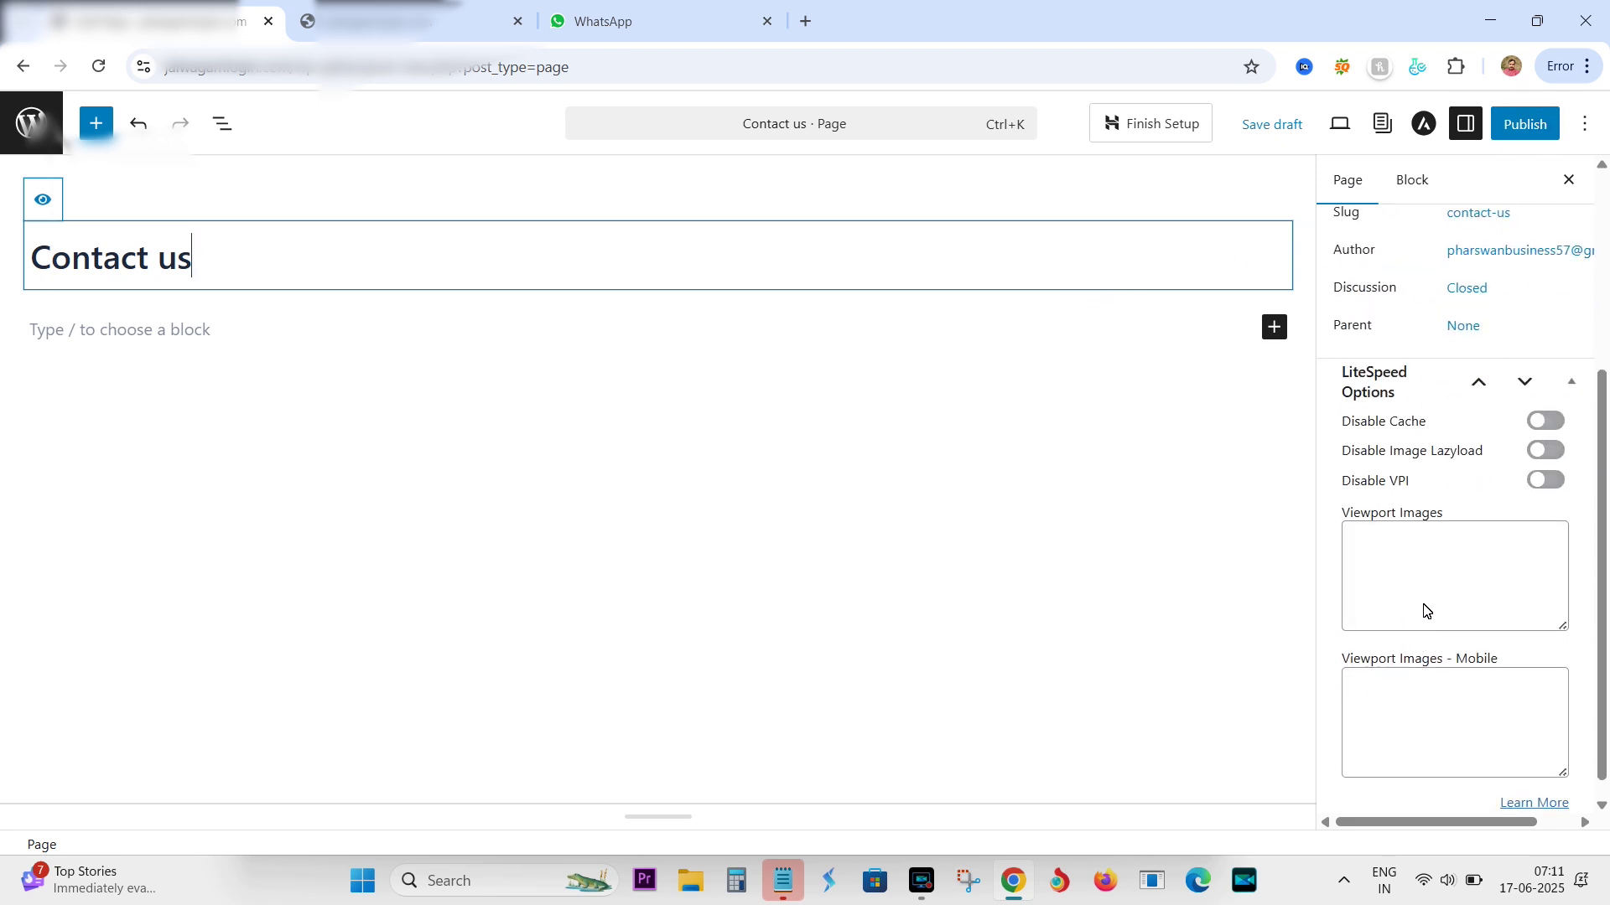
scroll(1425, 610, up, 3)
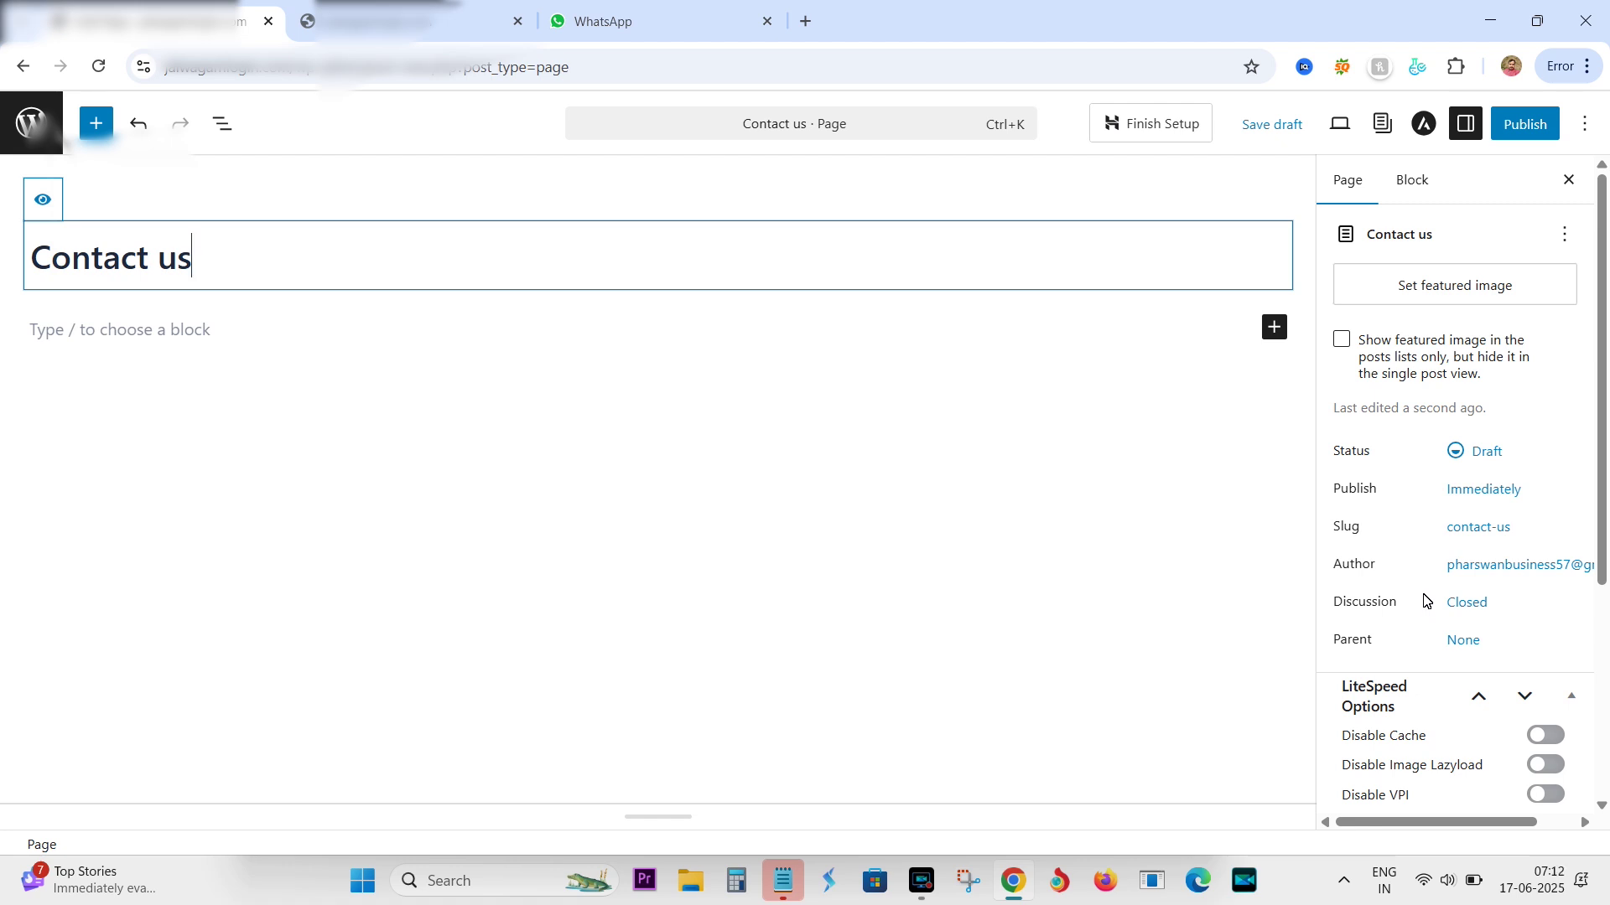
scroll(1424, 601, down, 4)
scroll(1424, 600, up, 4)
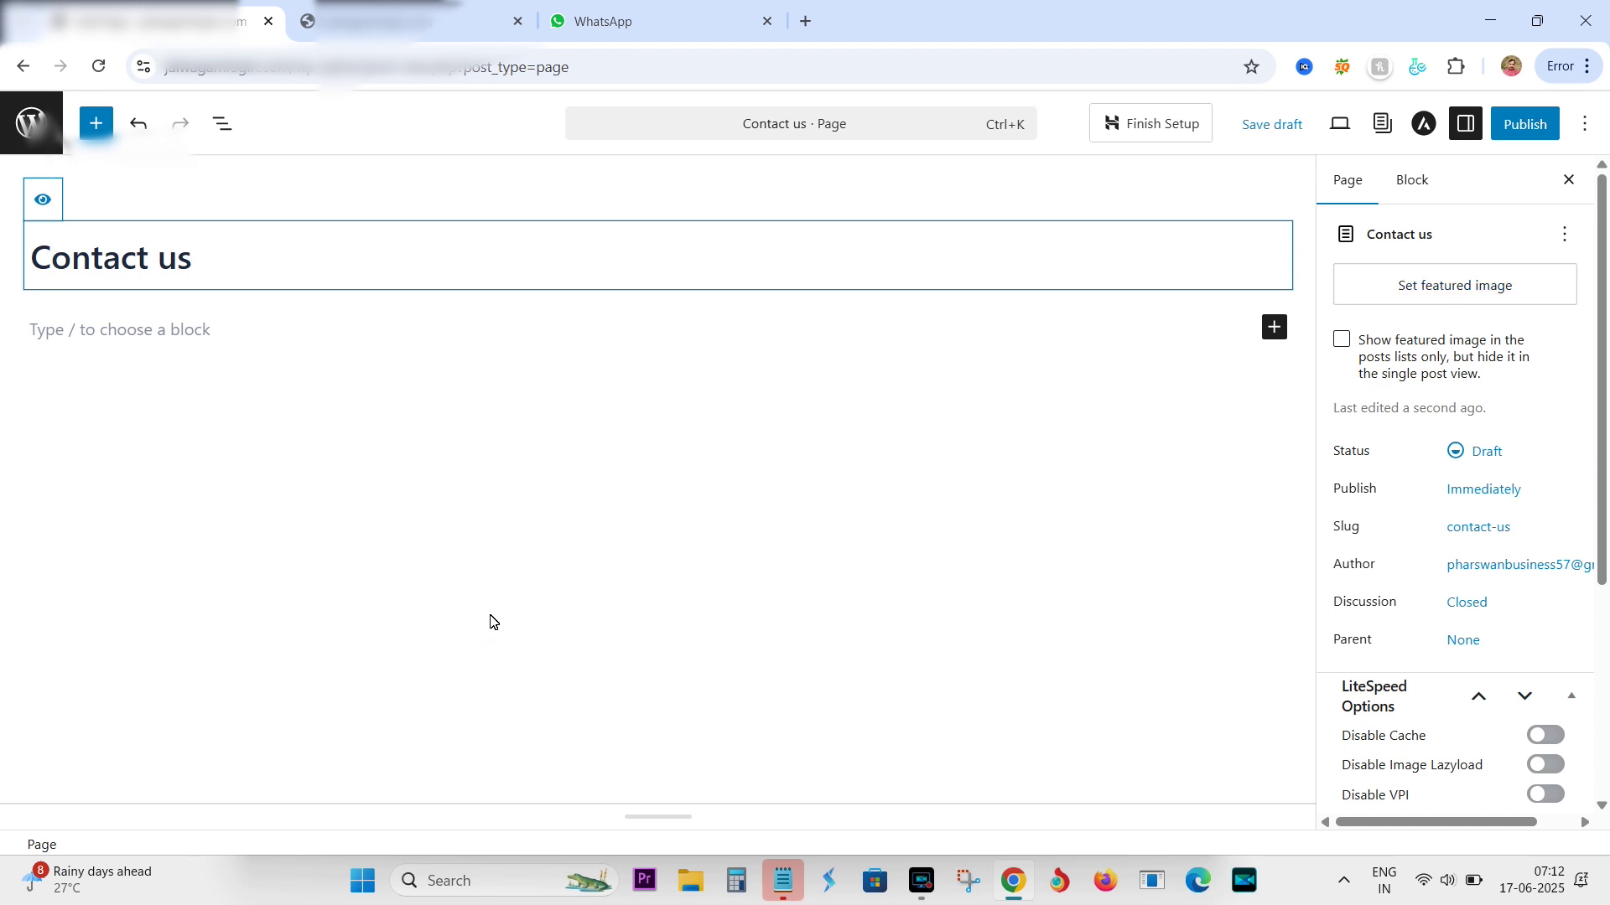
click(1527, 125)
click(1528, 124)
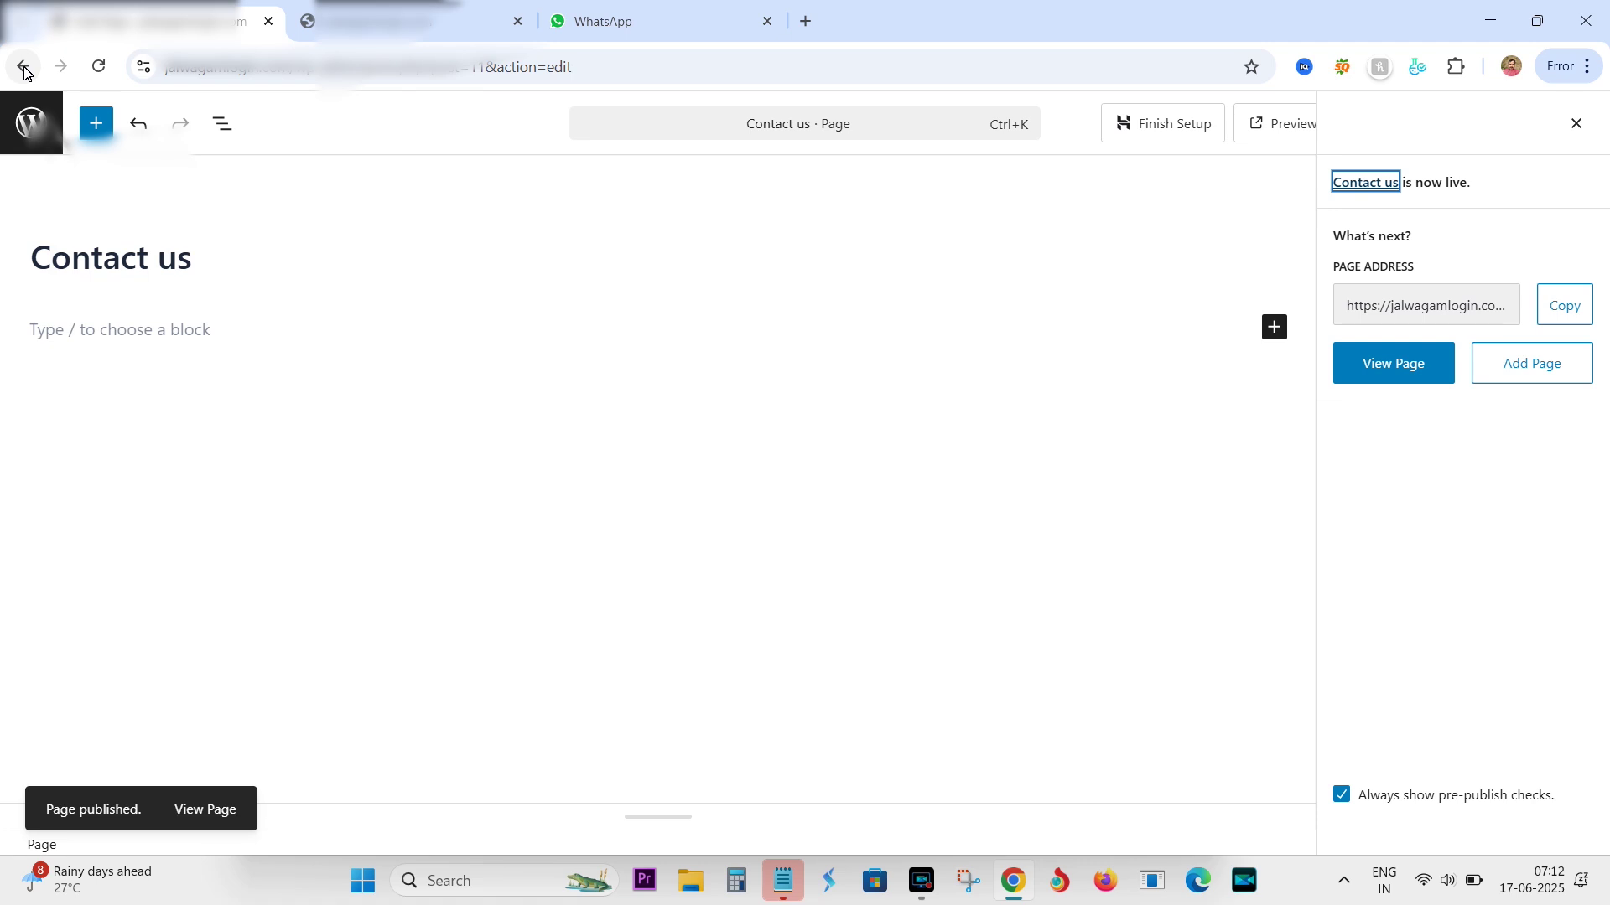
click(8, 130)
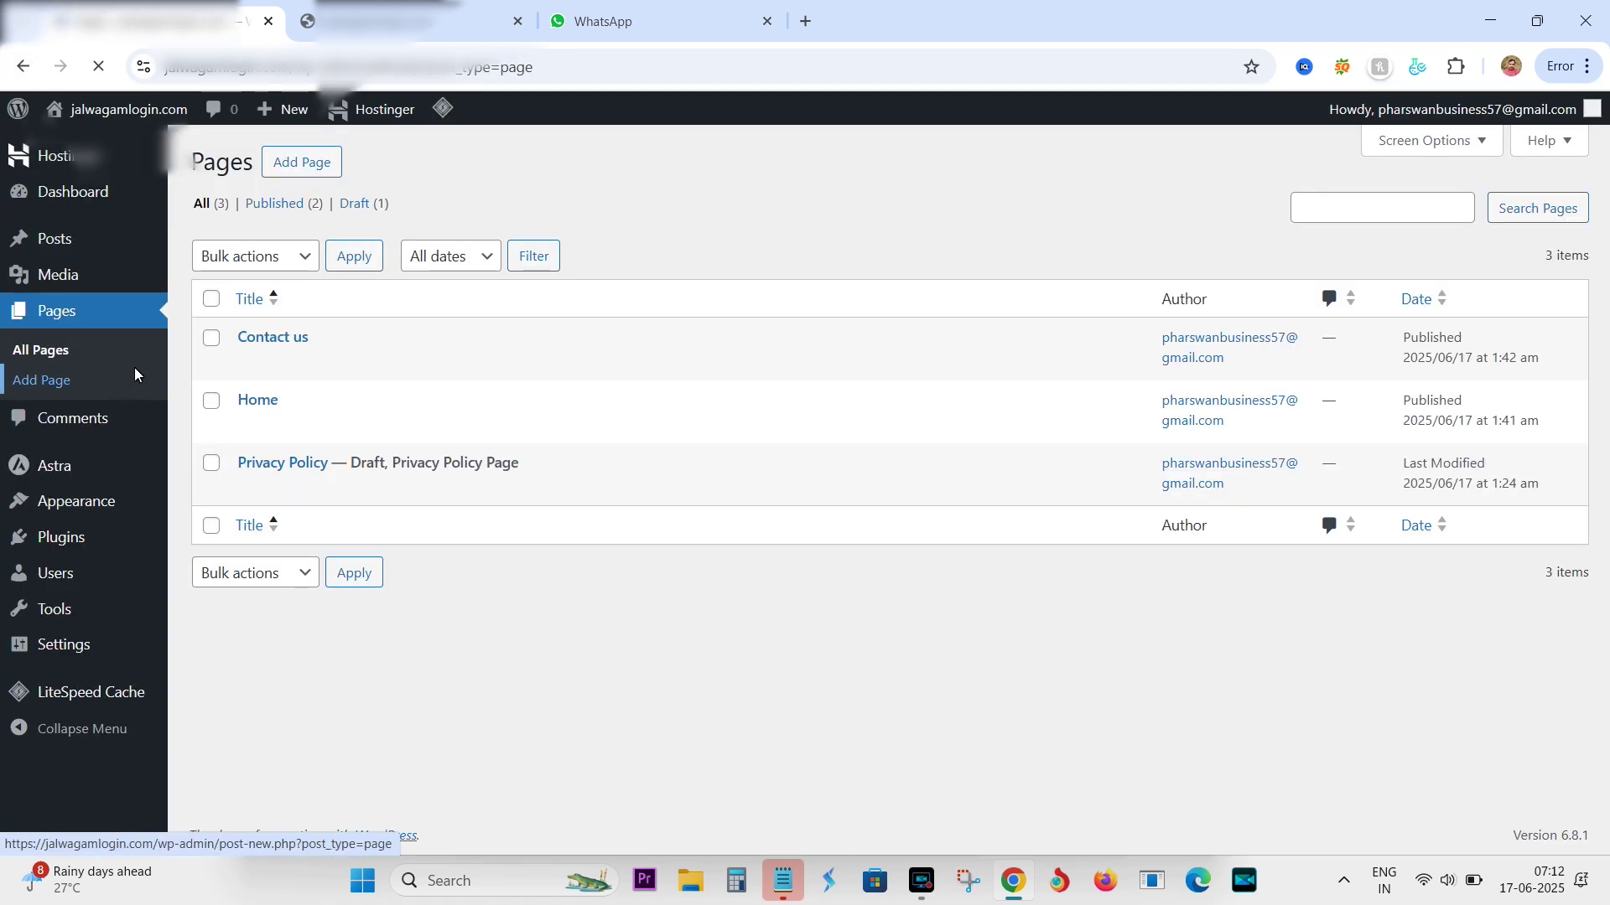
Step: Add a page titled "Disclaimer", publish it and return to the pages list
click(315, 161)
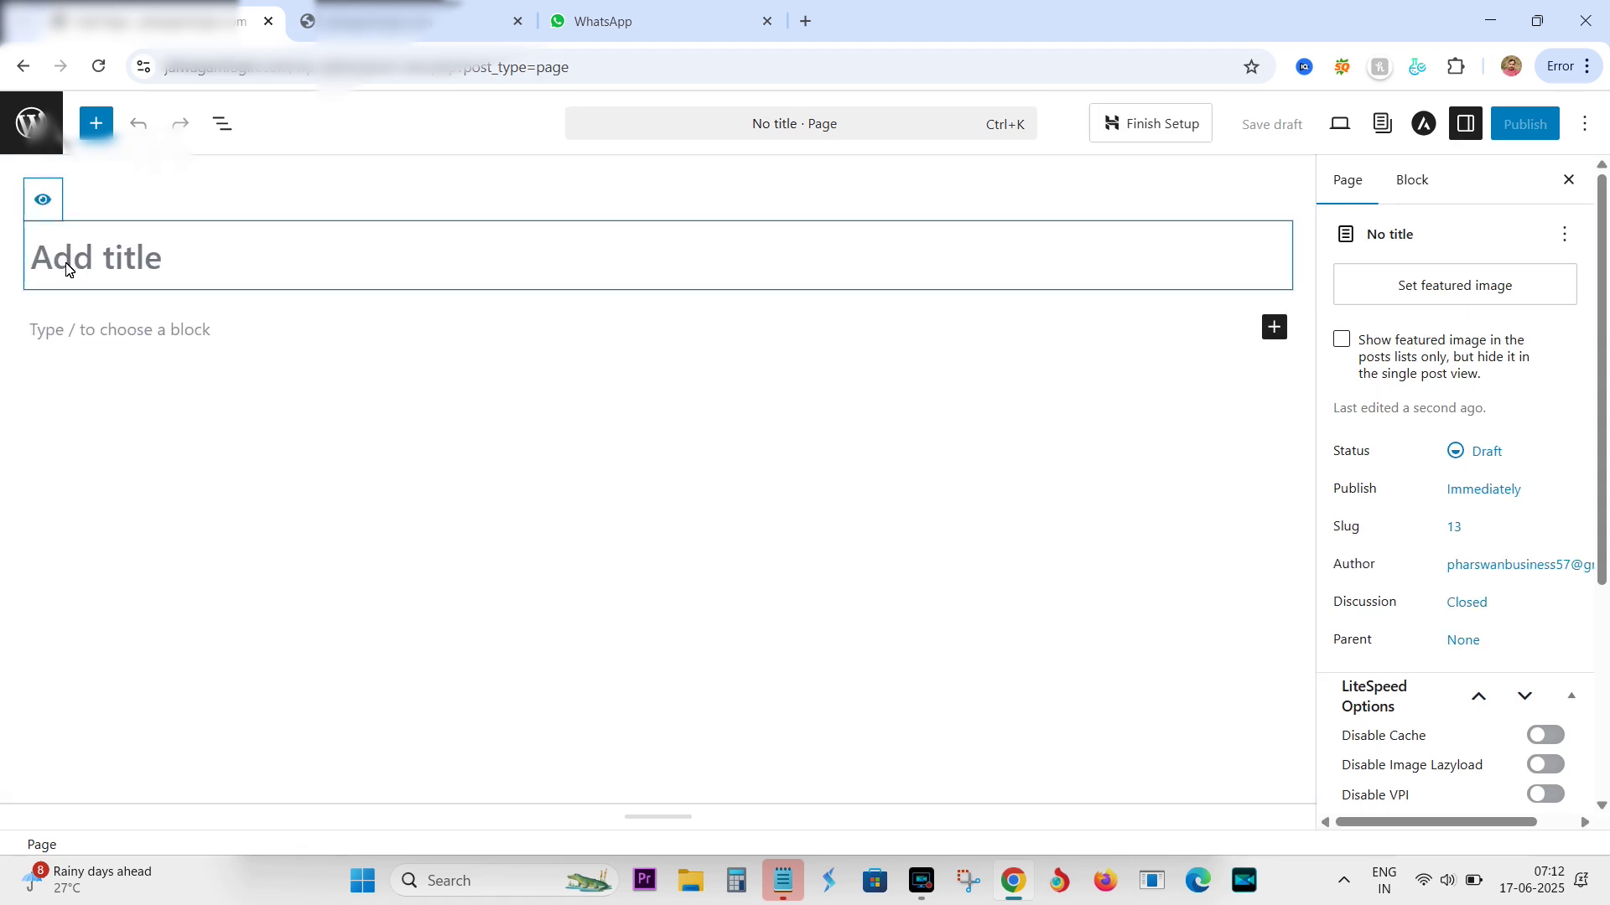
text(Disclaimer)
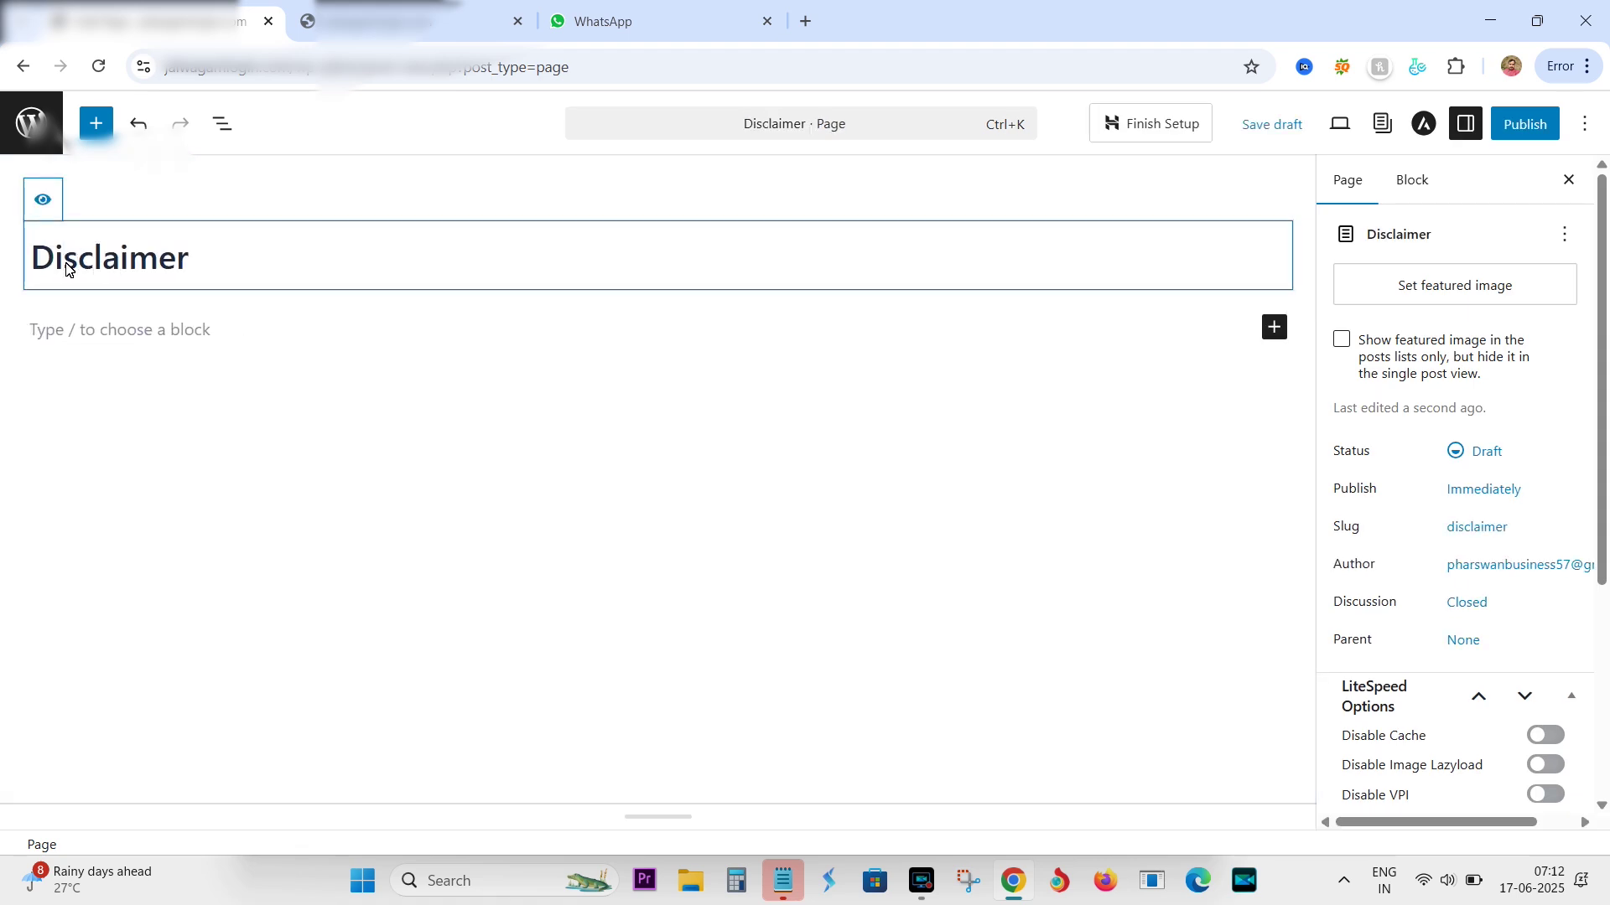
click(1524, 124)
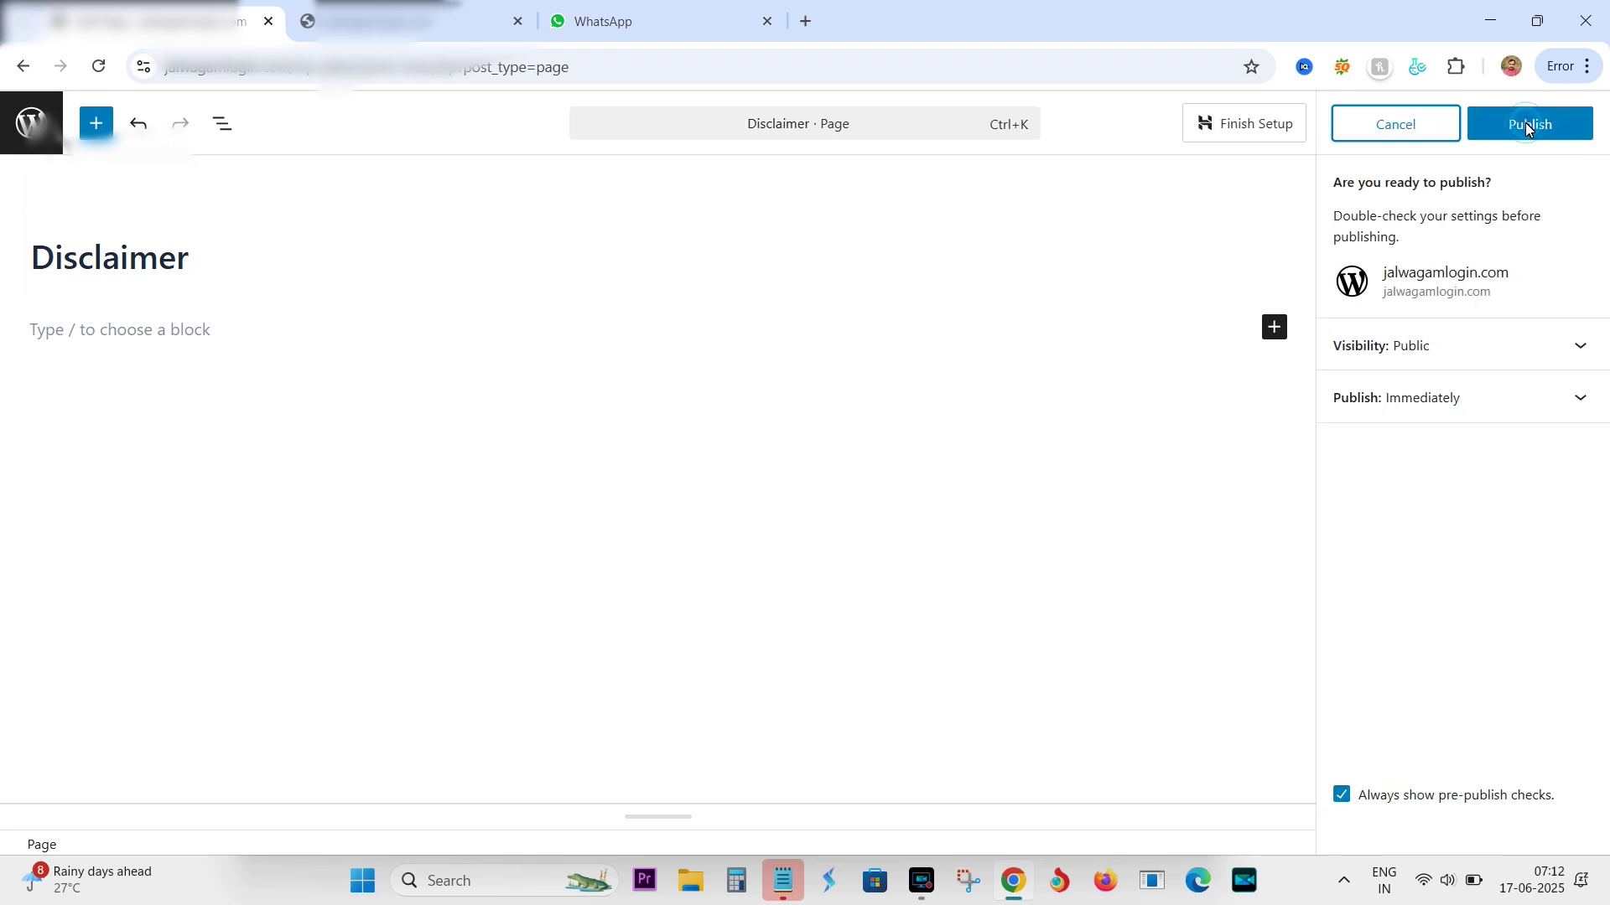
click(1526, 125)
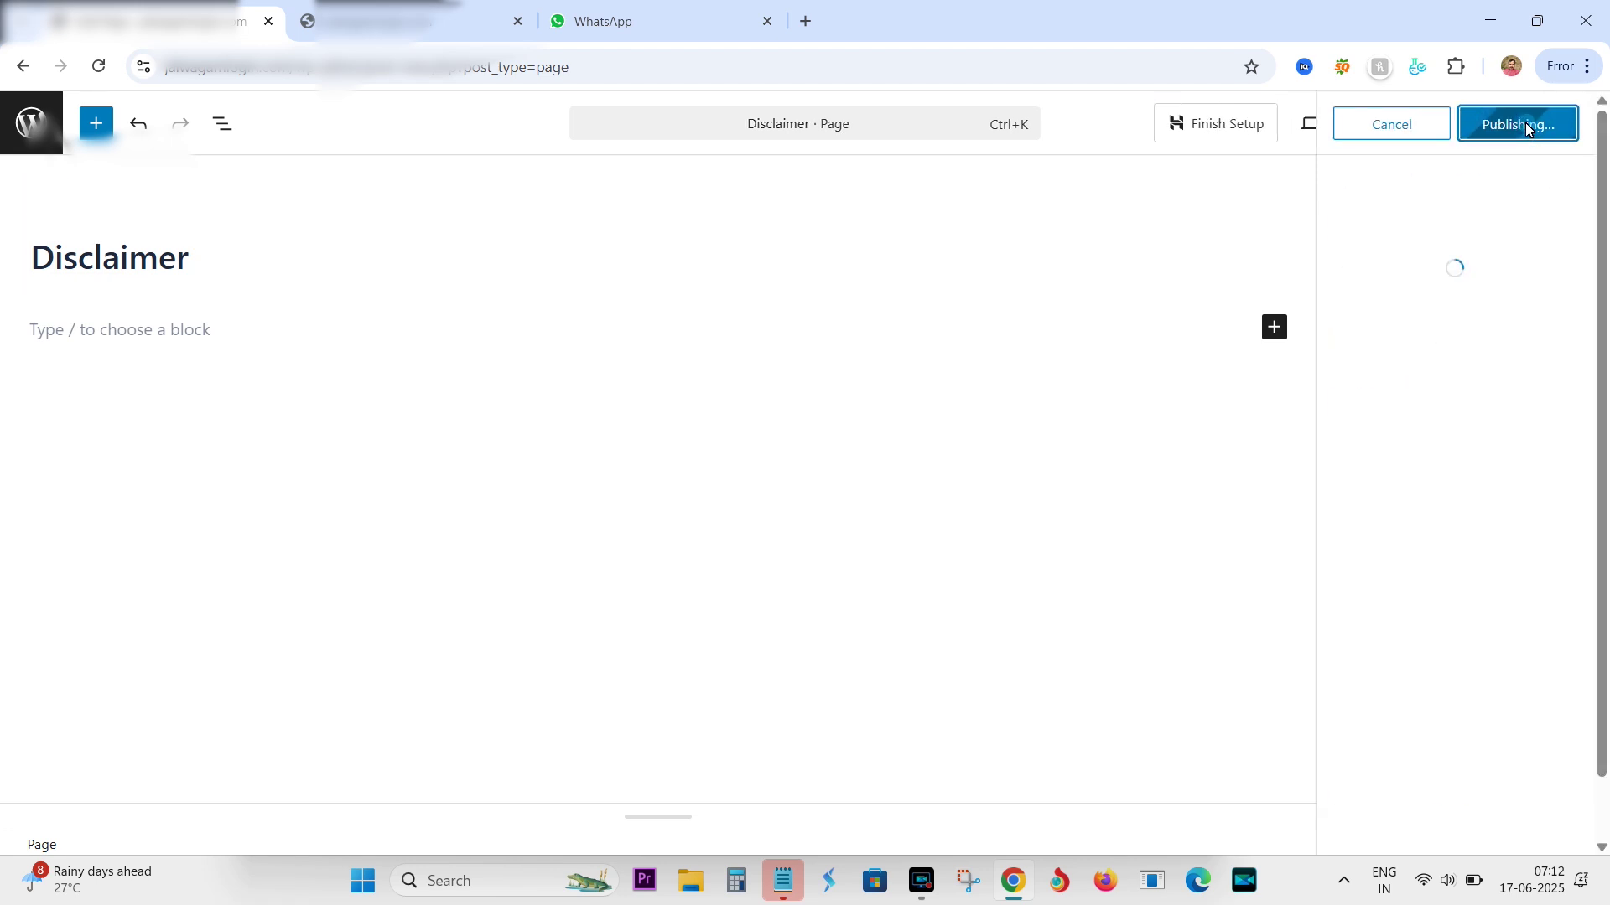
click(33, 123)
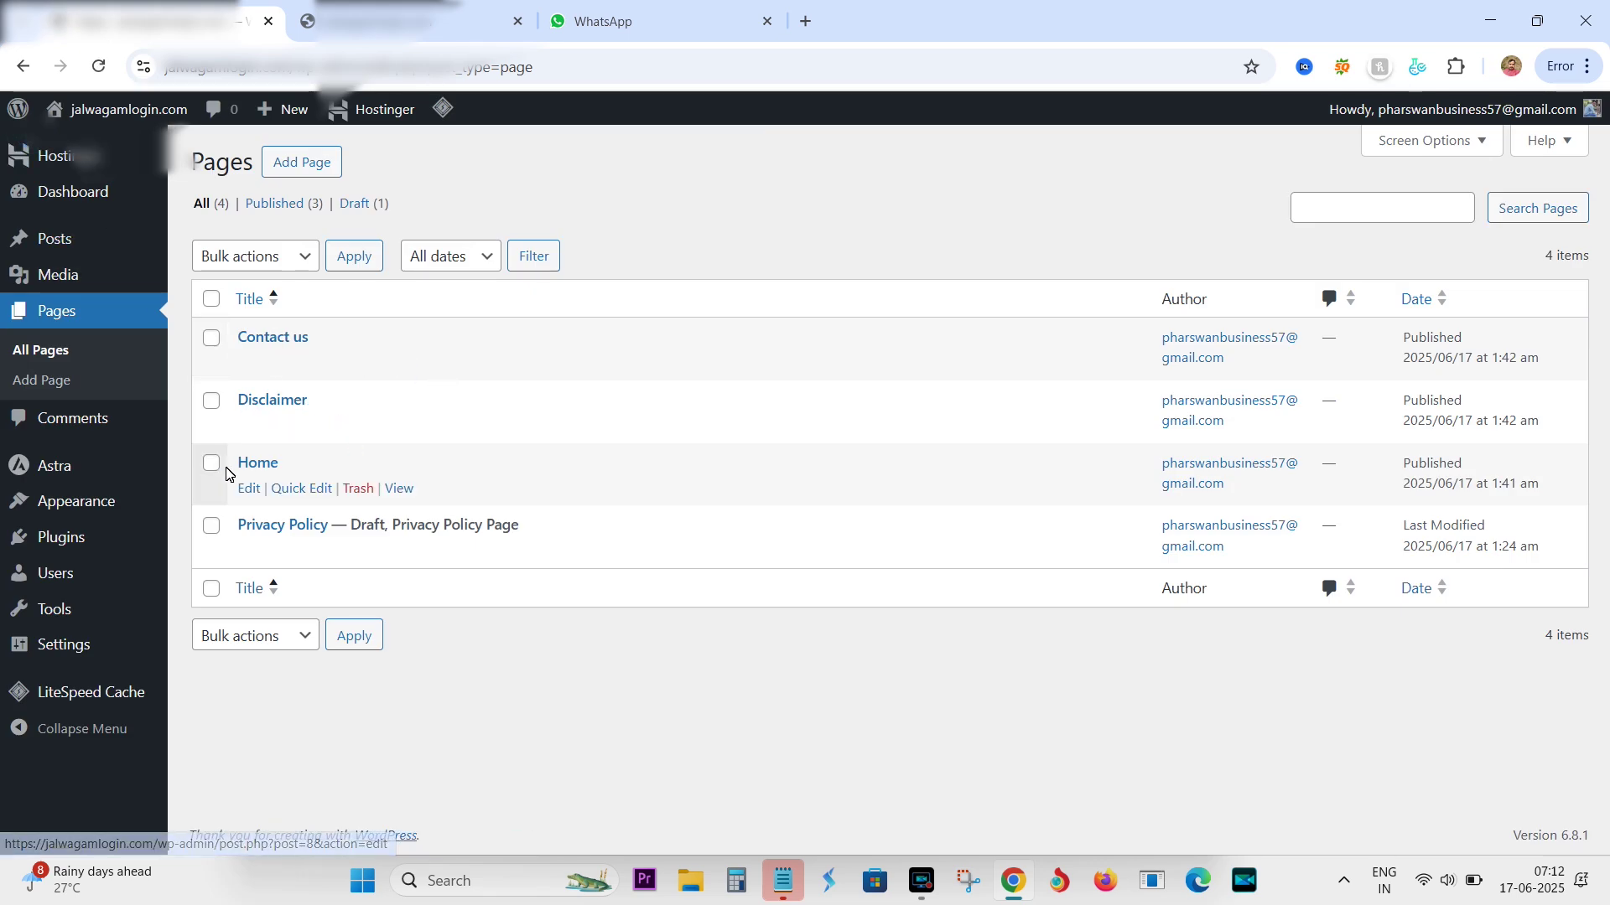
Step: Add a page titled "Sitemap", publish it and return to the pages list
click(300, 165)
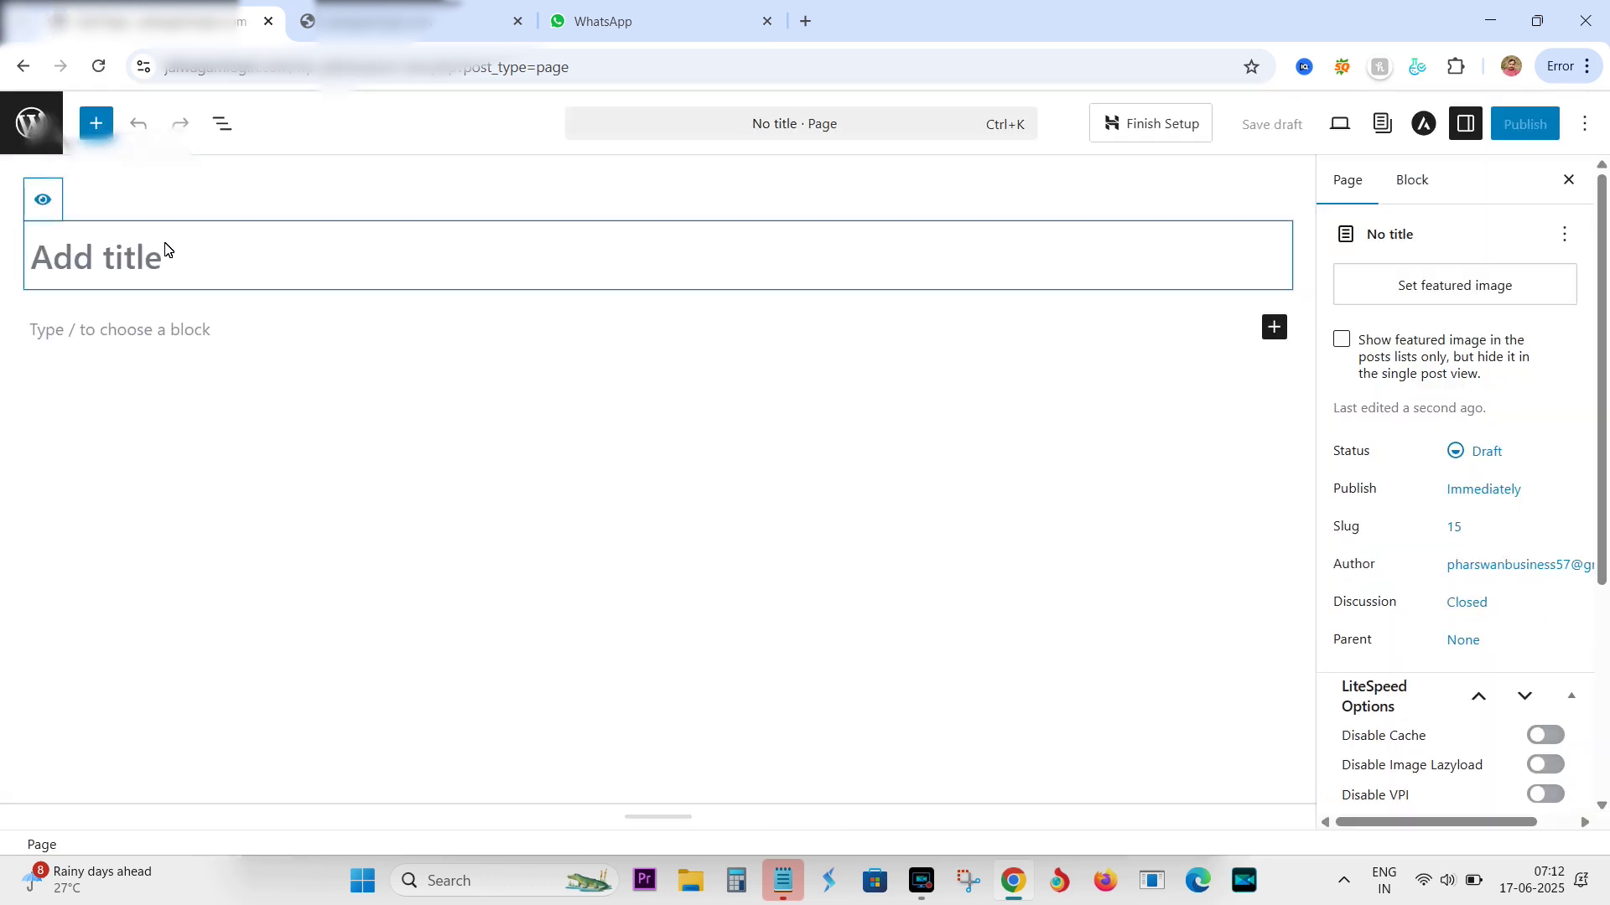
text(Sitemap)
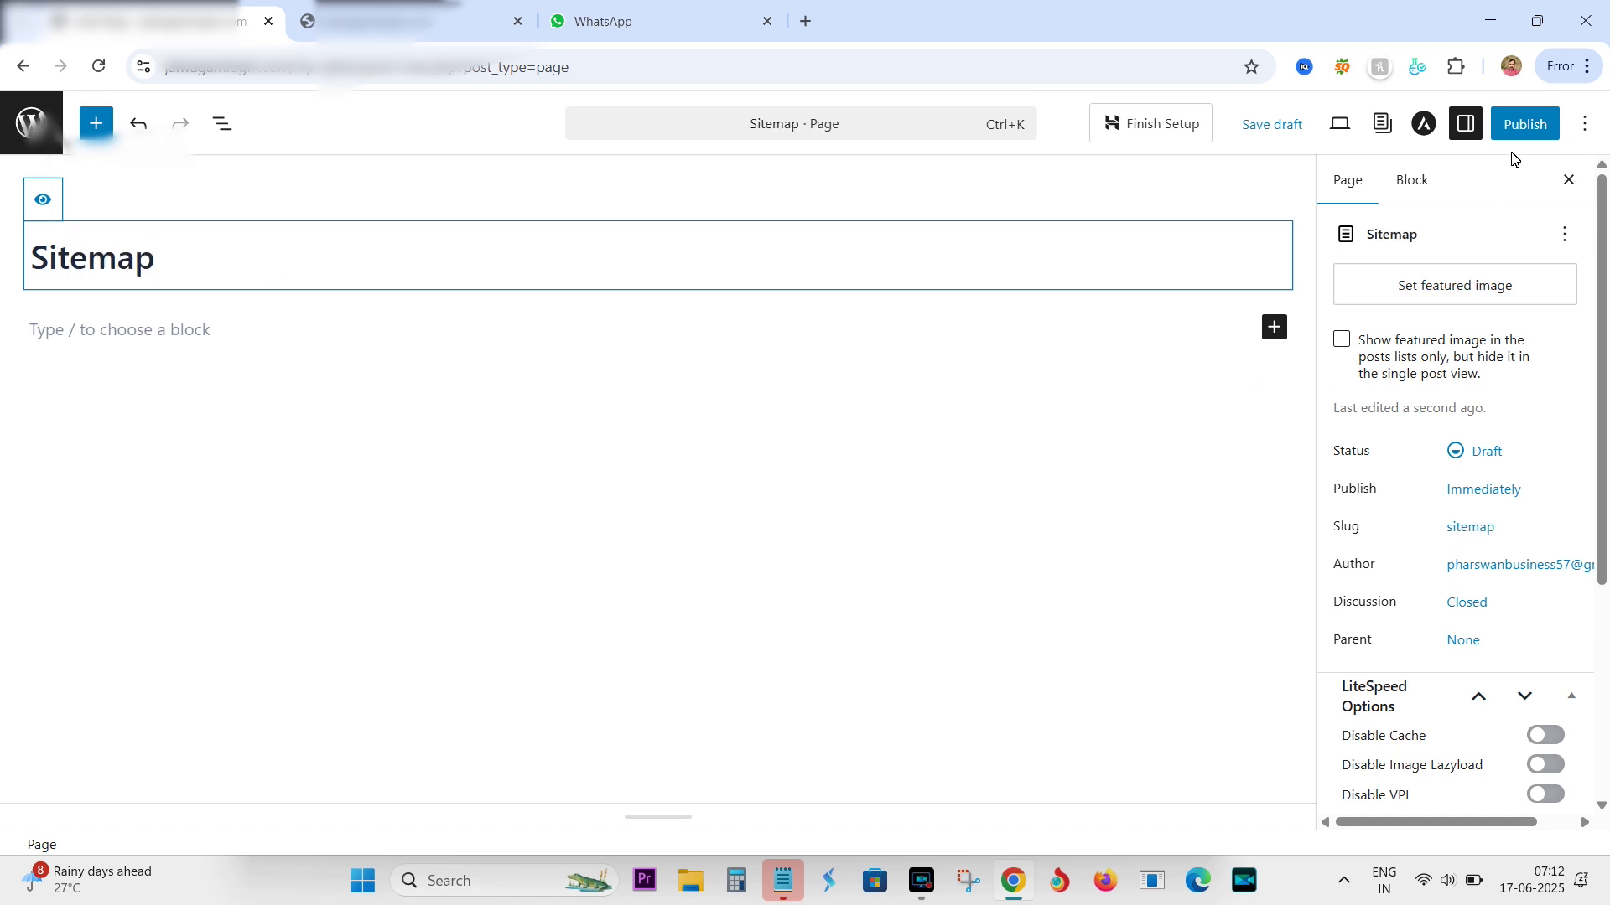
click(1524, 124)
click(1526, 124)
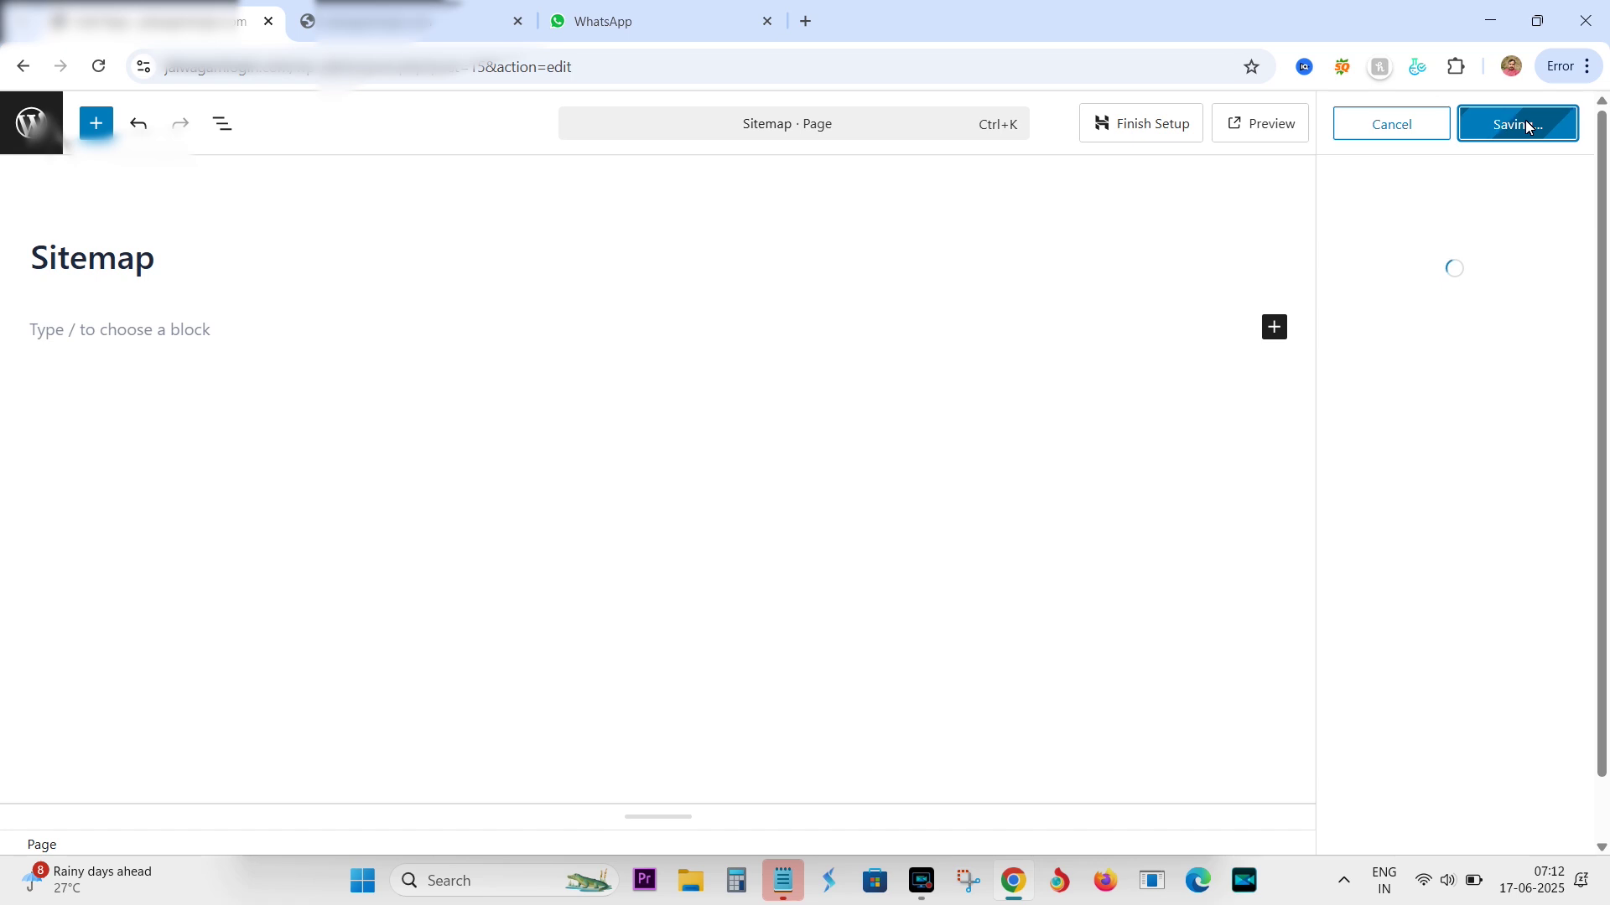
click(31, 123)
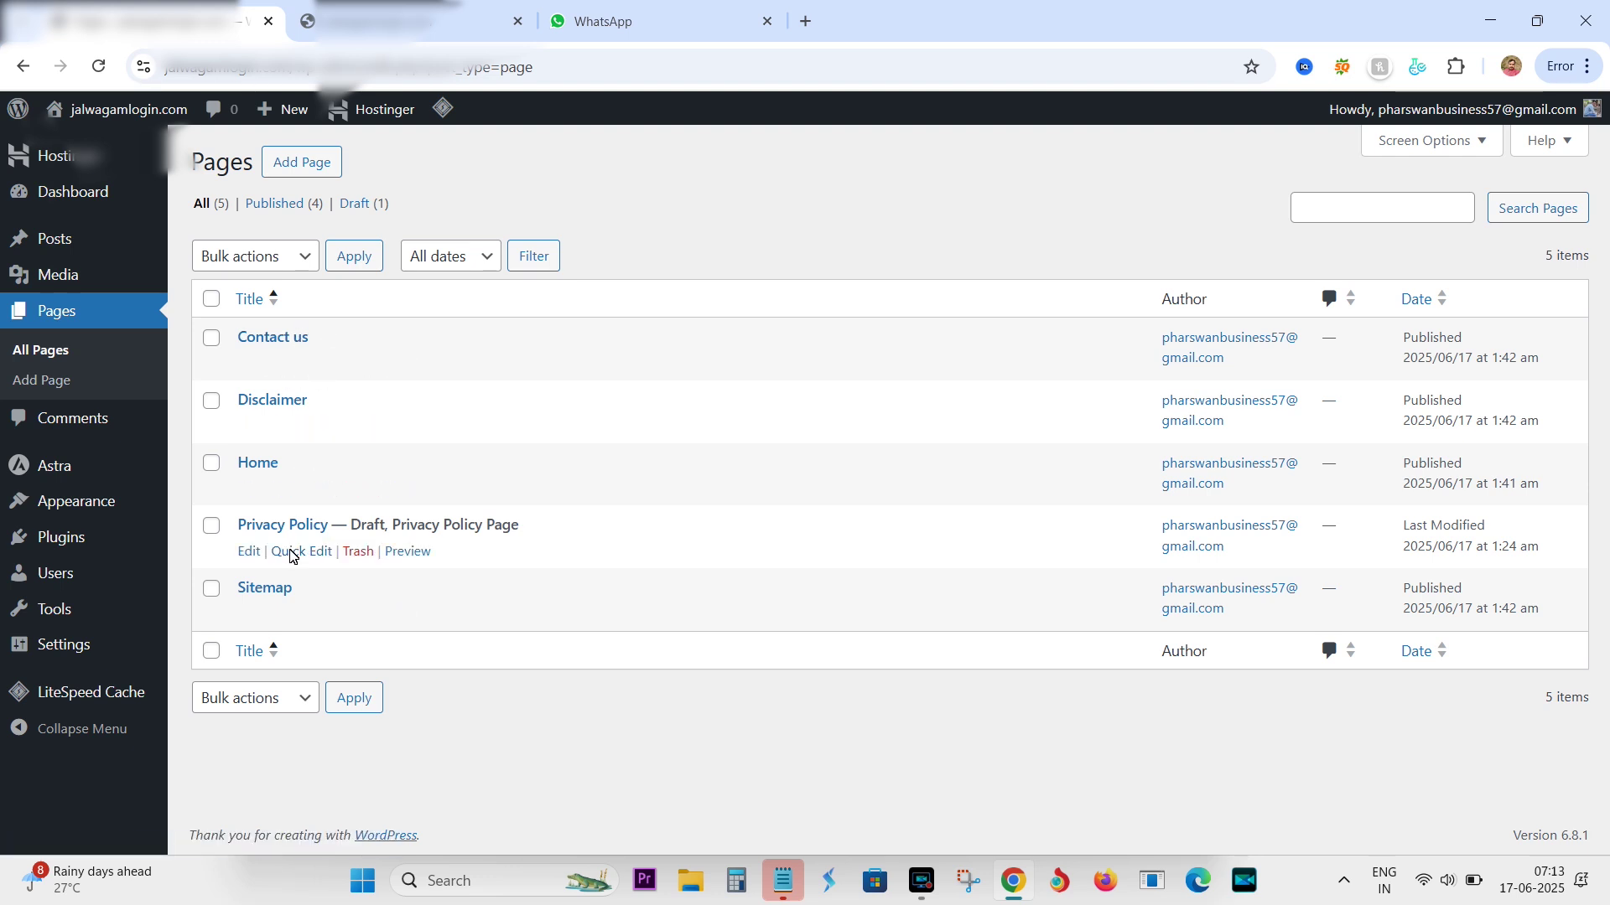
Step: Add a page titled "About us", publish it and return to the pages list
click(302, 170)
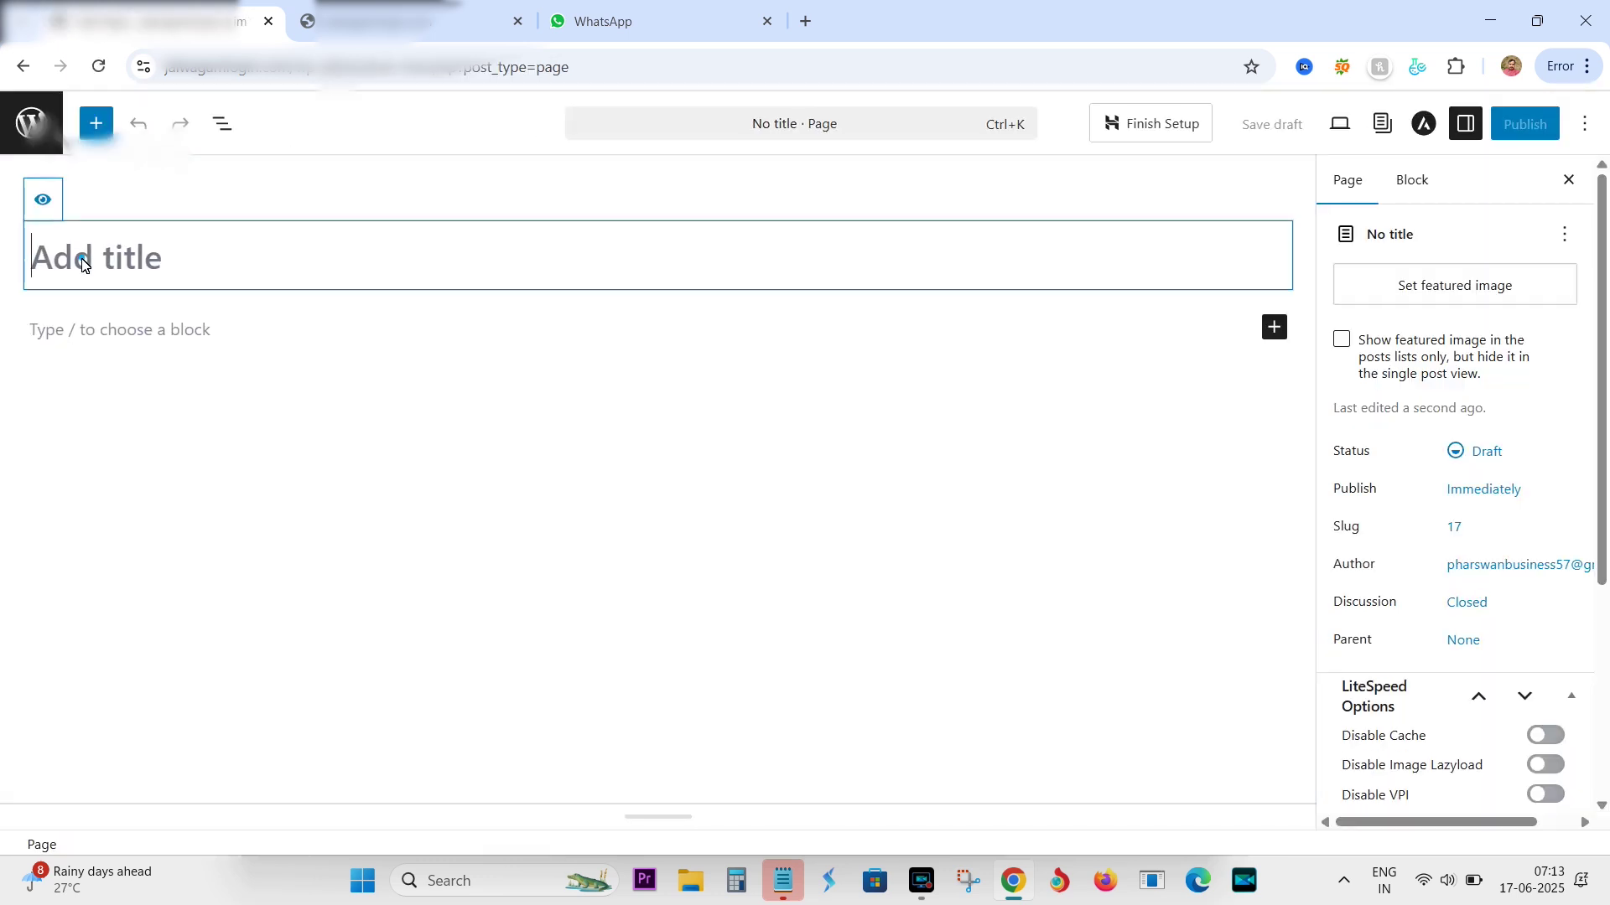
text(About us)
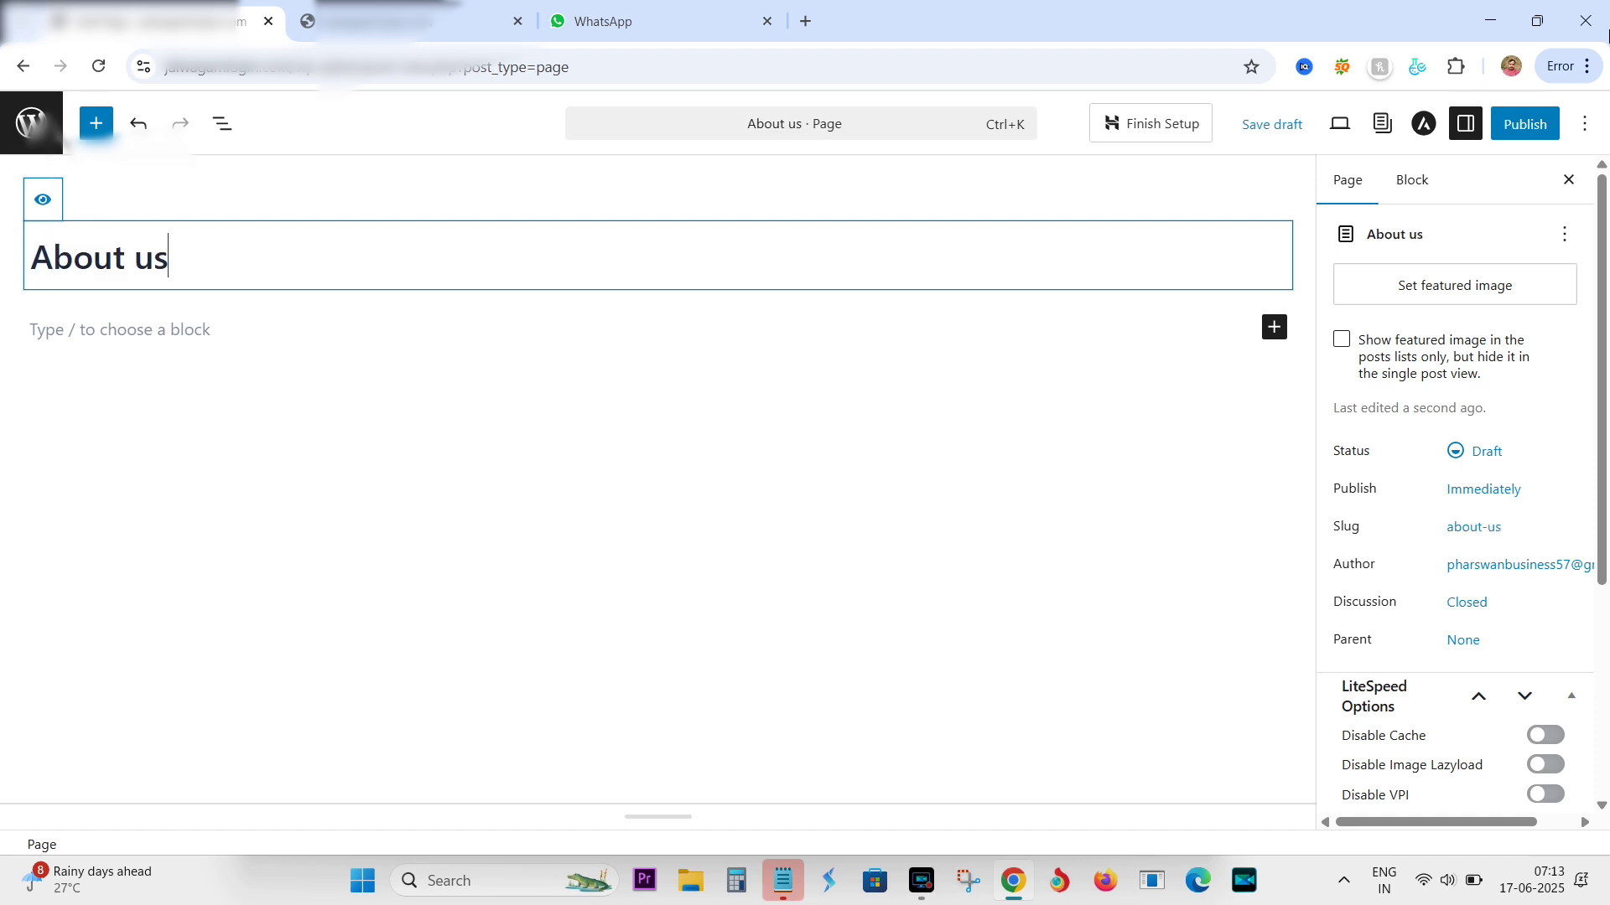
click(1524, 123)
click(1517, 123)
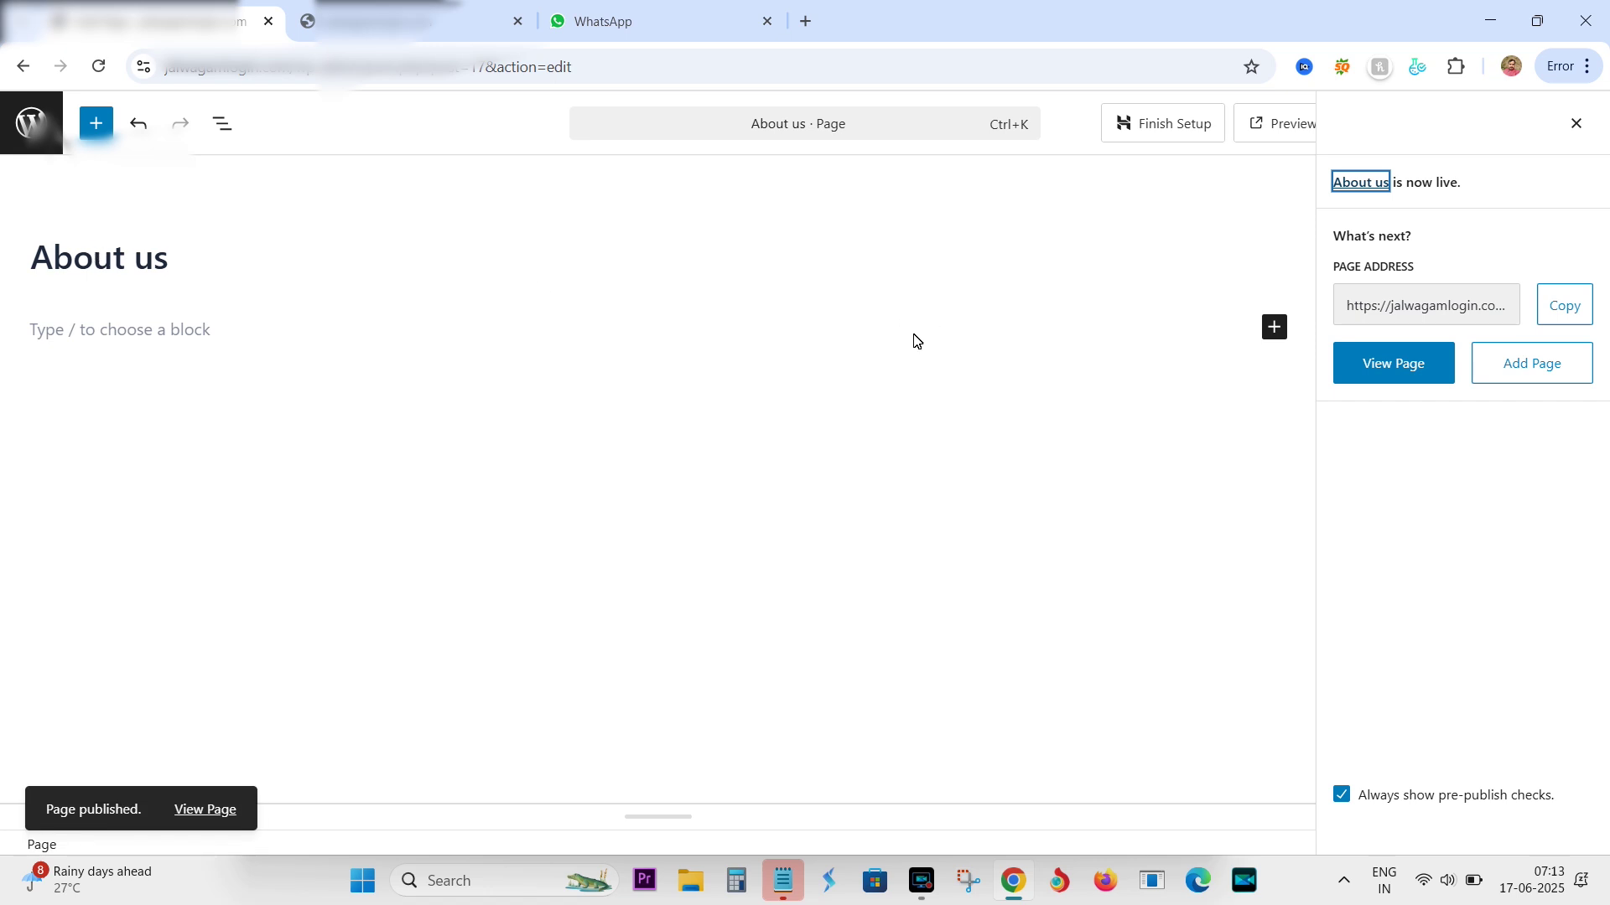
click(32, 122)
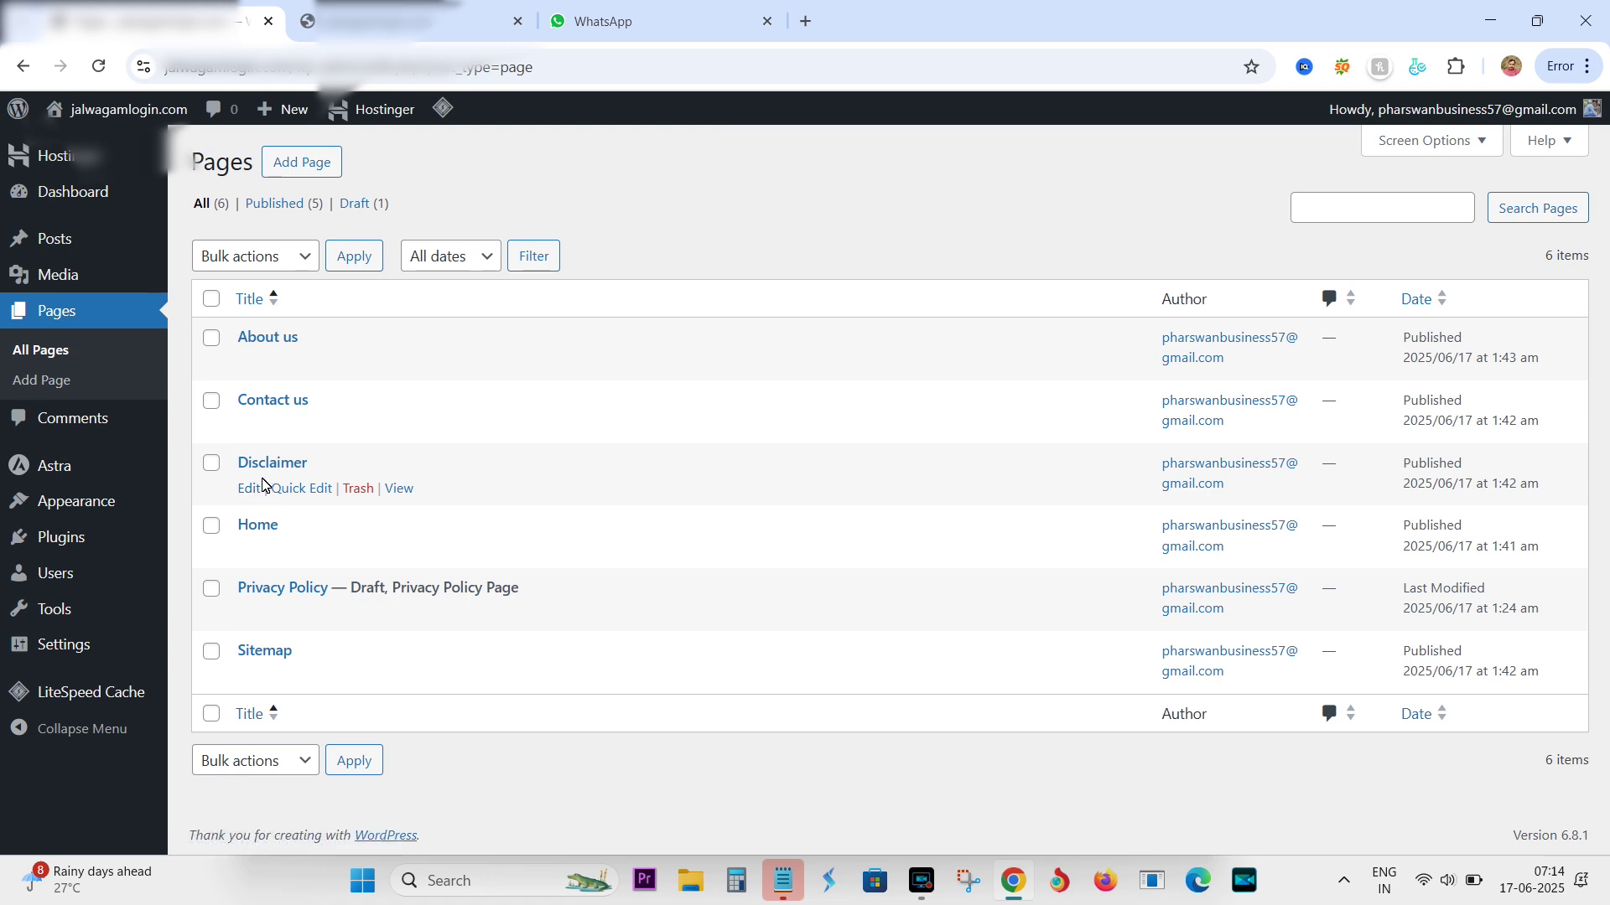
Step: Search Google in a new browser tab for the suggested "disclaimer page genetae", then return to the site's pages list
click(804, 21)
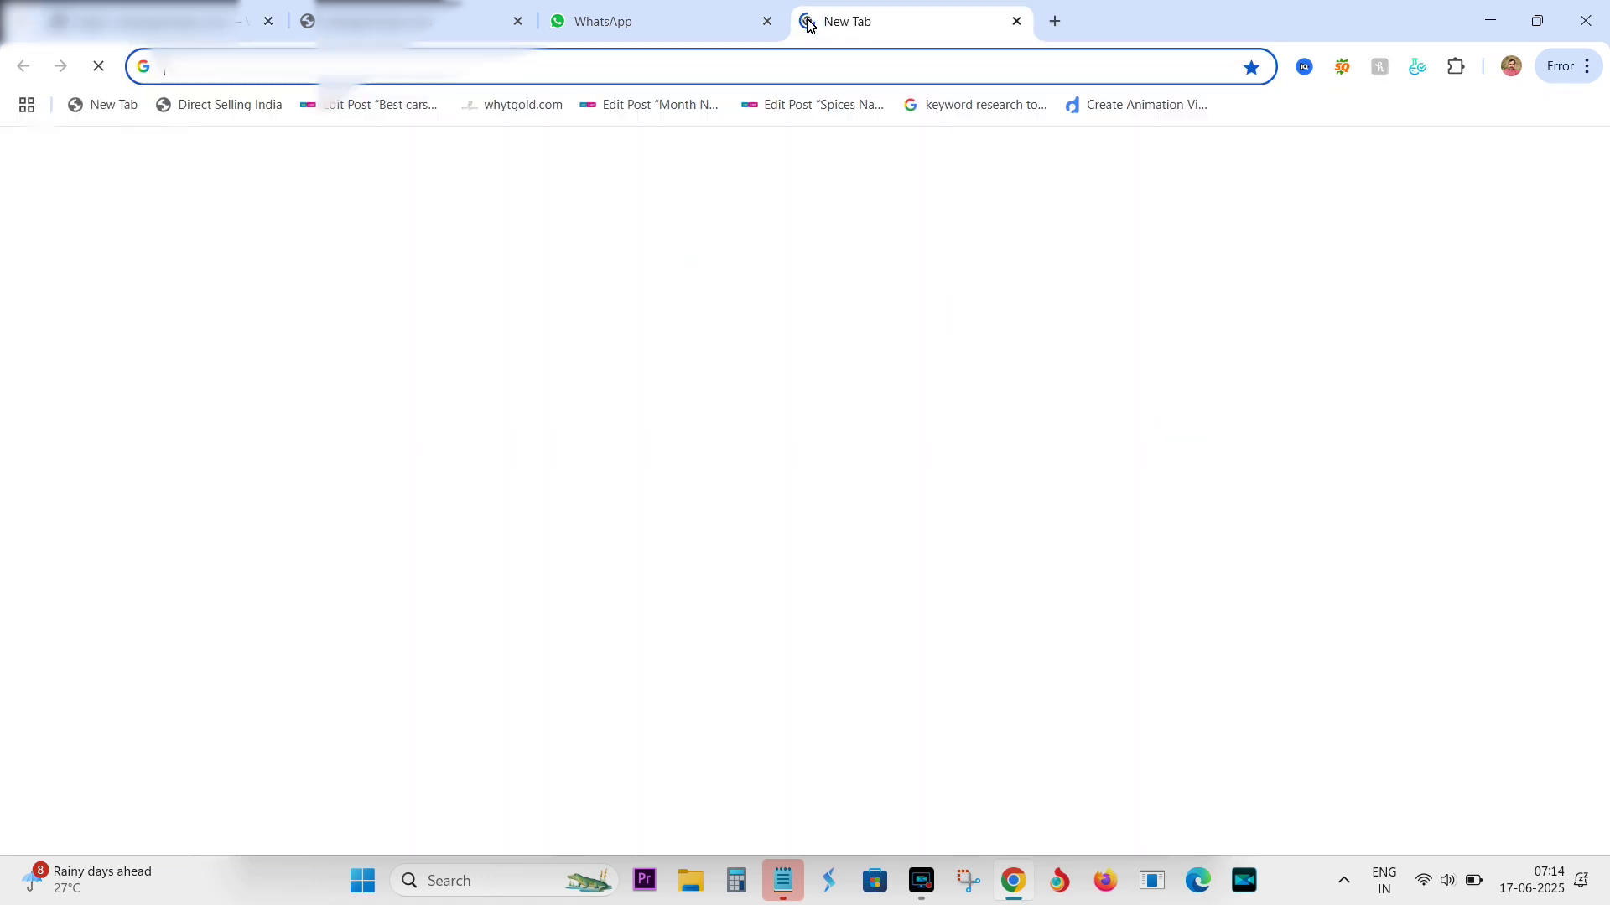
text(disclaimer)
key(Down)
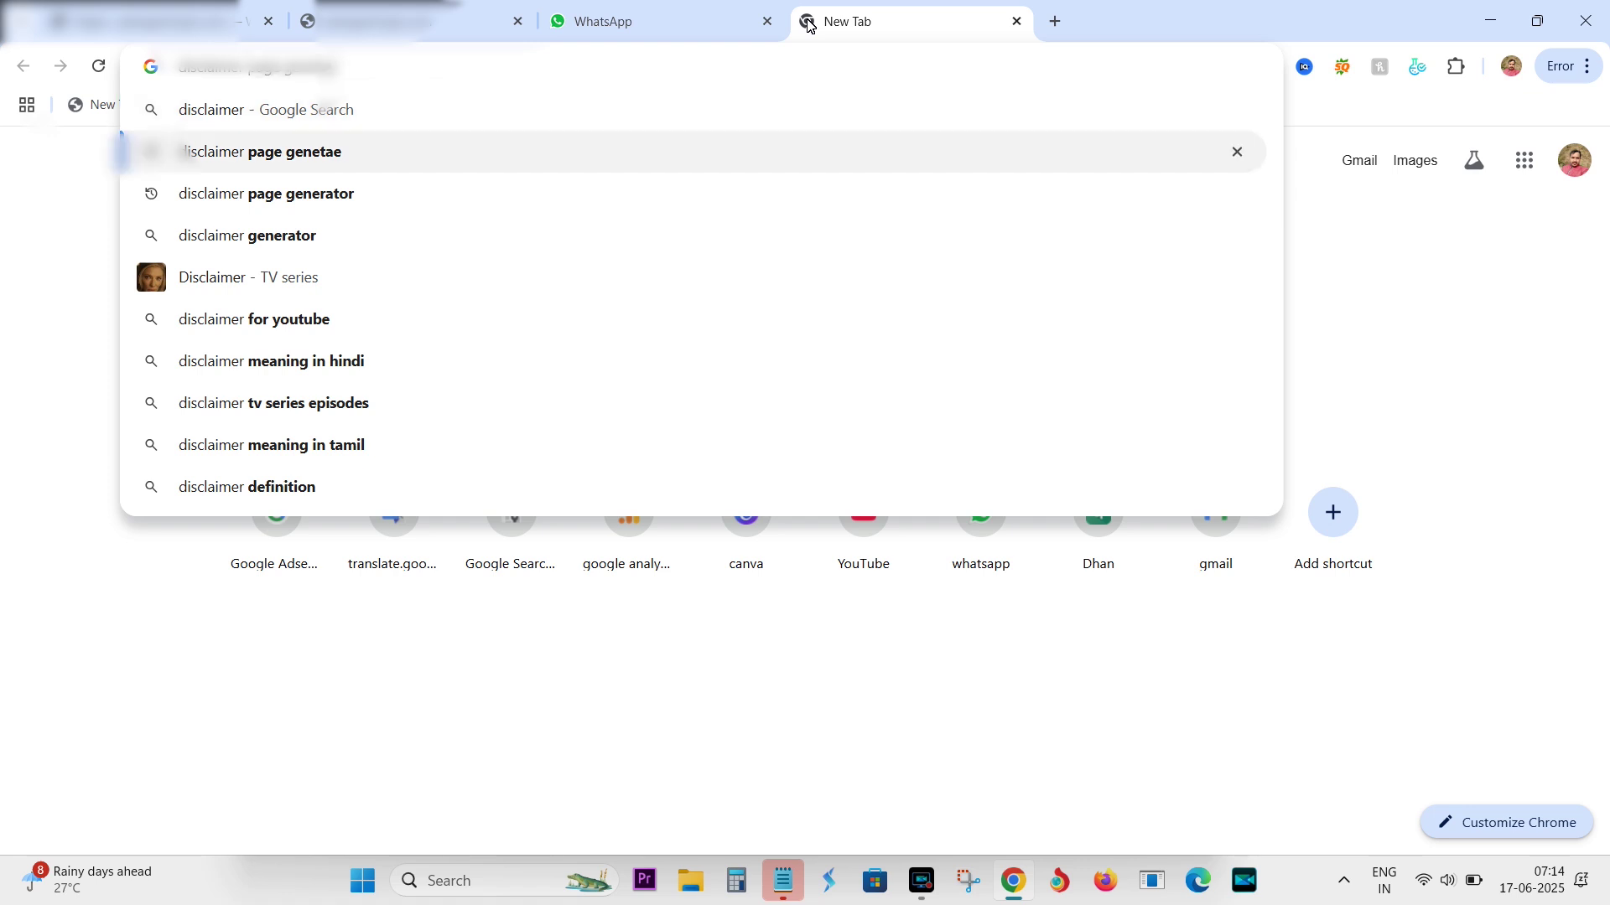
key(Return)
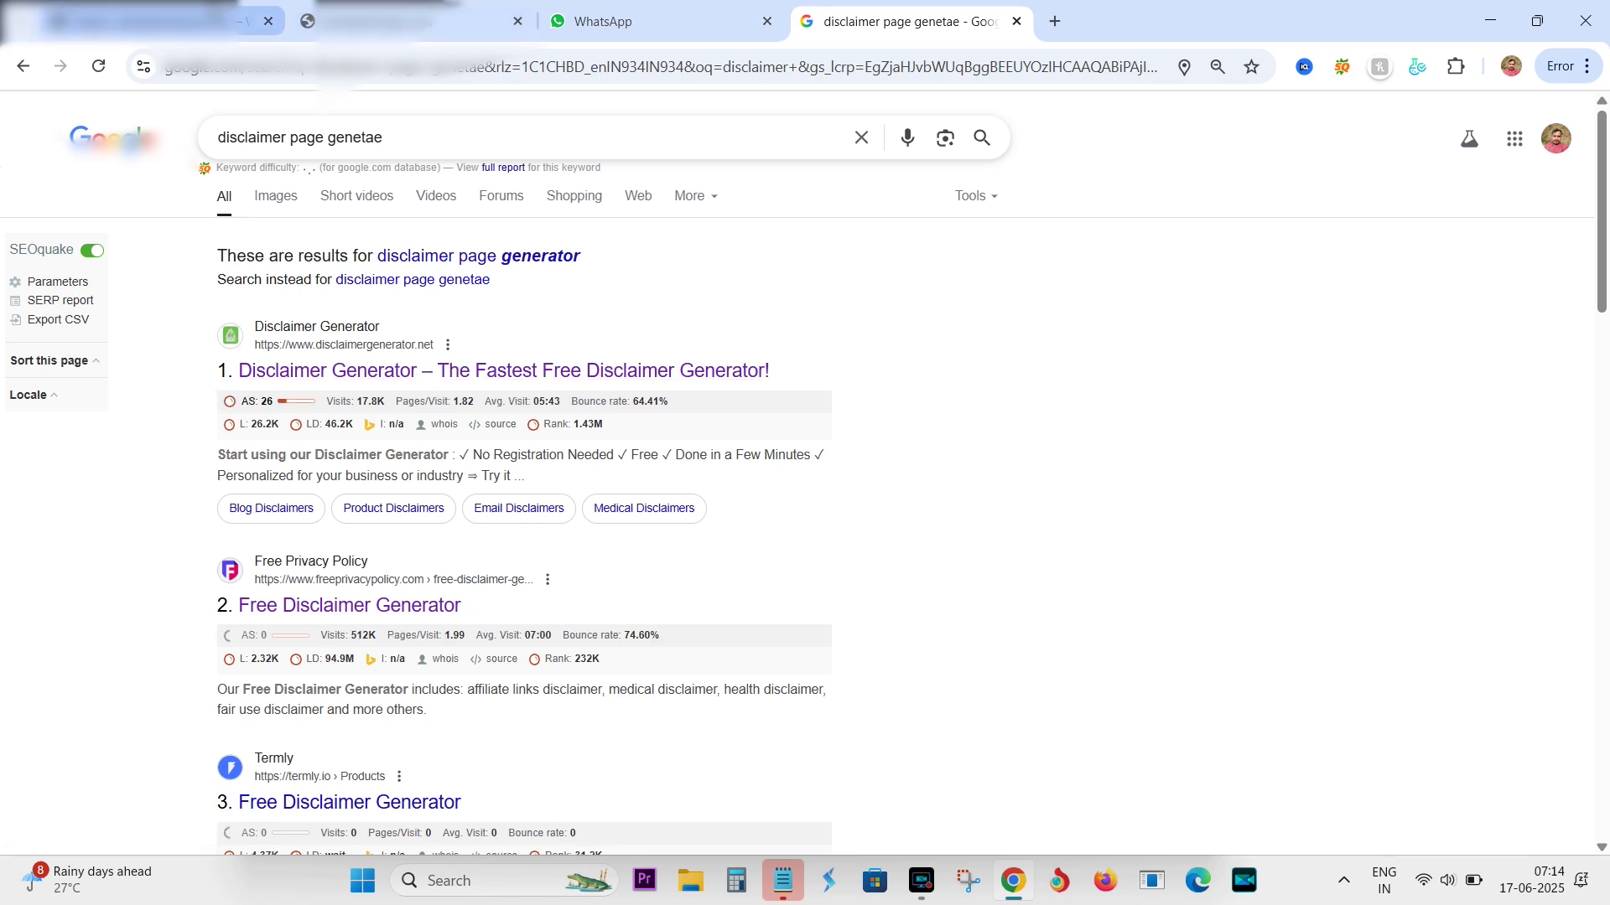
click(213, 17)
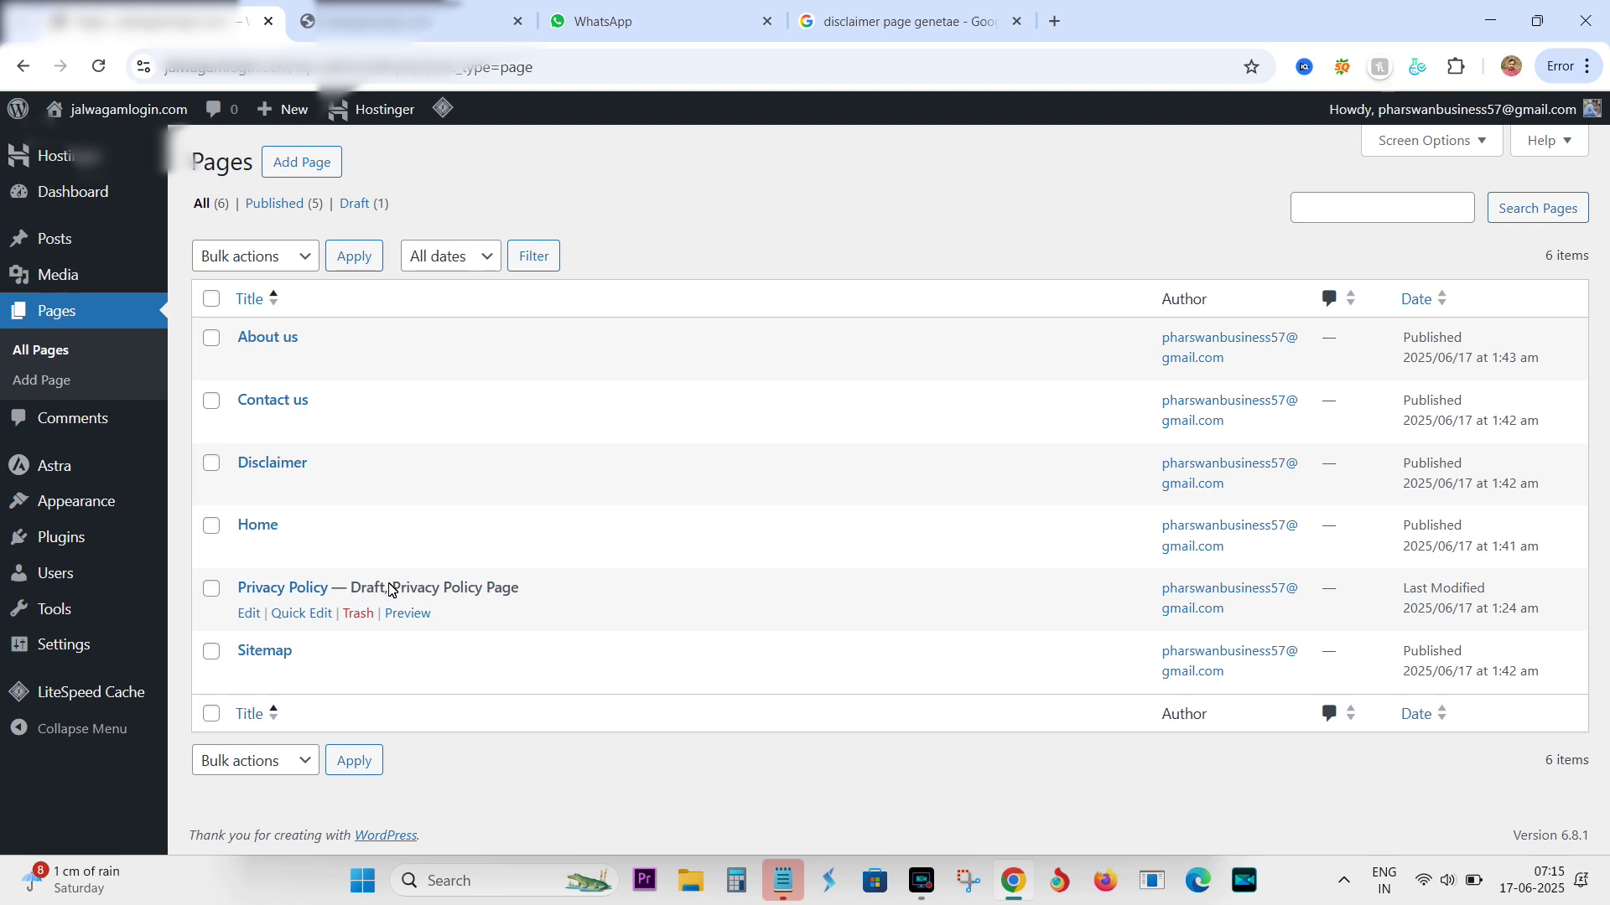
Step: Search Google in another browser tab for "privacy policy generator" and return to the site's pages list
click(1054, 21)
text(priva)
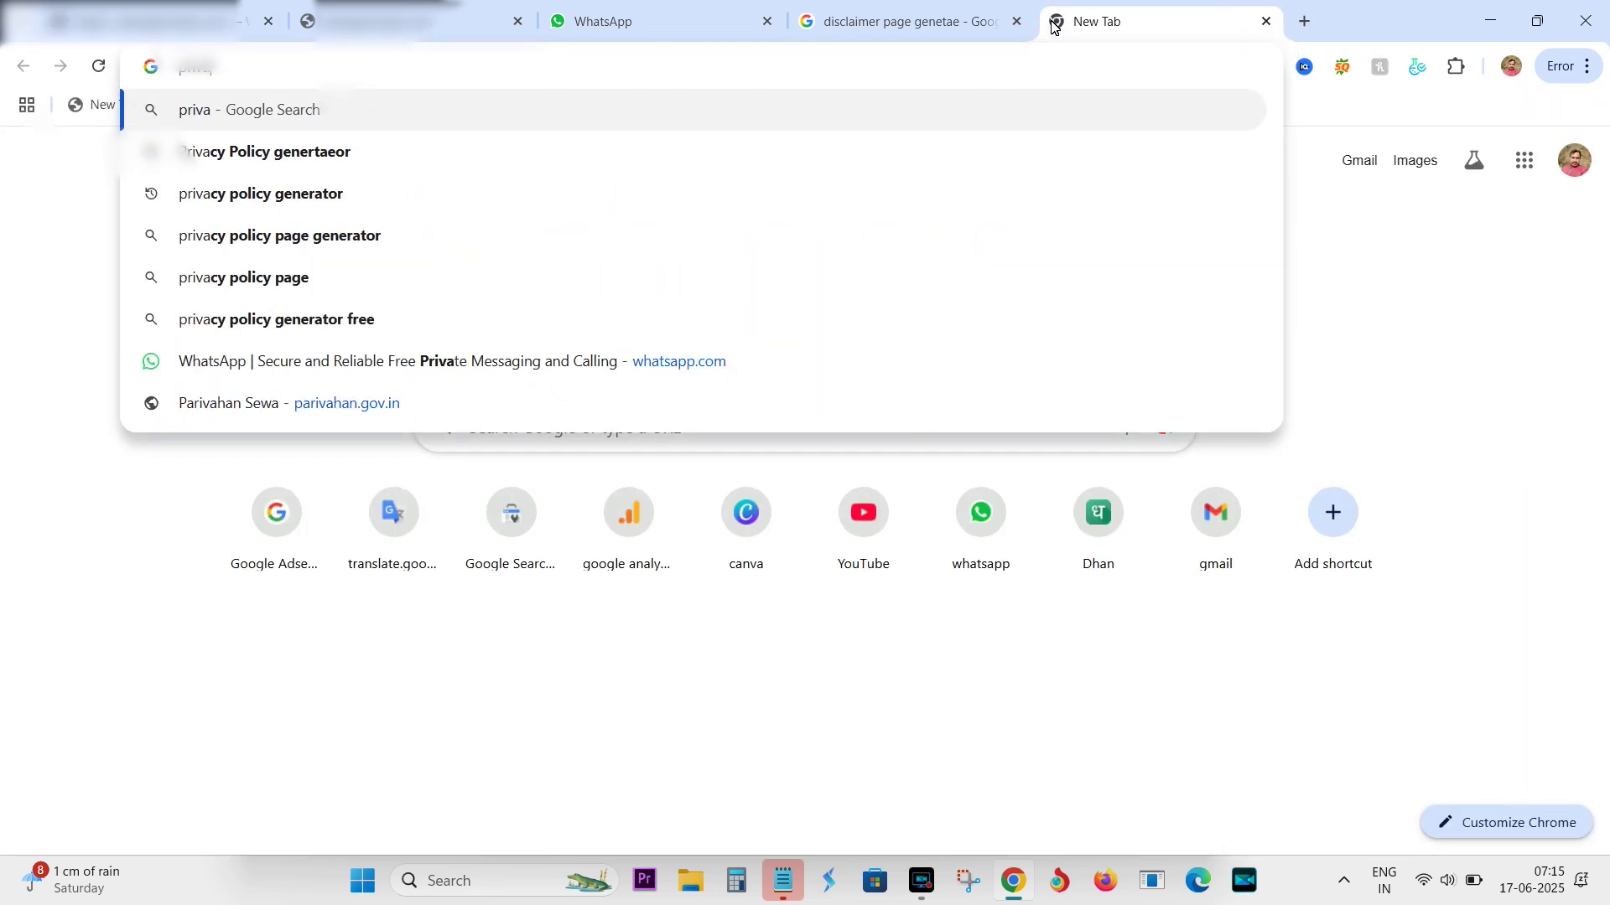
text(cy pol)
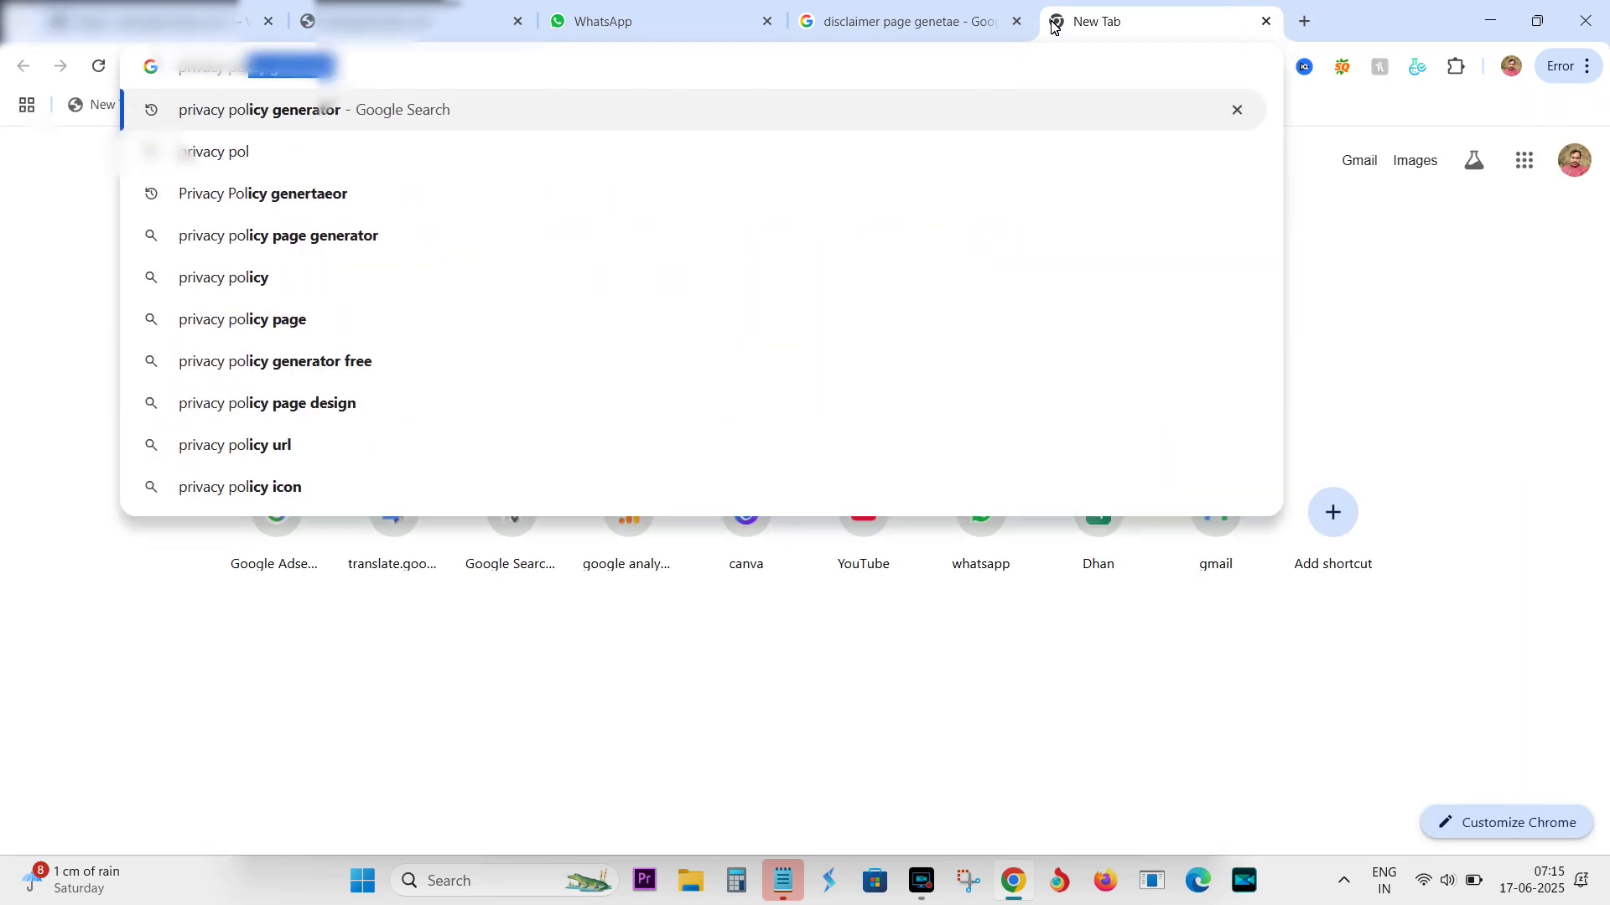
key(Return)
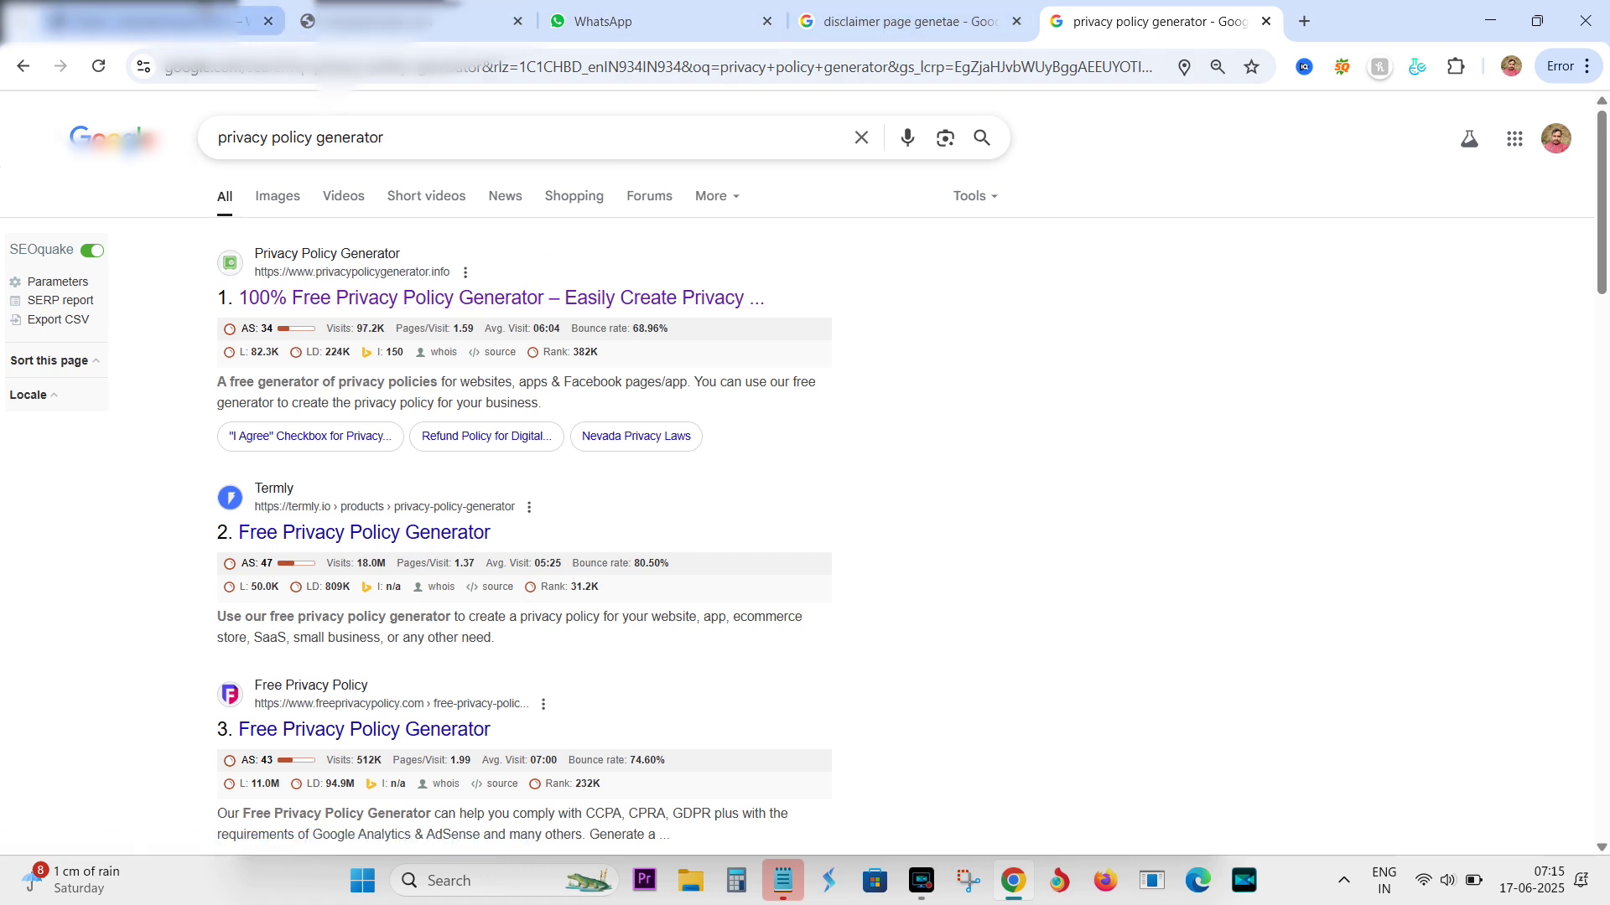
click(168, 23)
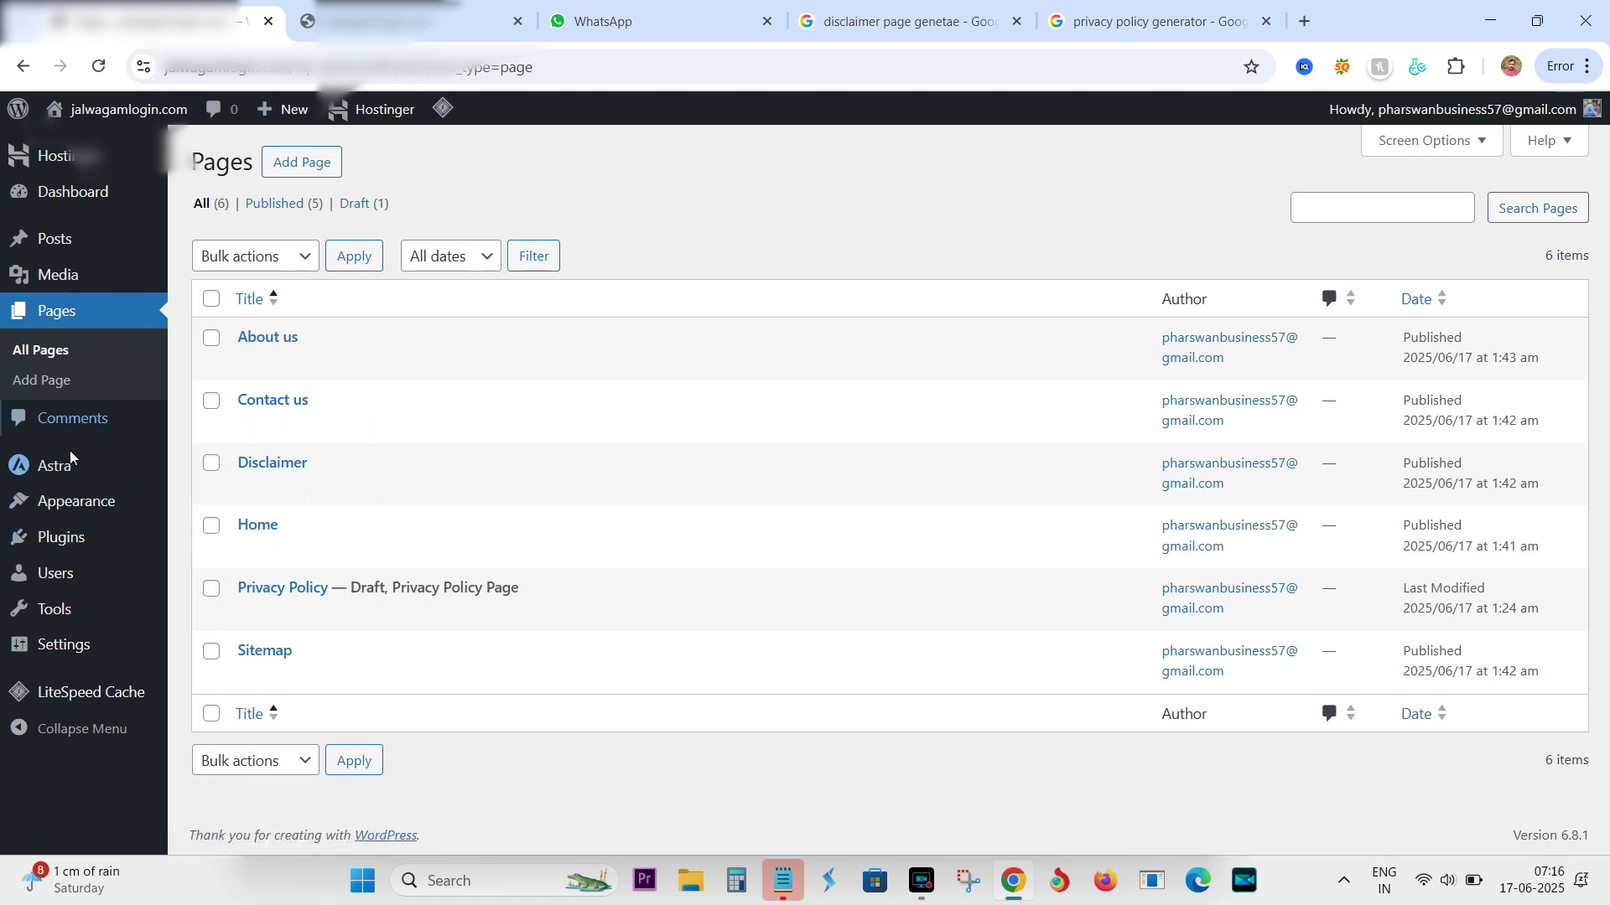
Step: Go to the installed plugins, start adding a plugin and search the plugin directory for "rank math"
mouse_move(78, 543)
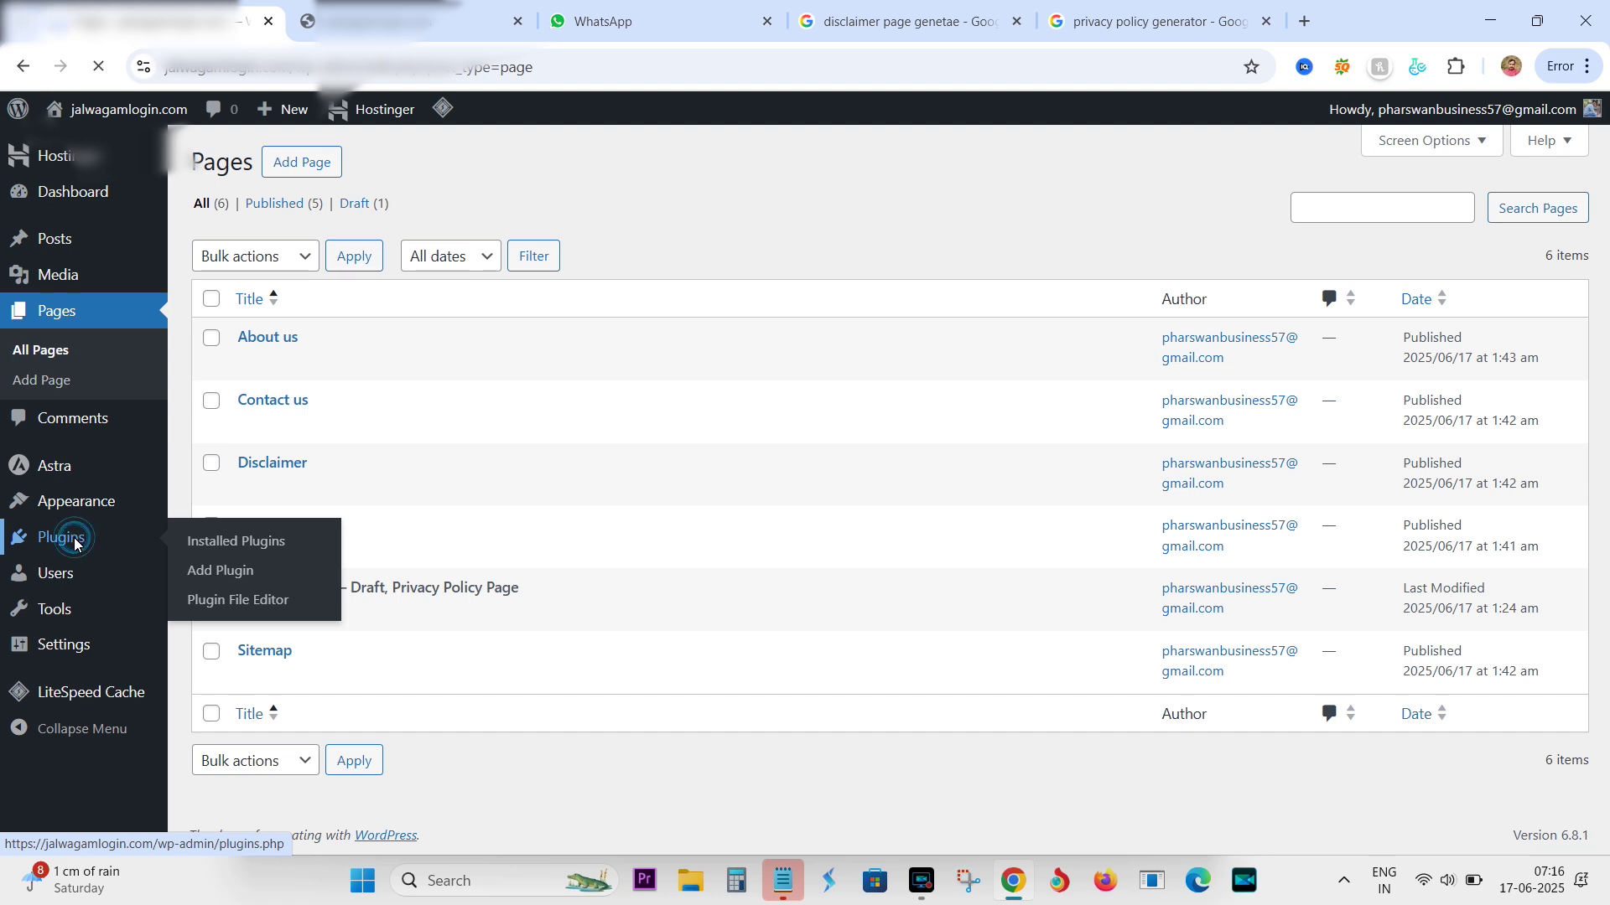
click(74, 541)
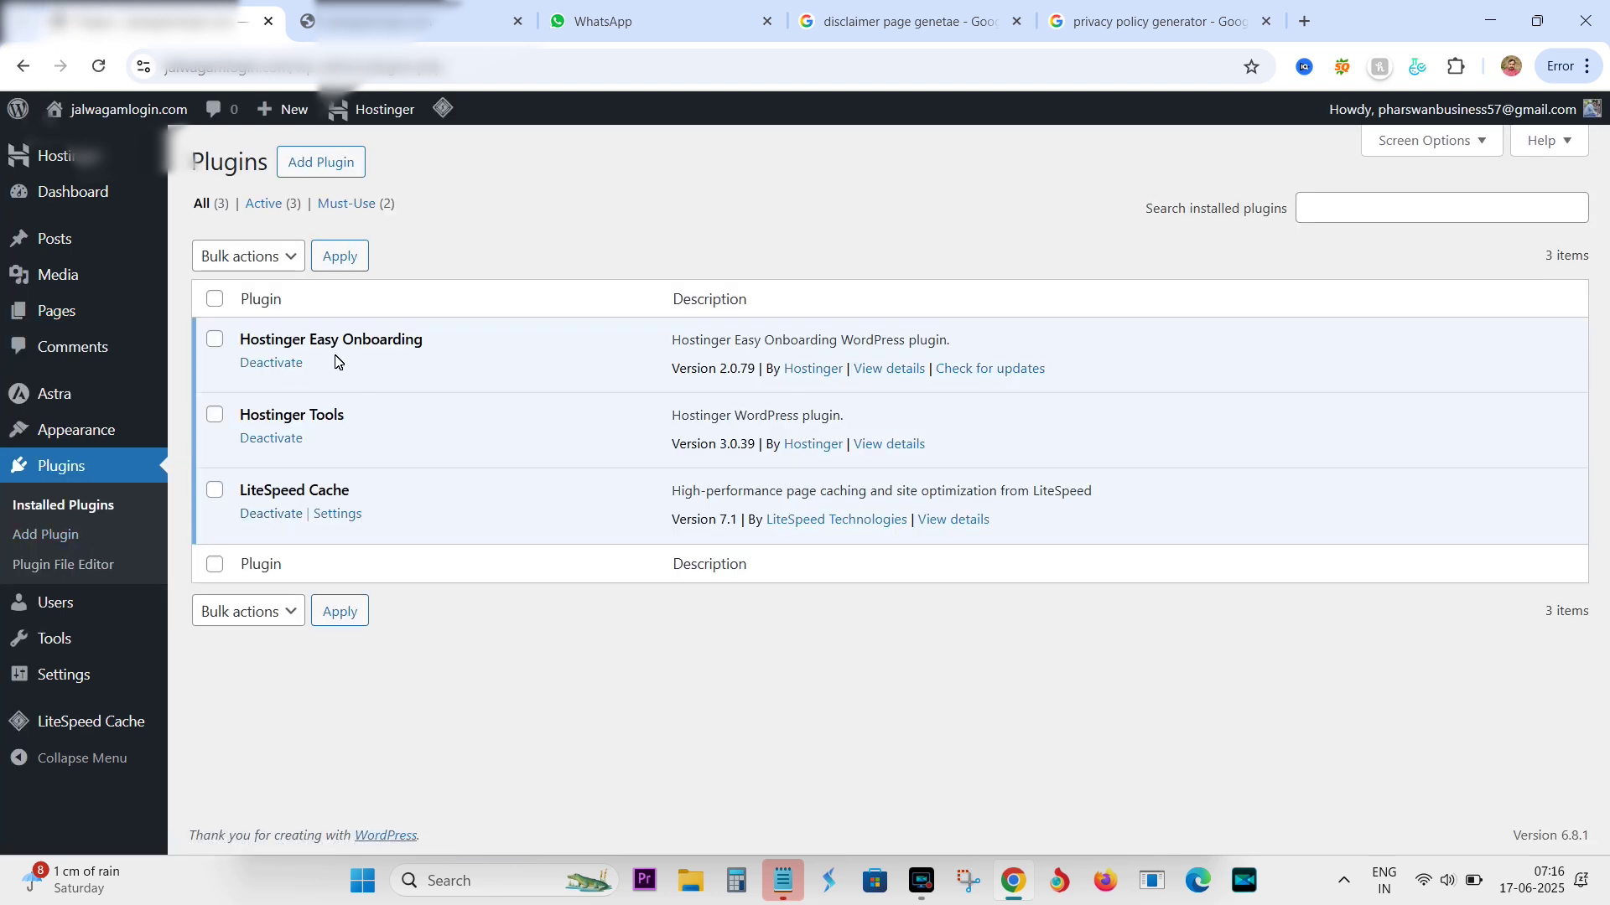
click(322, 163)
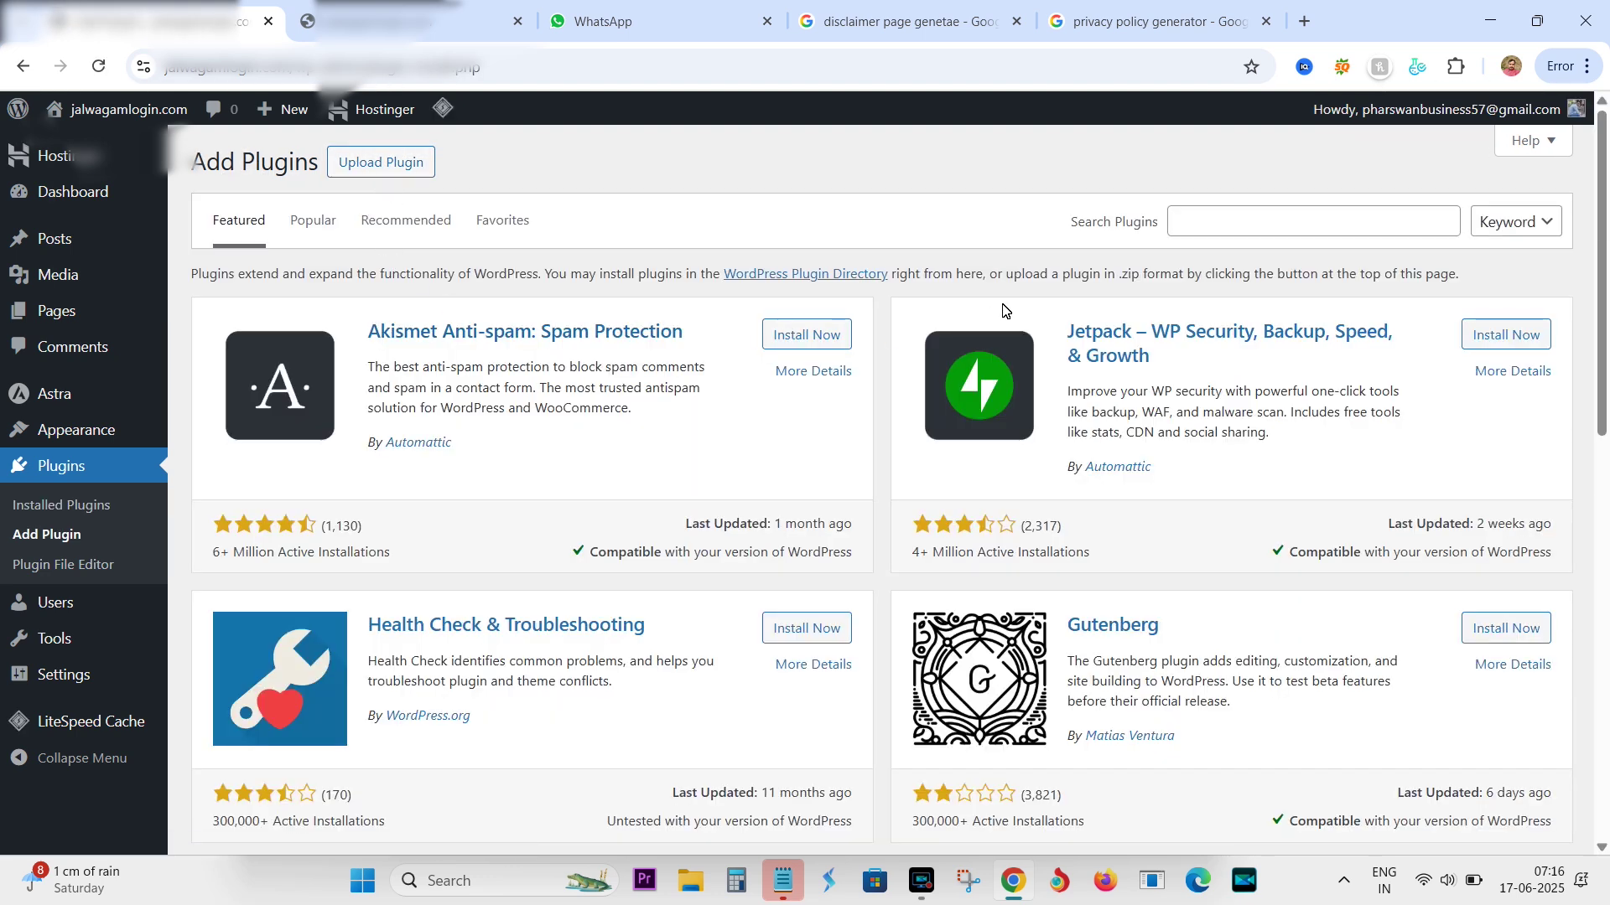
click(1335, 228)
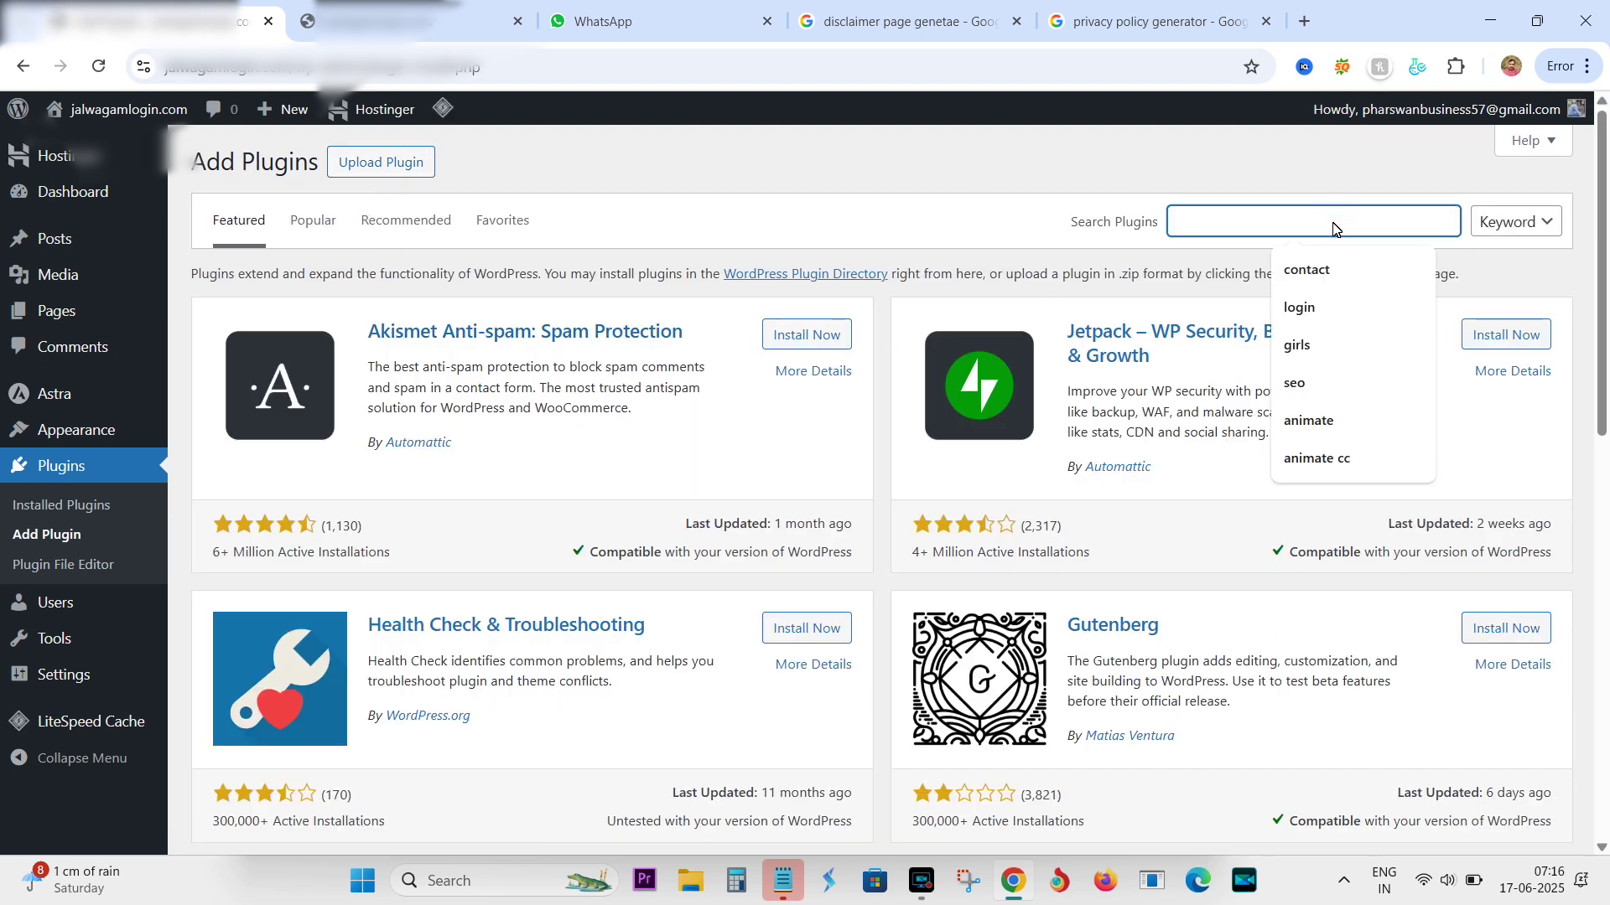
text(rank)
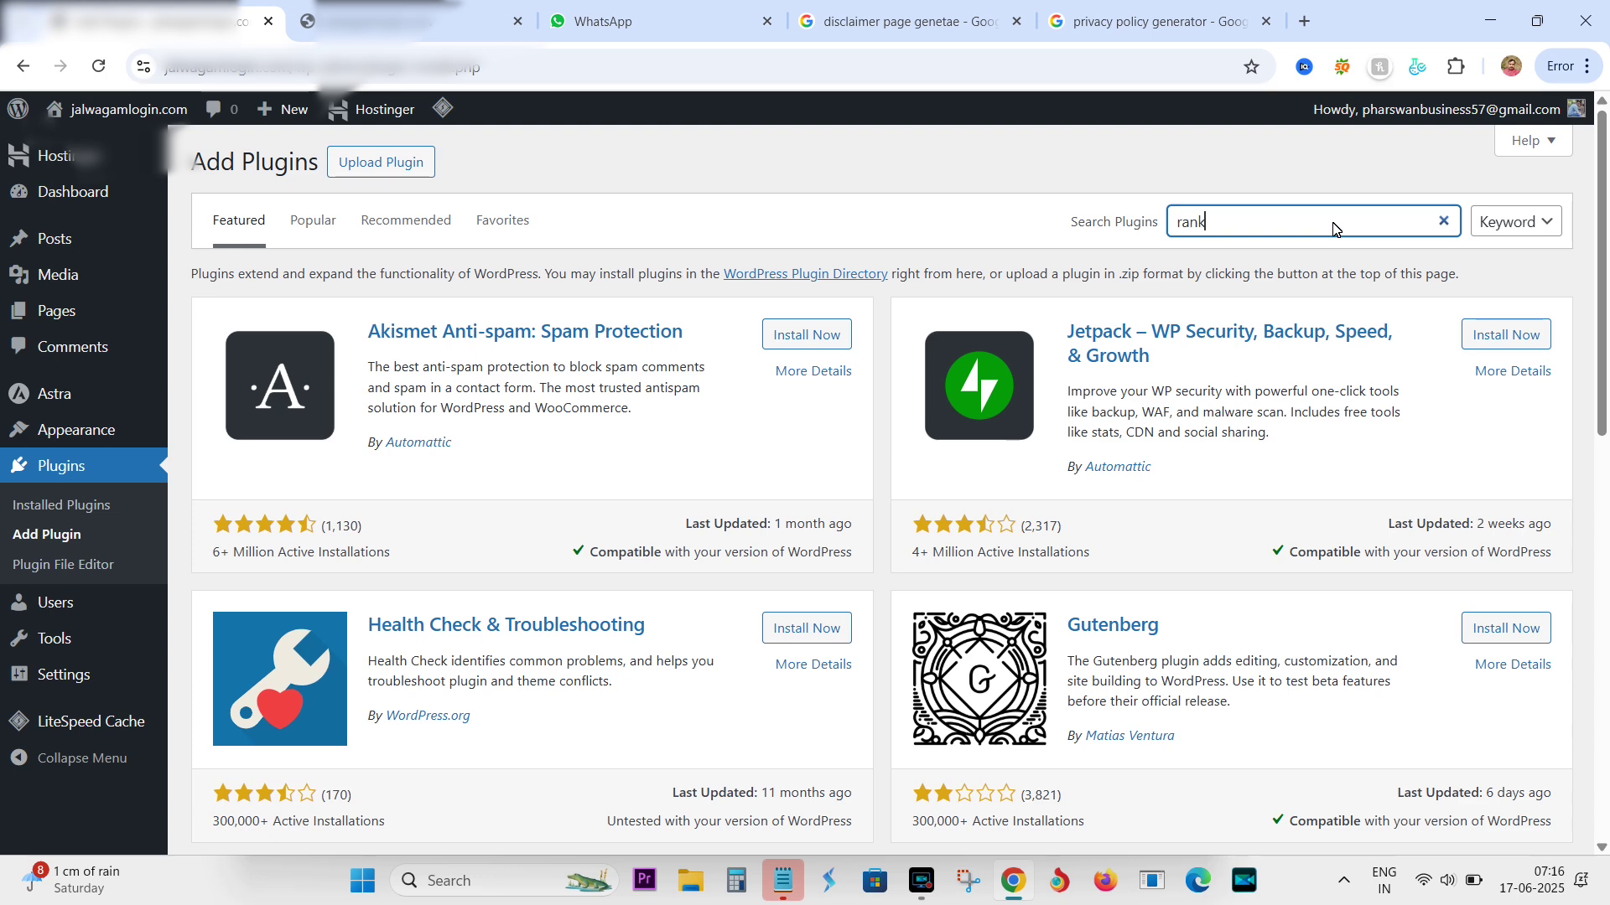
text( math)
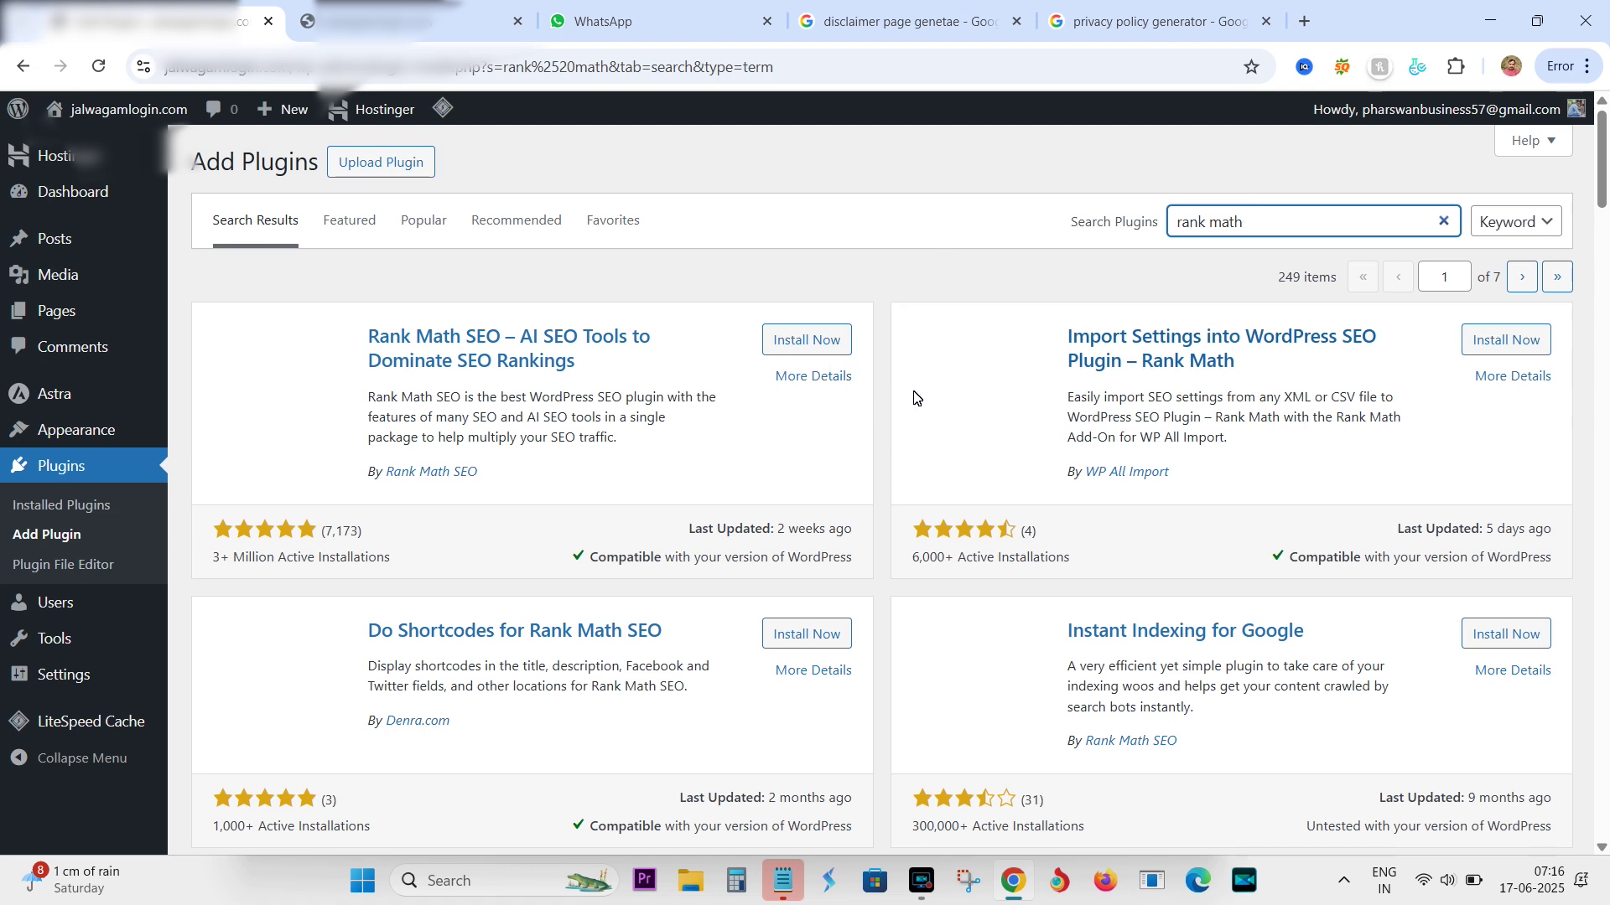
Step: Search the plugin directory for "tiny mce", look through the results and clear the search
triple_click(1283, 225)
text(tiny mce)
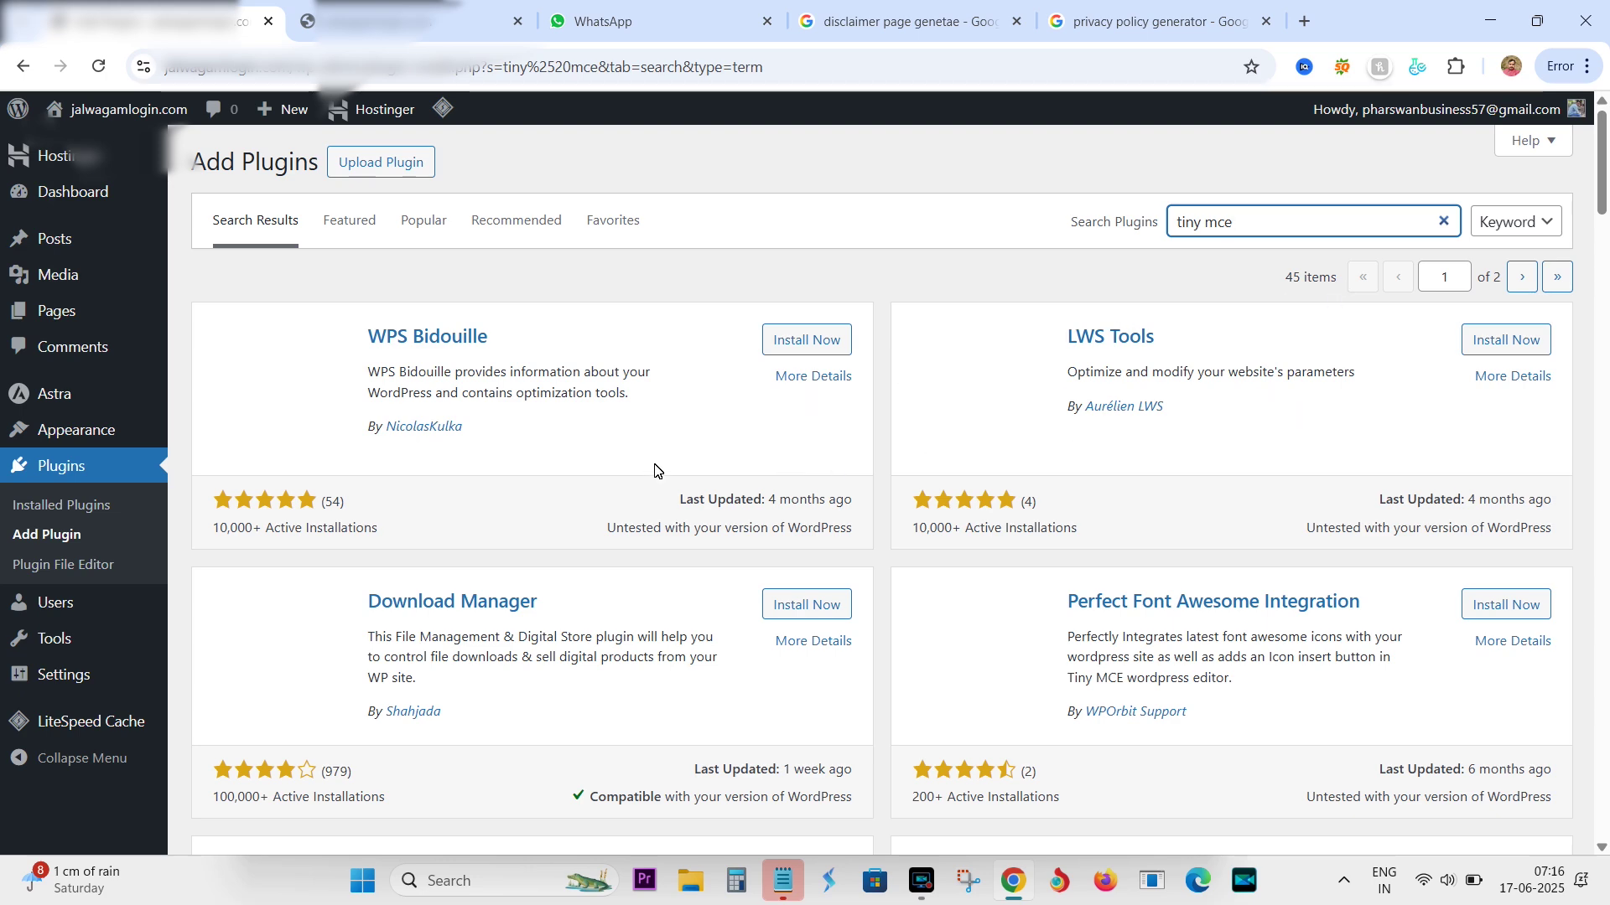
scroll(637, 494, down, 5)
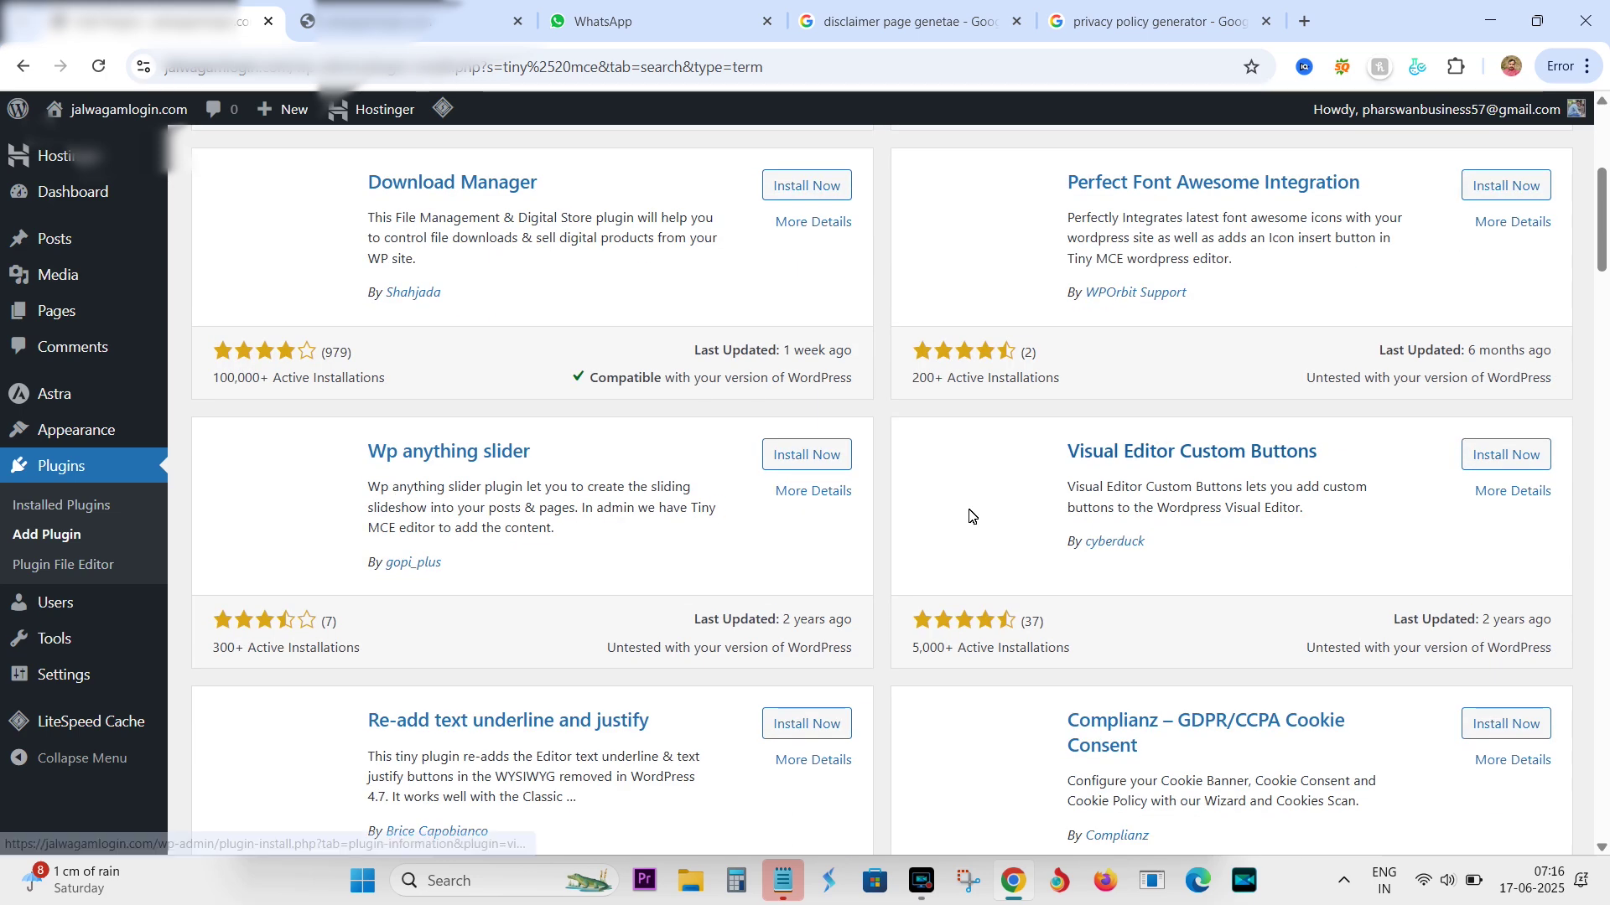
scroll(715, 527, down, 6)
scroll(715, 527, down, 4)
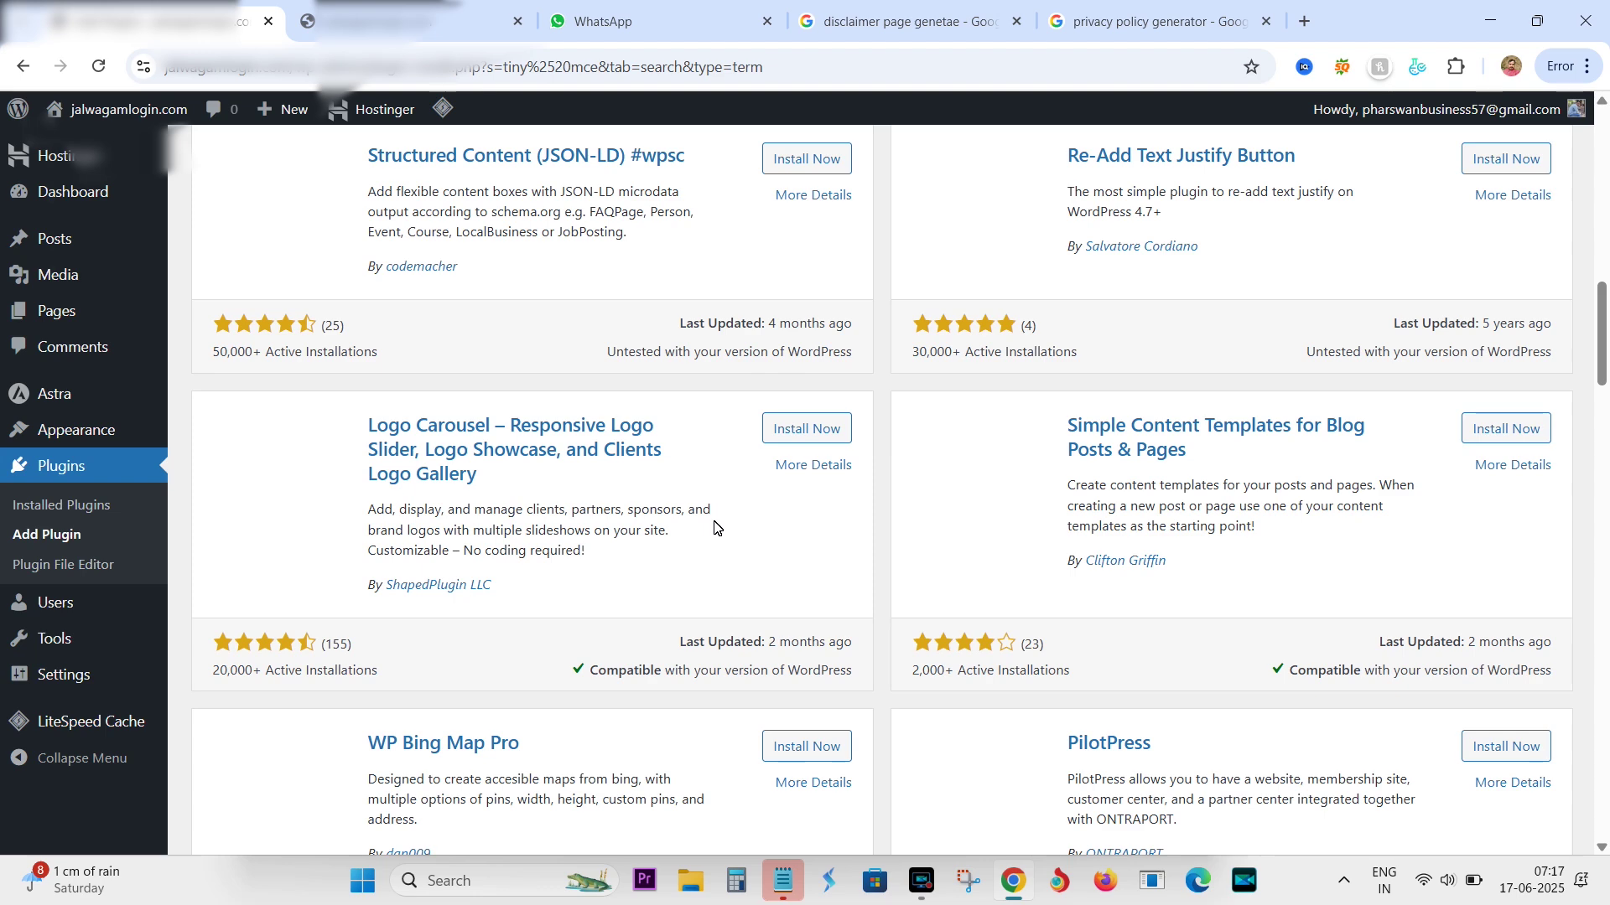
scroll(716, 526, down, 5)
scroll(719, 520, up, 18)
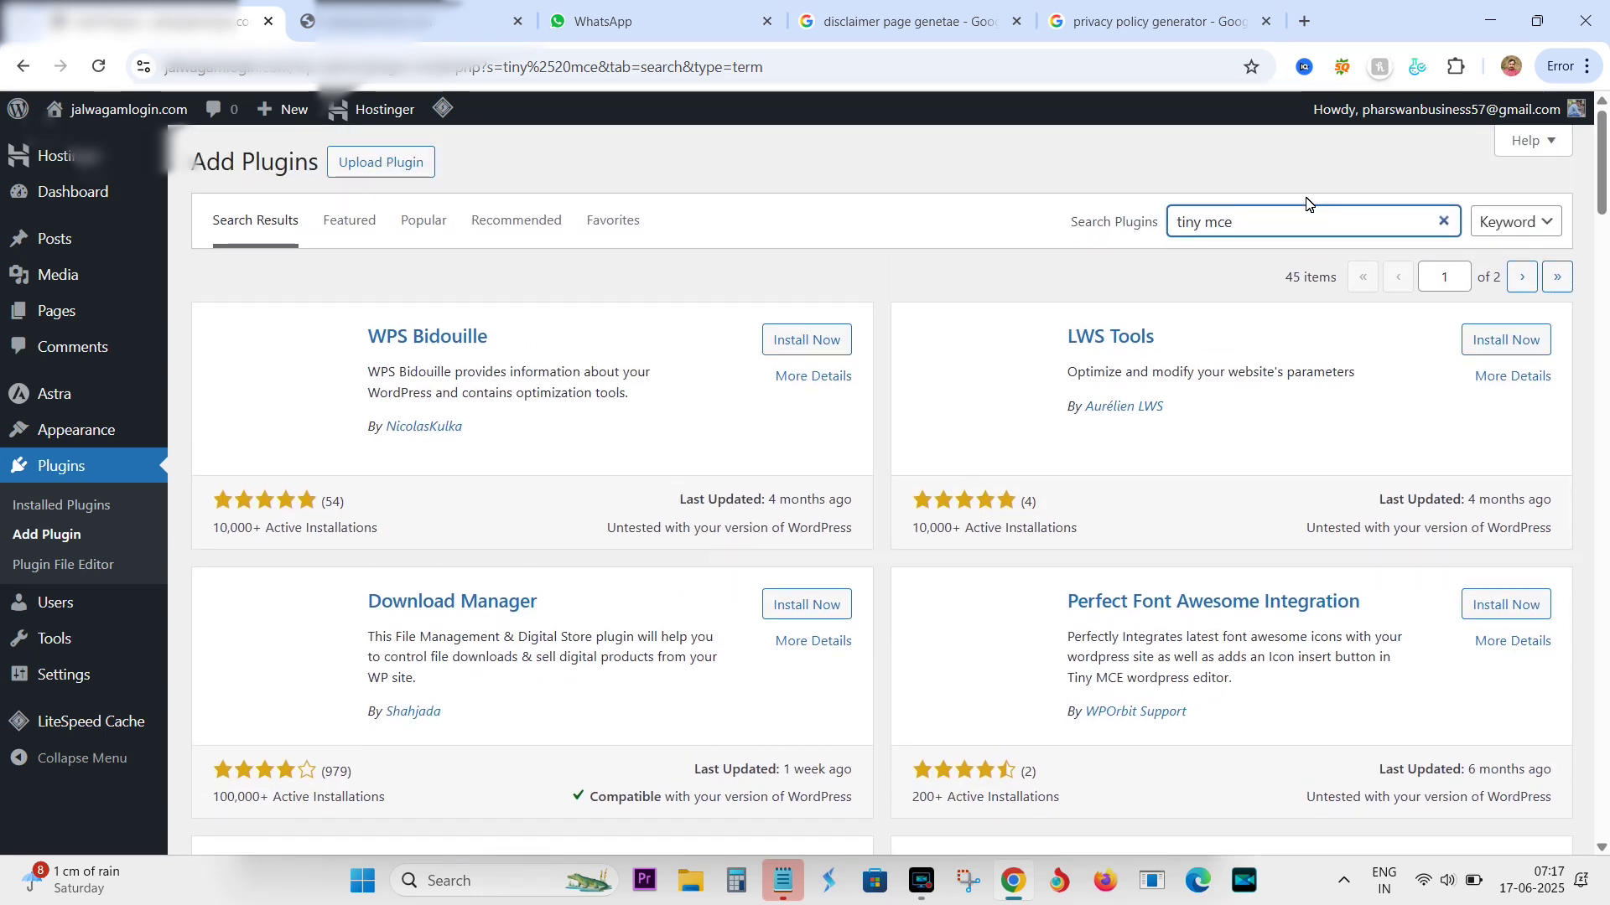
triple_click(1312, 222)
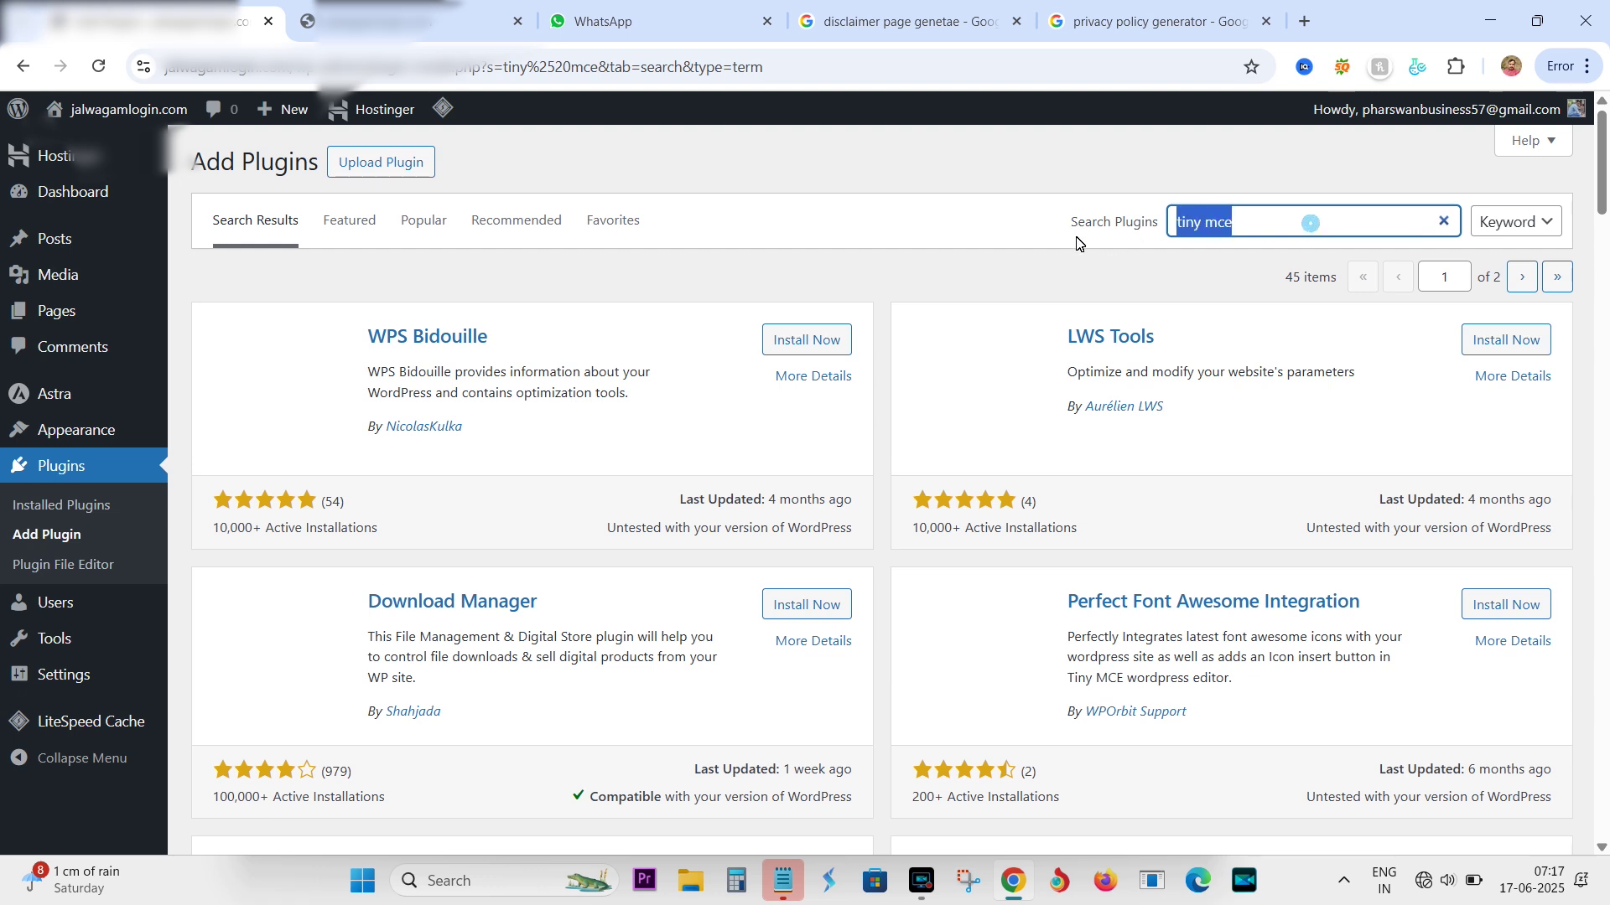
key(BackSpace)
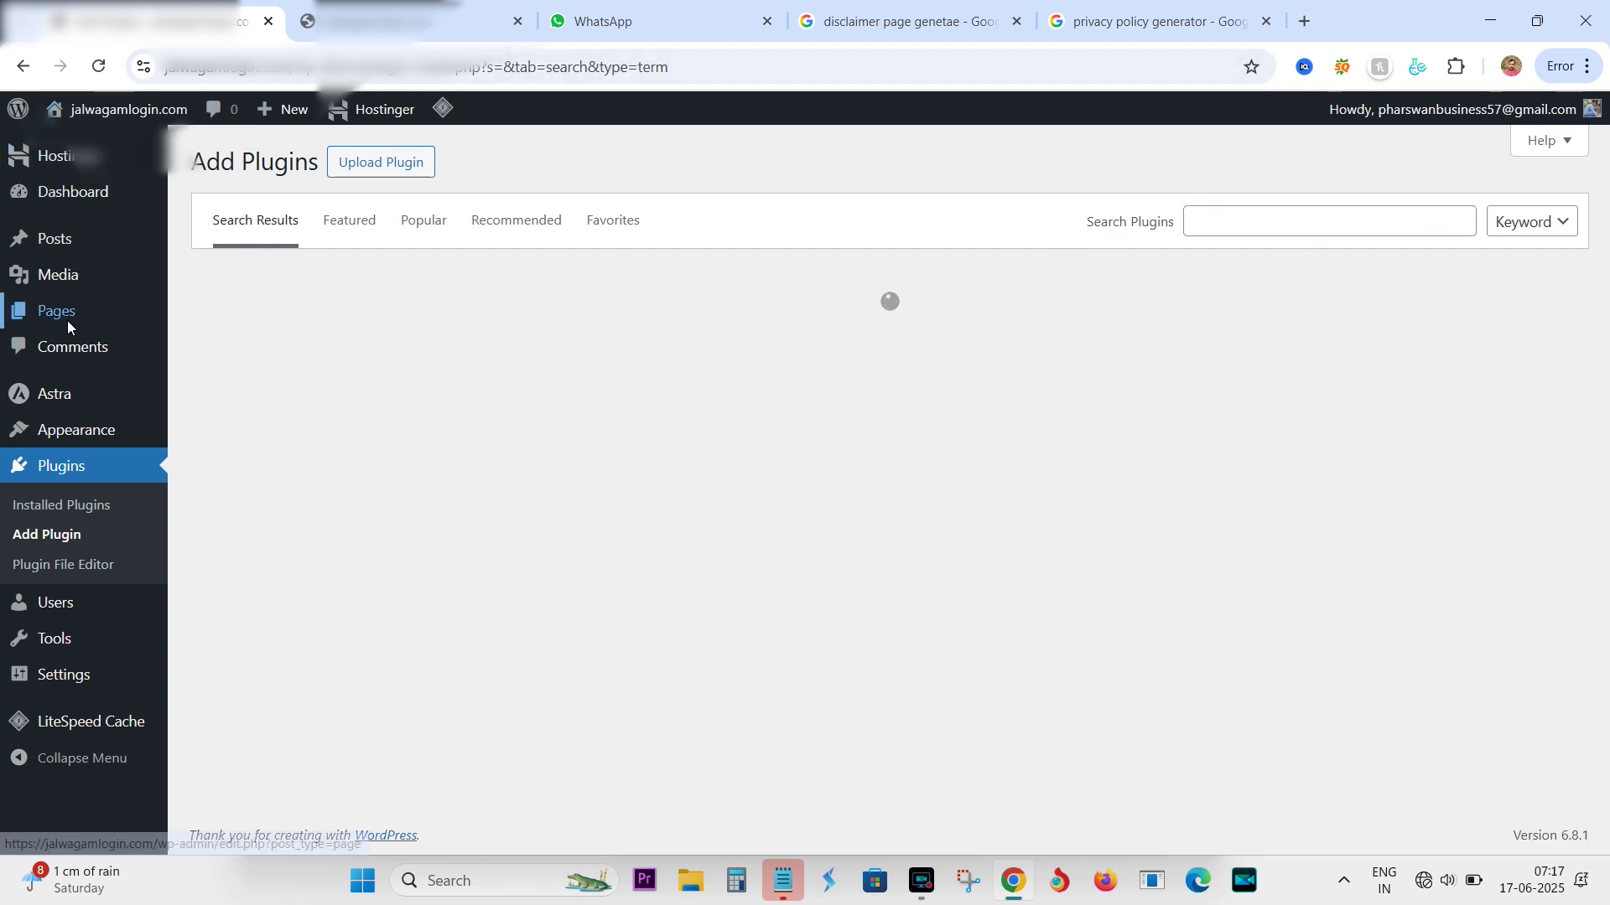
mouse_move(67, 376)
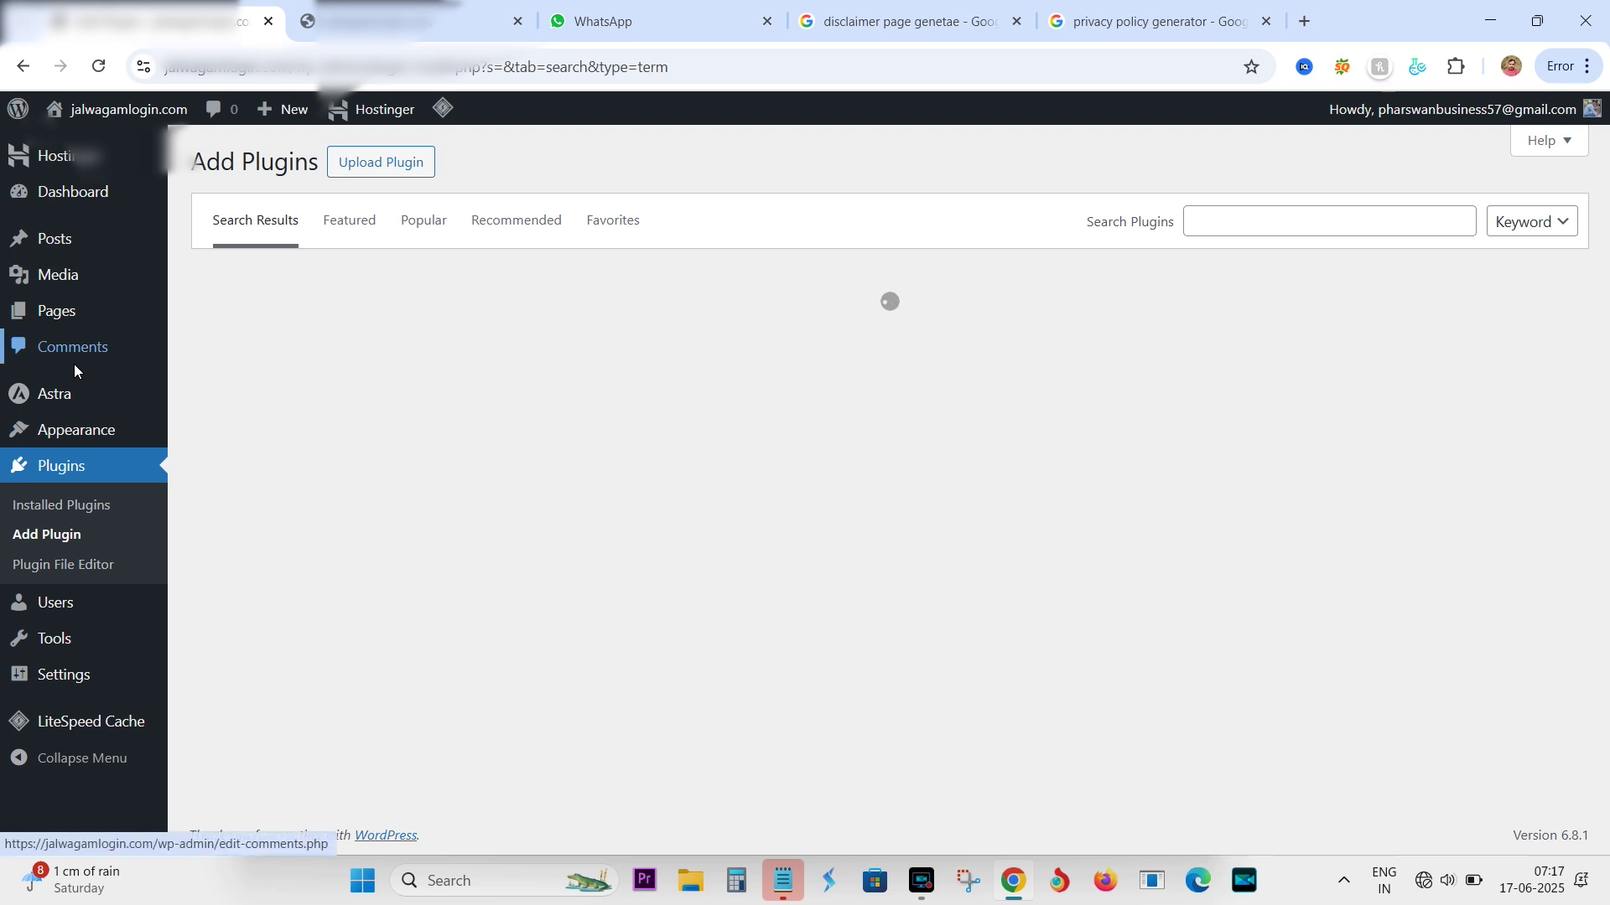
click(1301, 18)
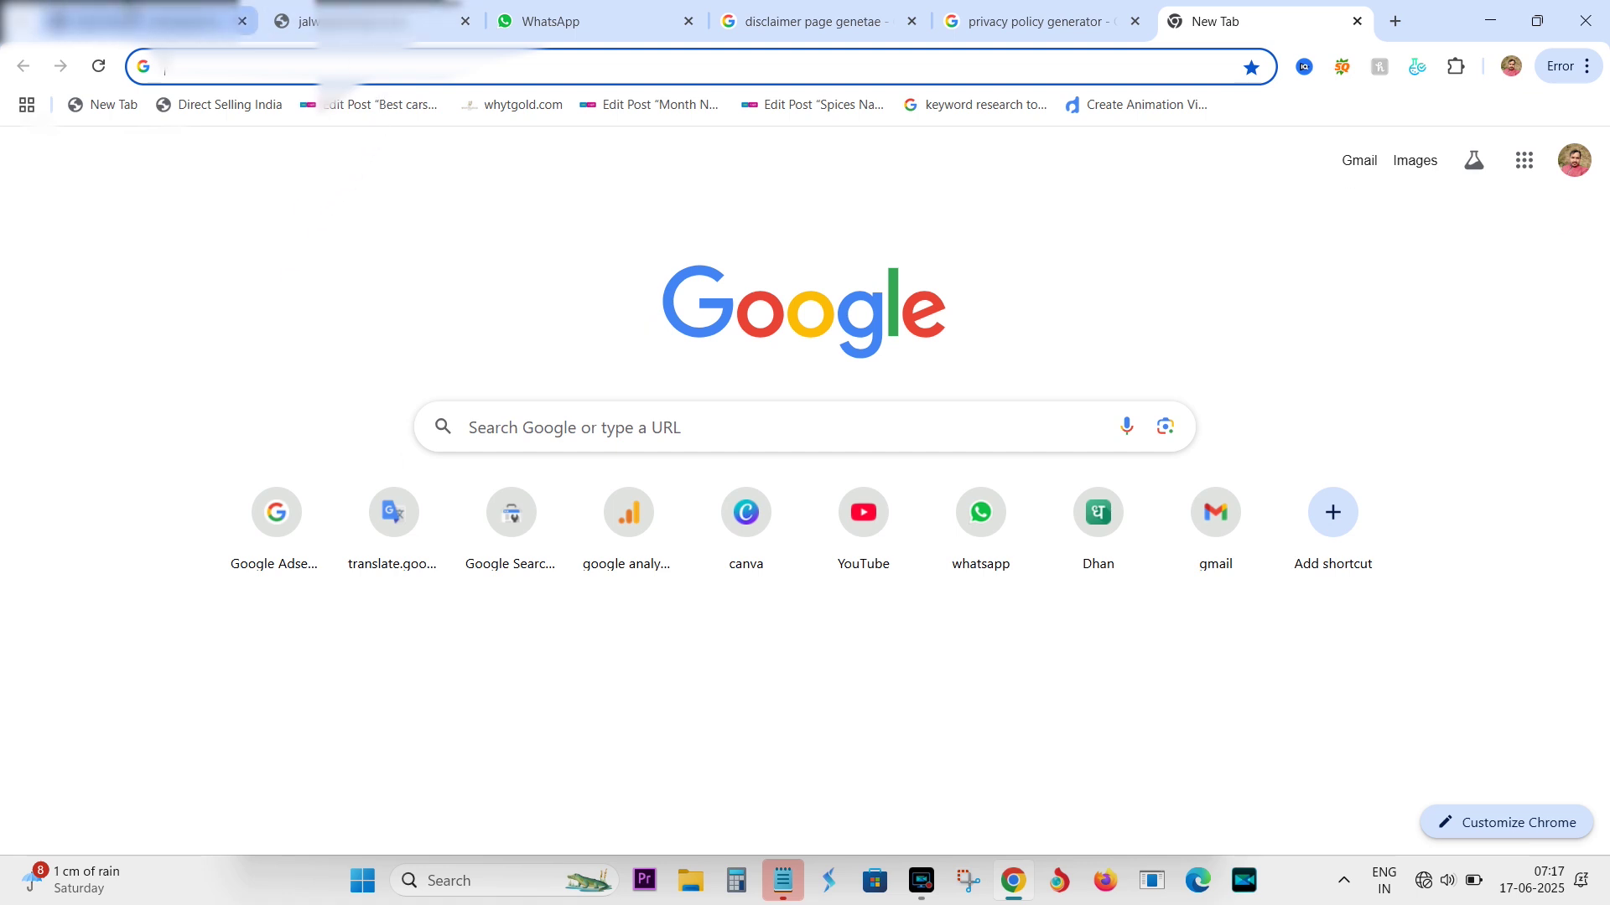
click(375, 20)
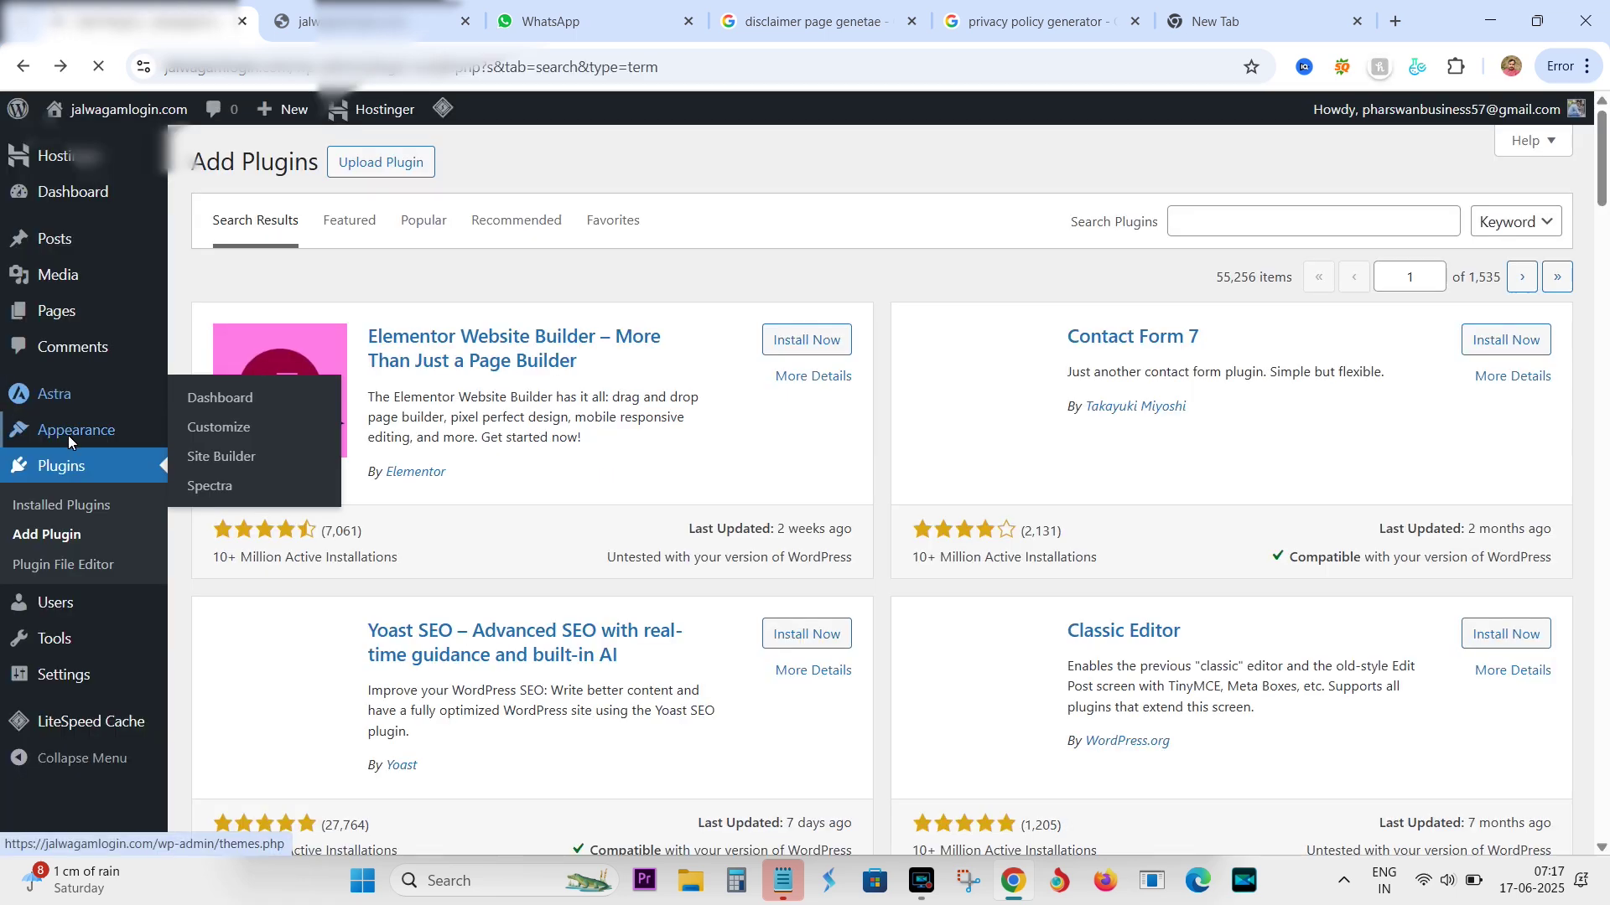
Step: Open the Astra theme's header.php in the Theme File Editor, acknowledging the warning about direct theme edits
mouse_move(73, 431)
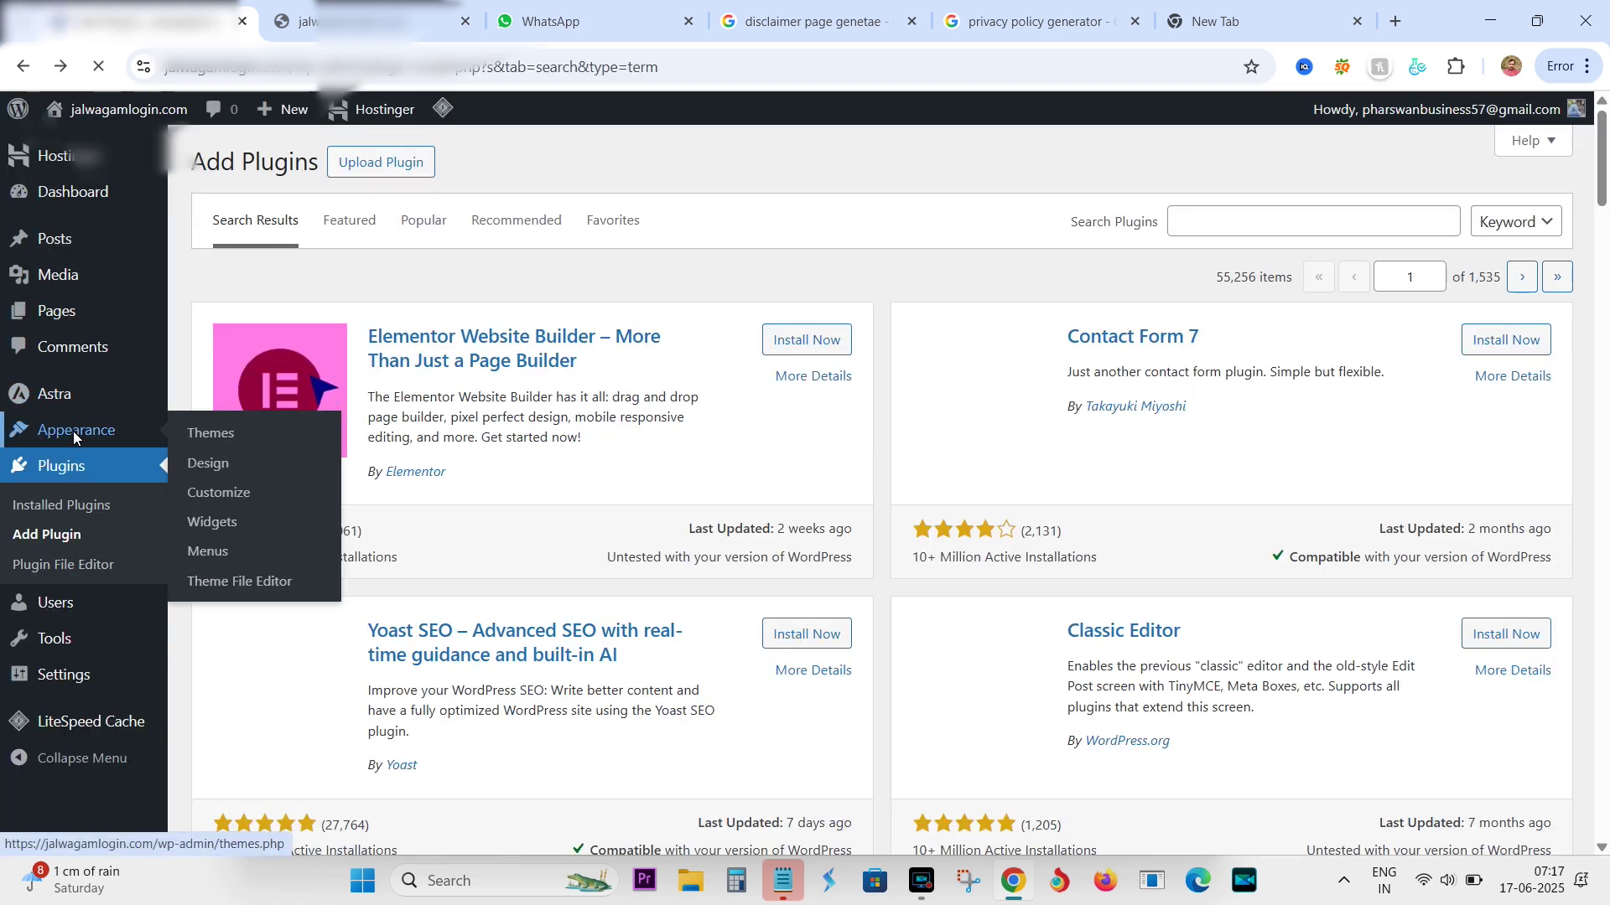
click(228, 577)
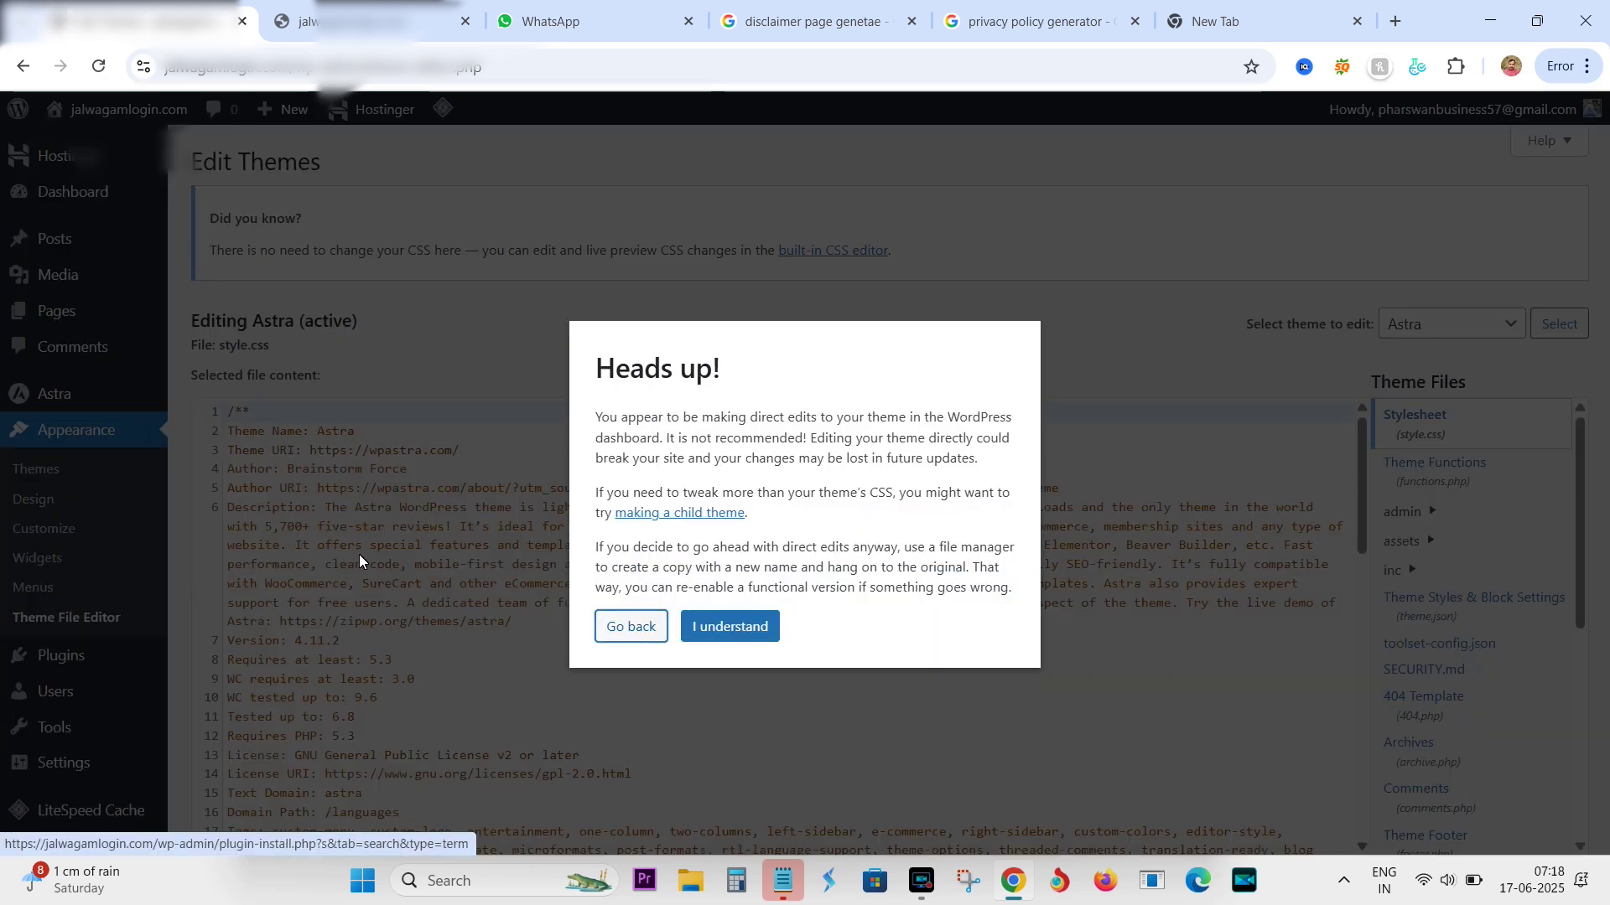
click(718, 629)
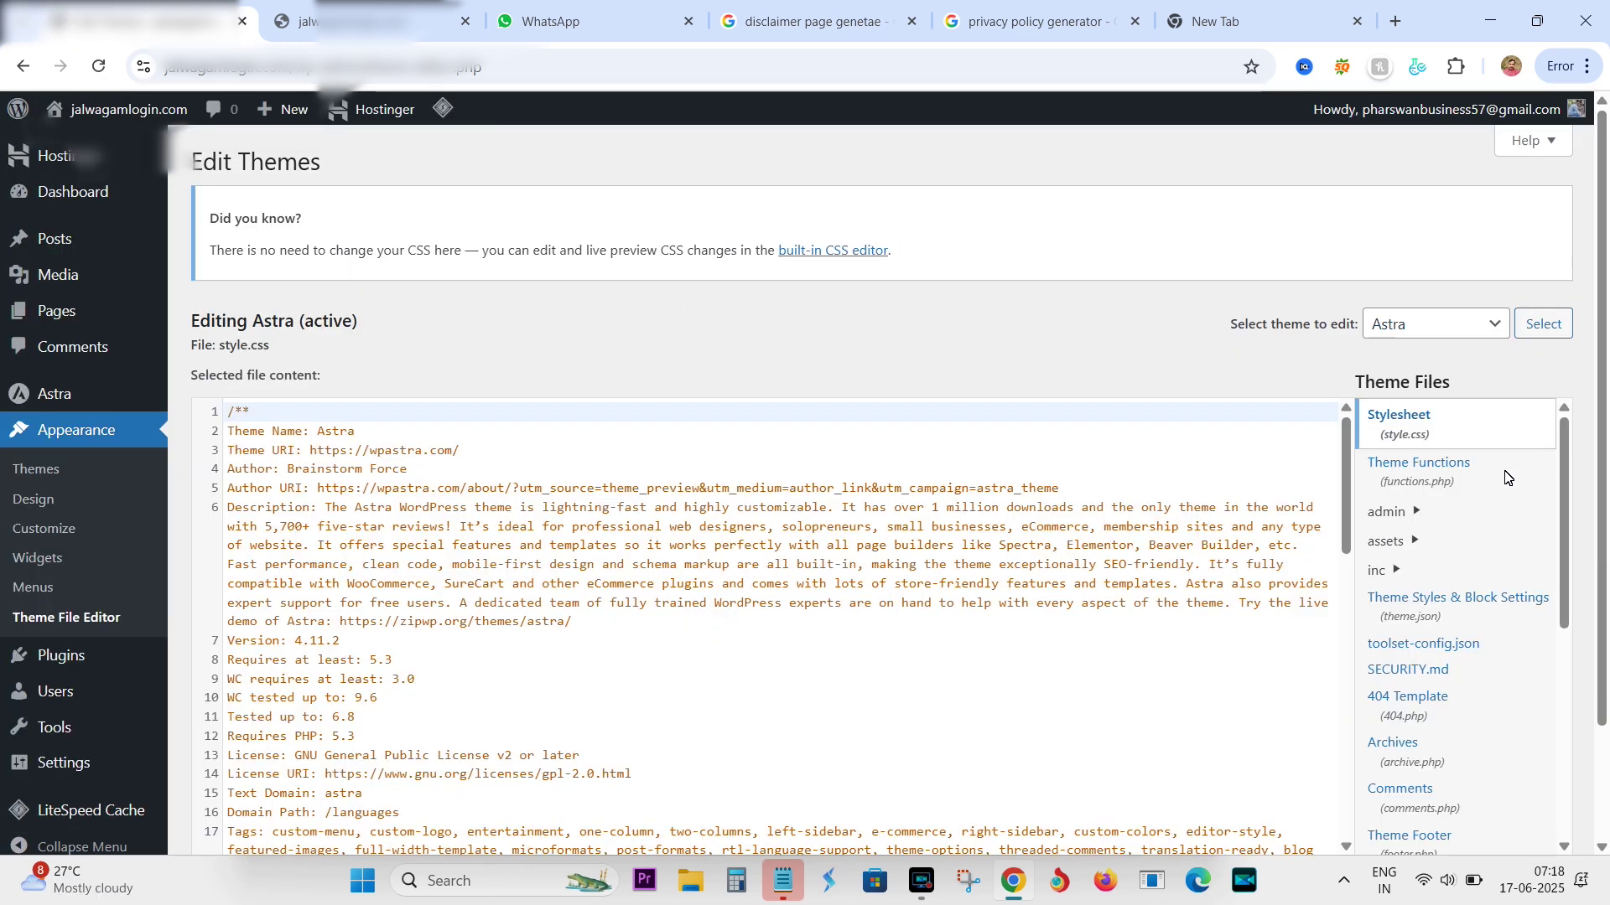
scroll(1434, 587, down, 4)
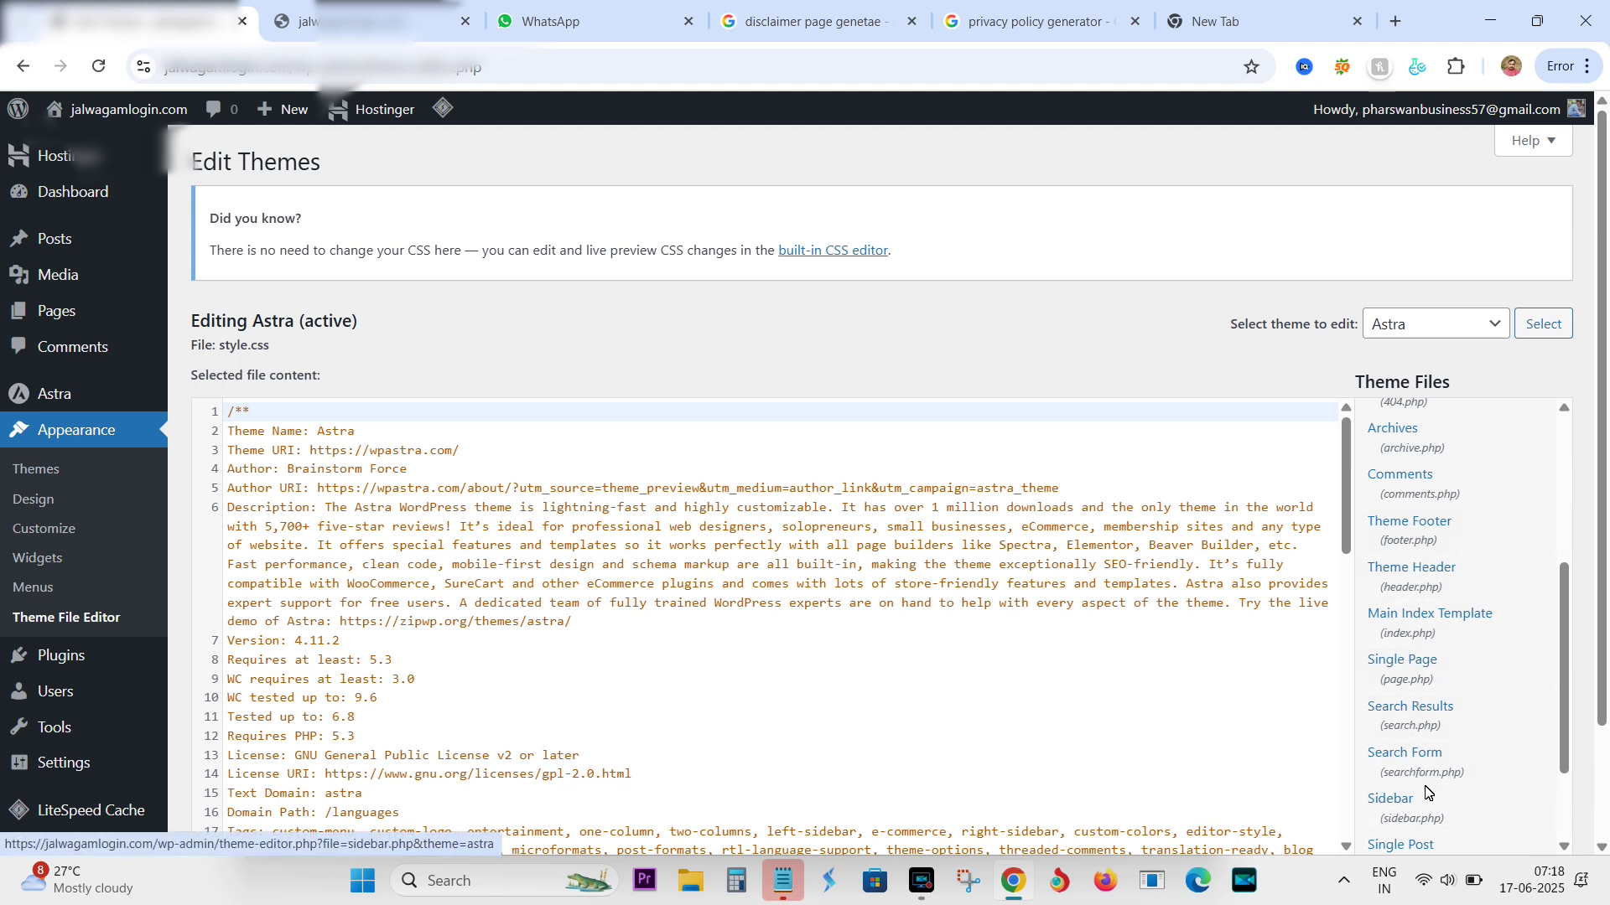
scroll(1425, 713, up, 3)
scroll(1421, 658, down, 4)
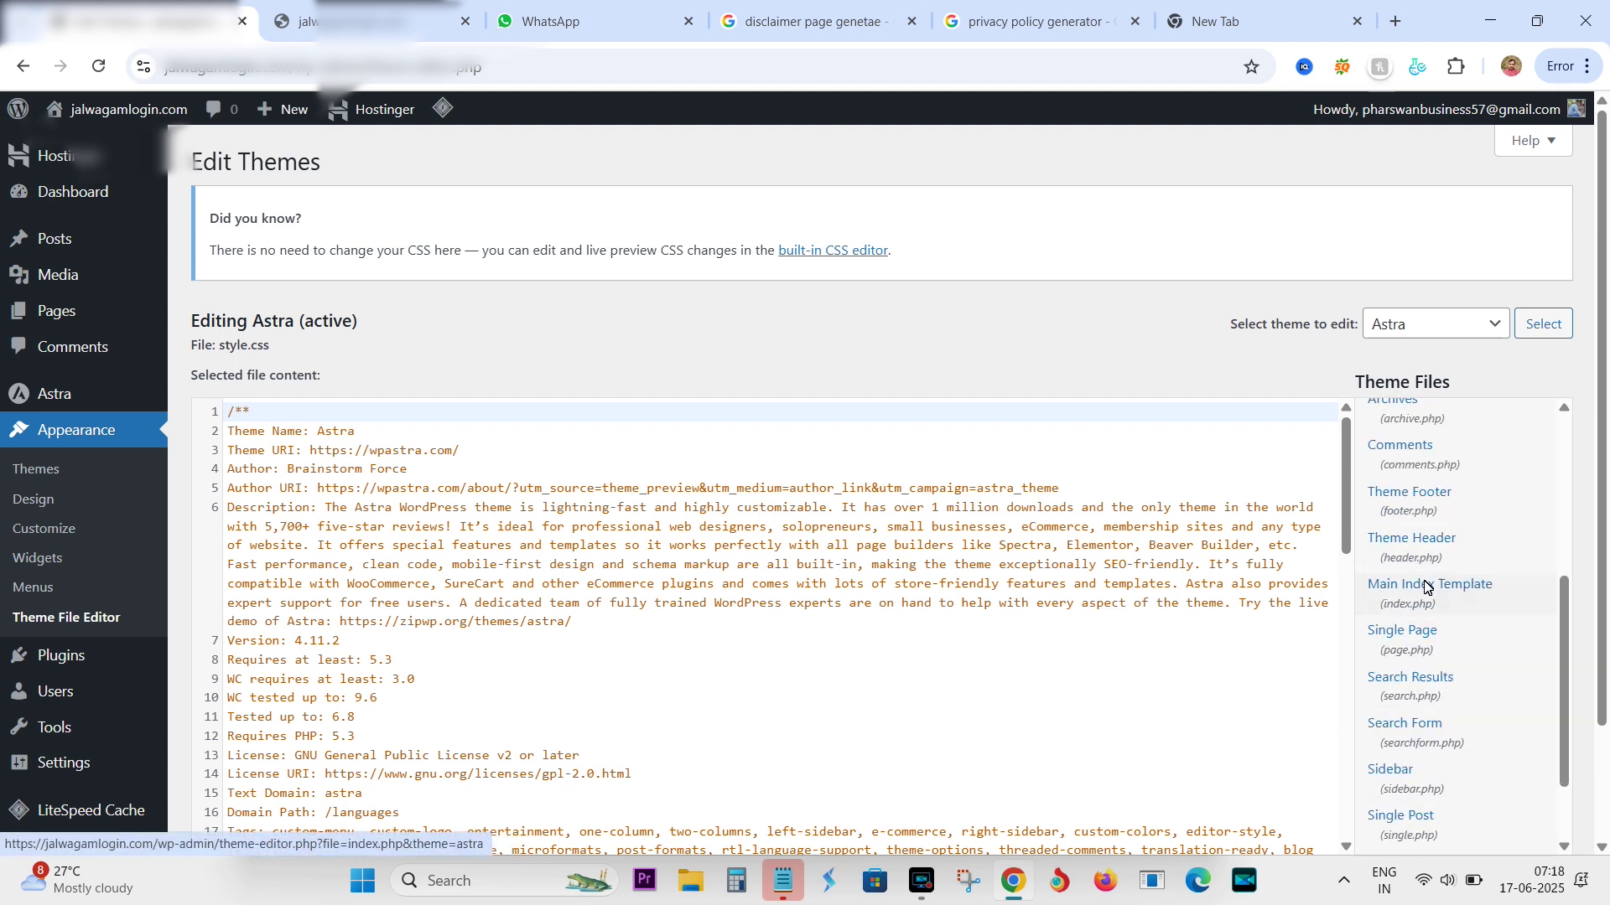
click(1392, 544)
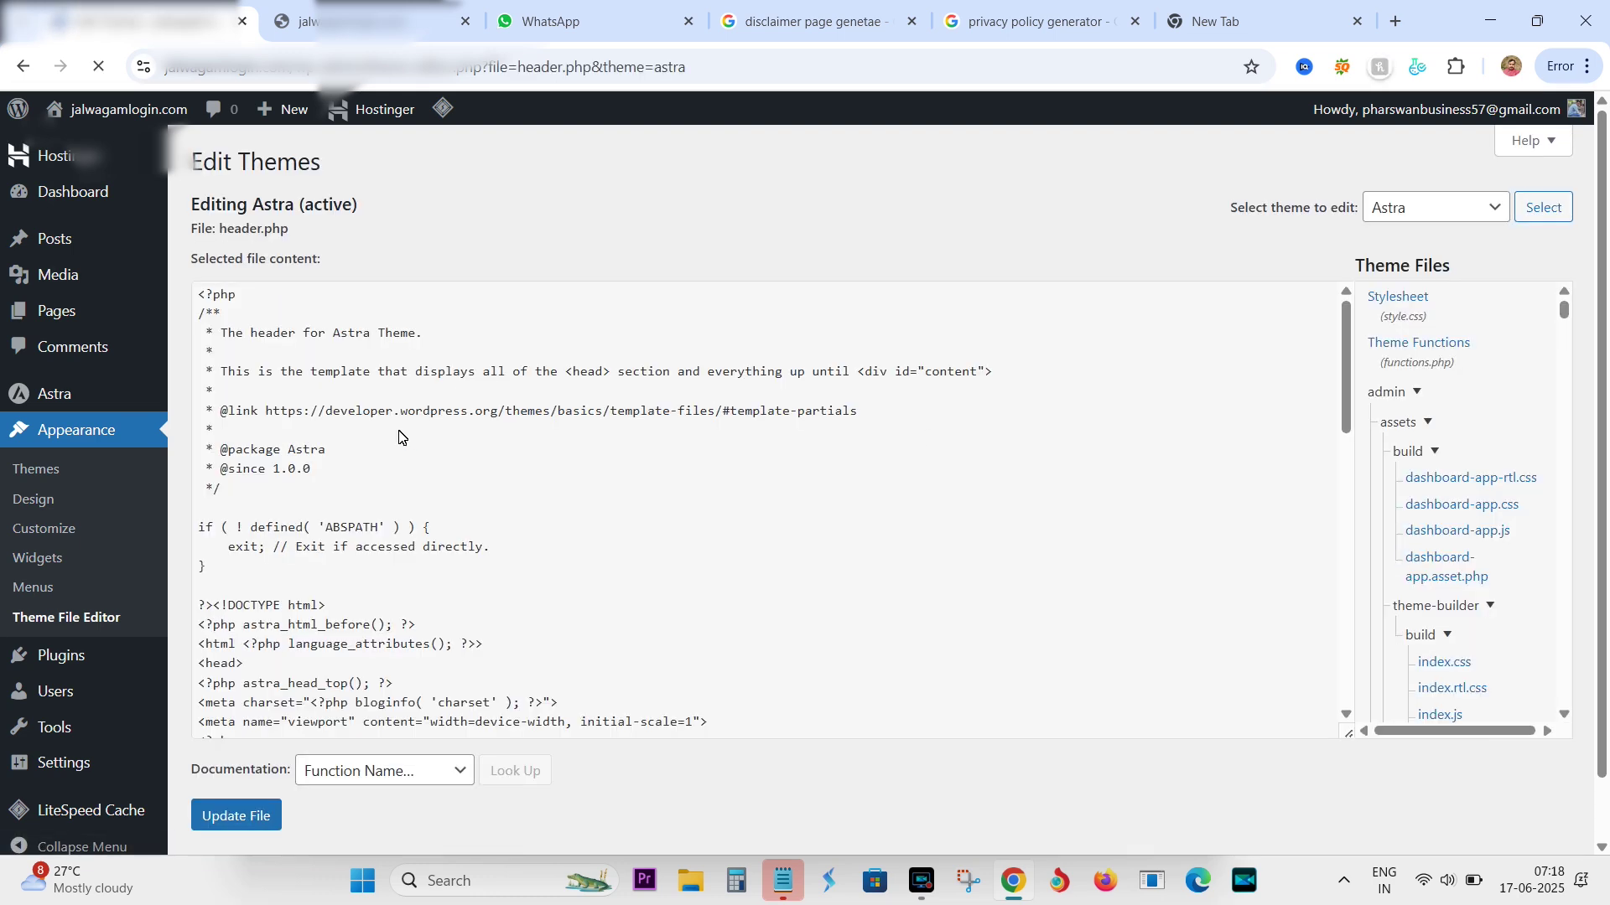
Step: Insert two blank lines directly below the opening <head> tag in header.php and update the file
scroll(308, 536, down, 3)
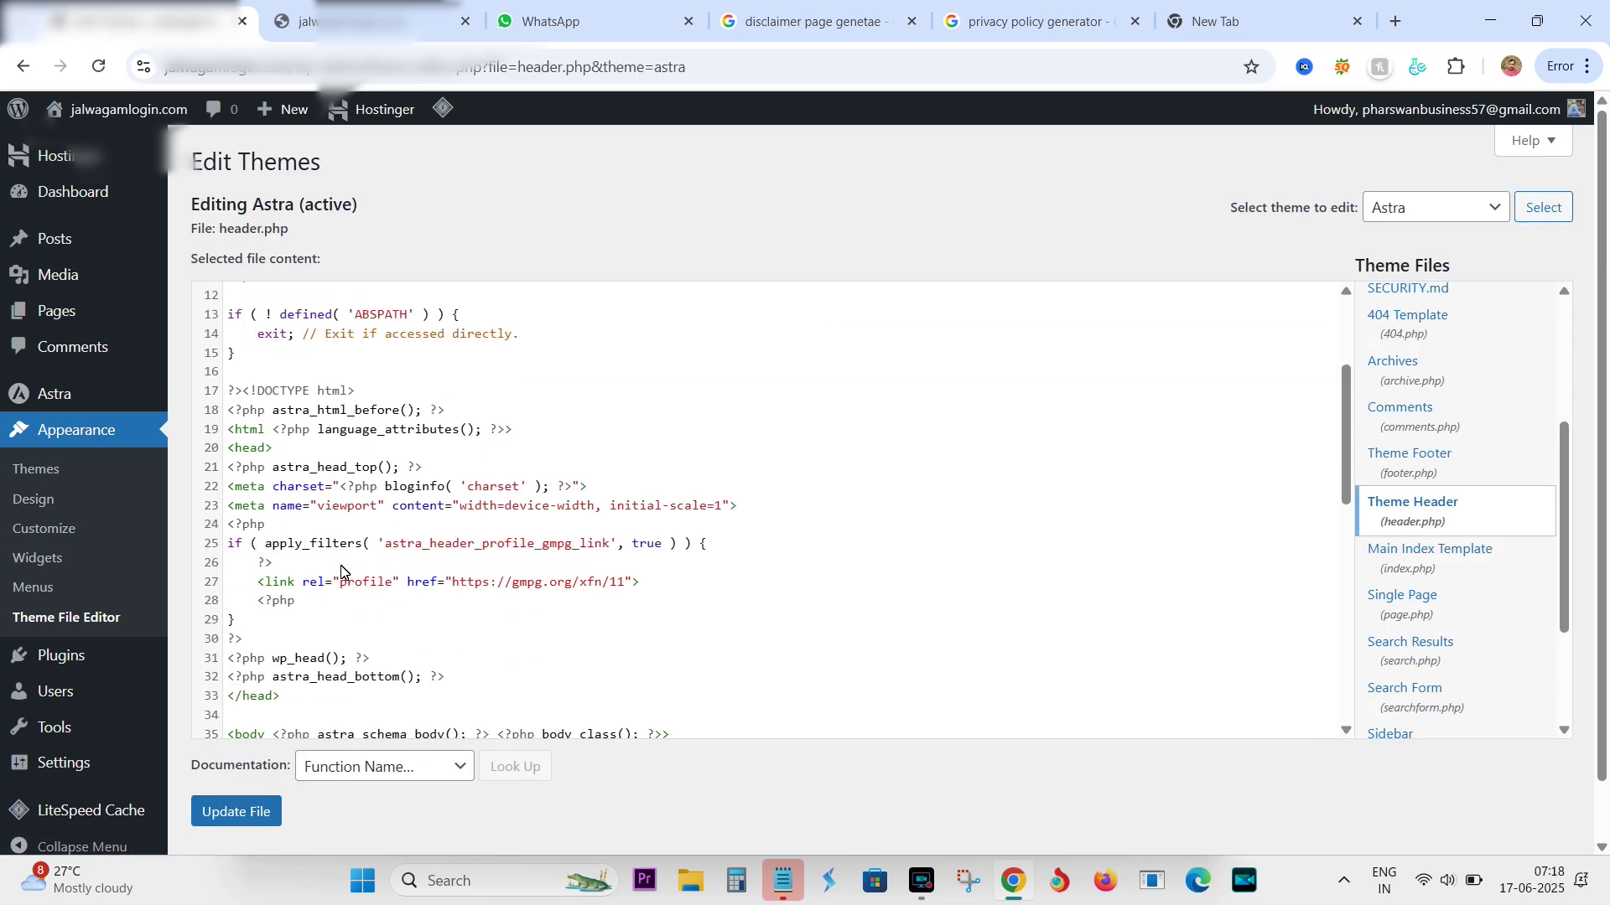
scroll(331, 610, up, 3)
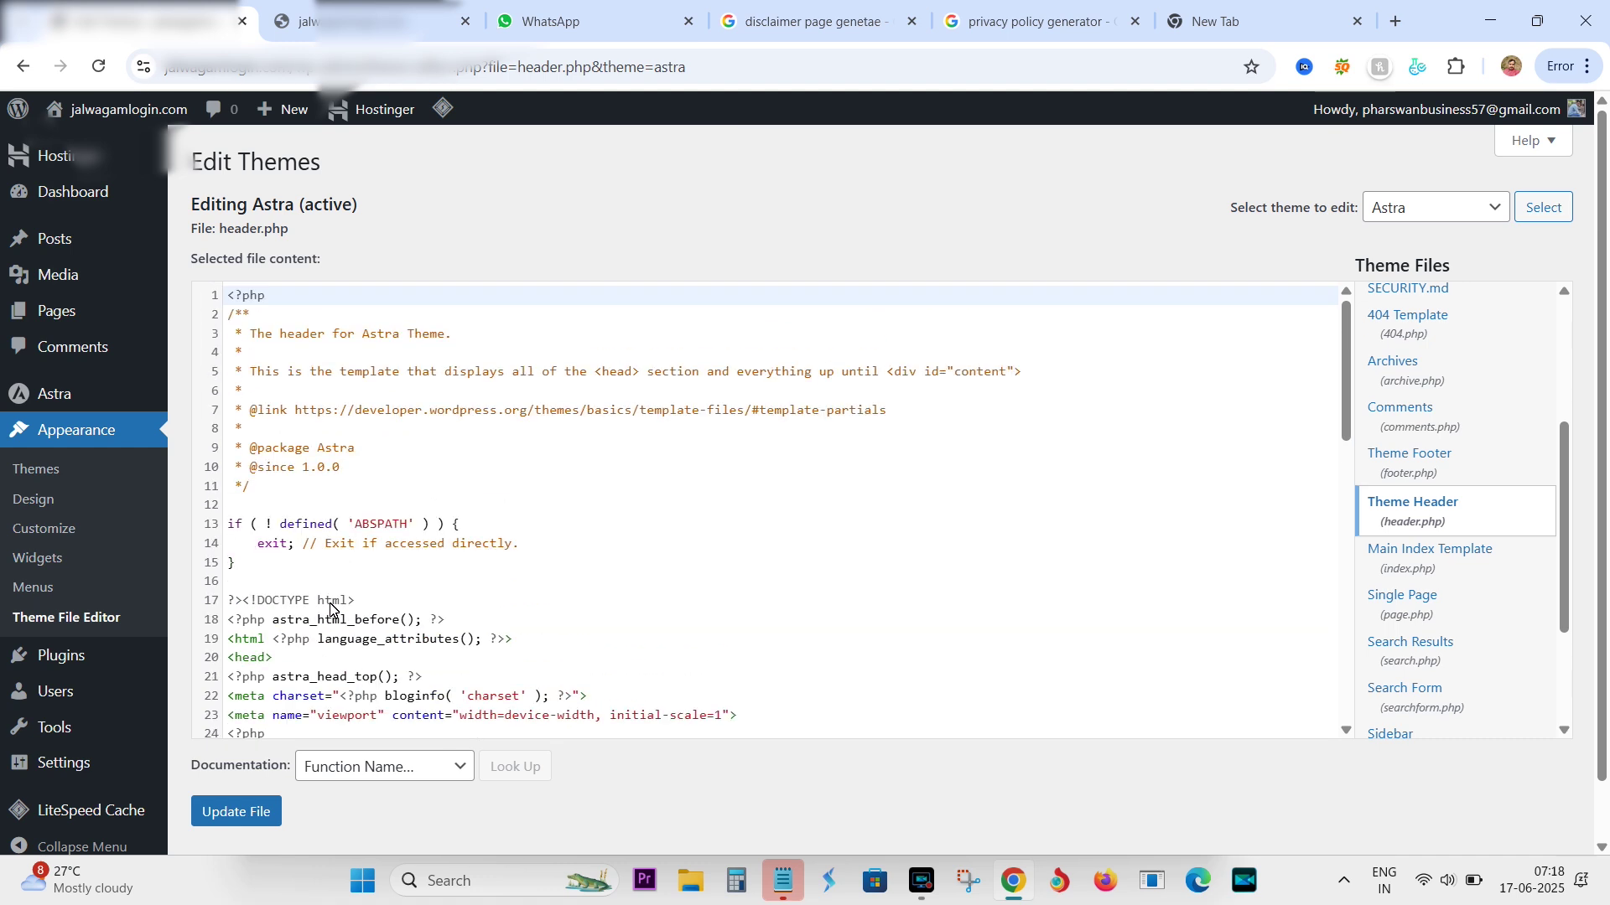
scroll(332, 605, down, 3)
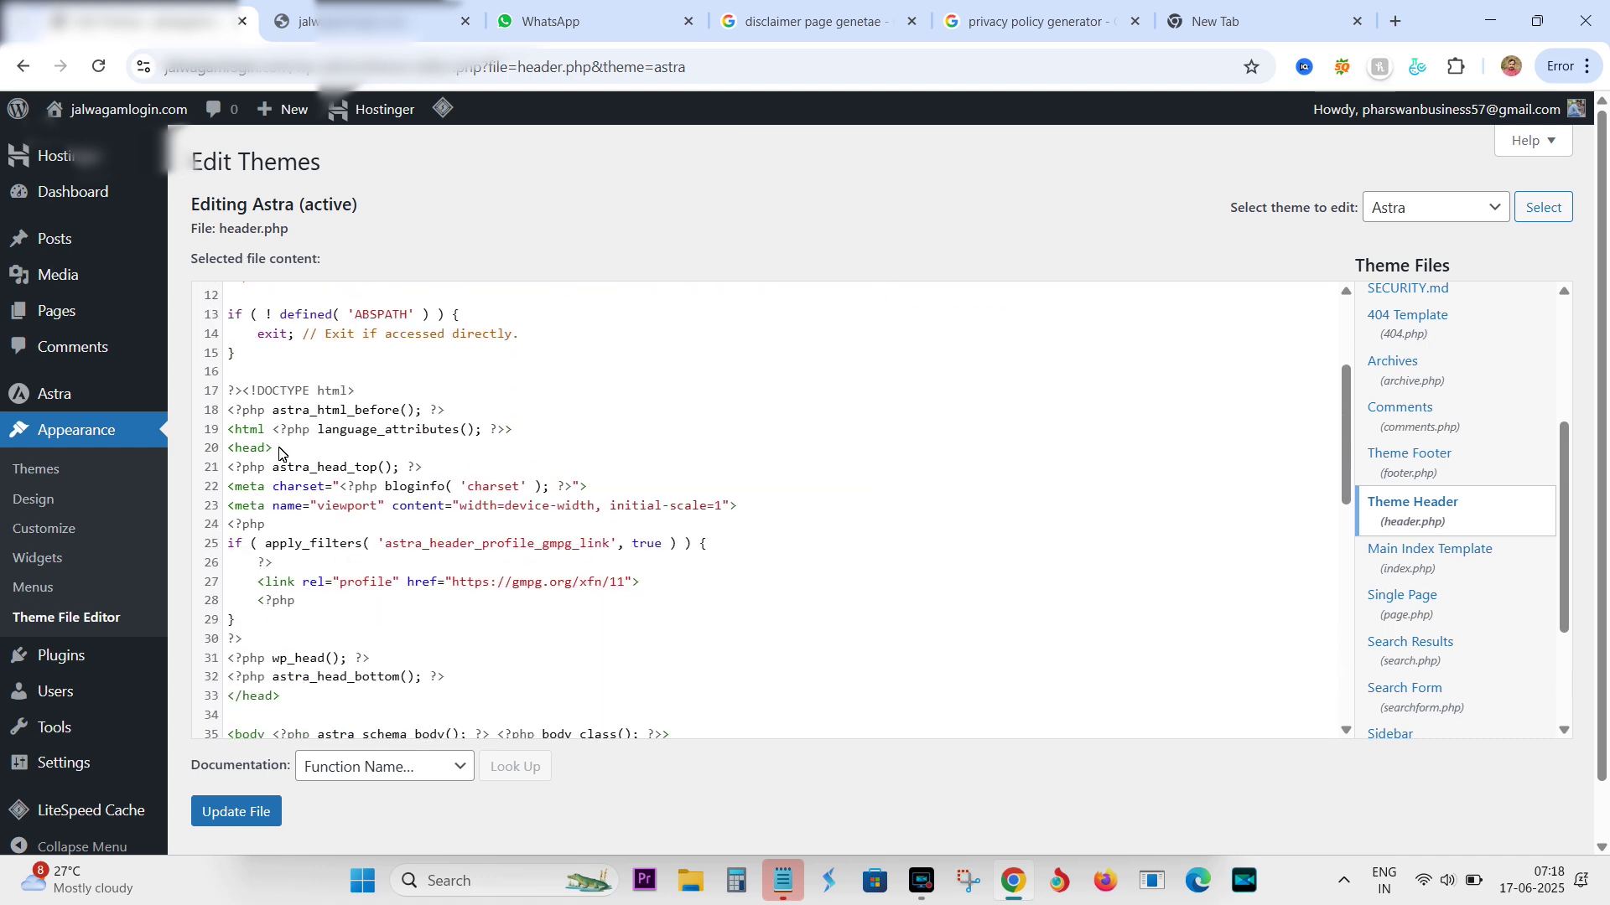
click(279, 452)
key(Return)
key(Return)
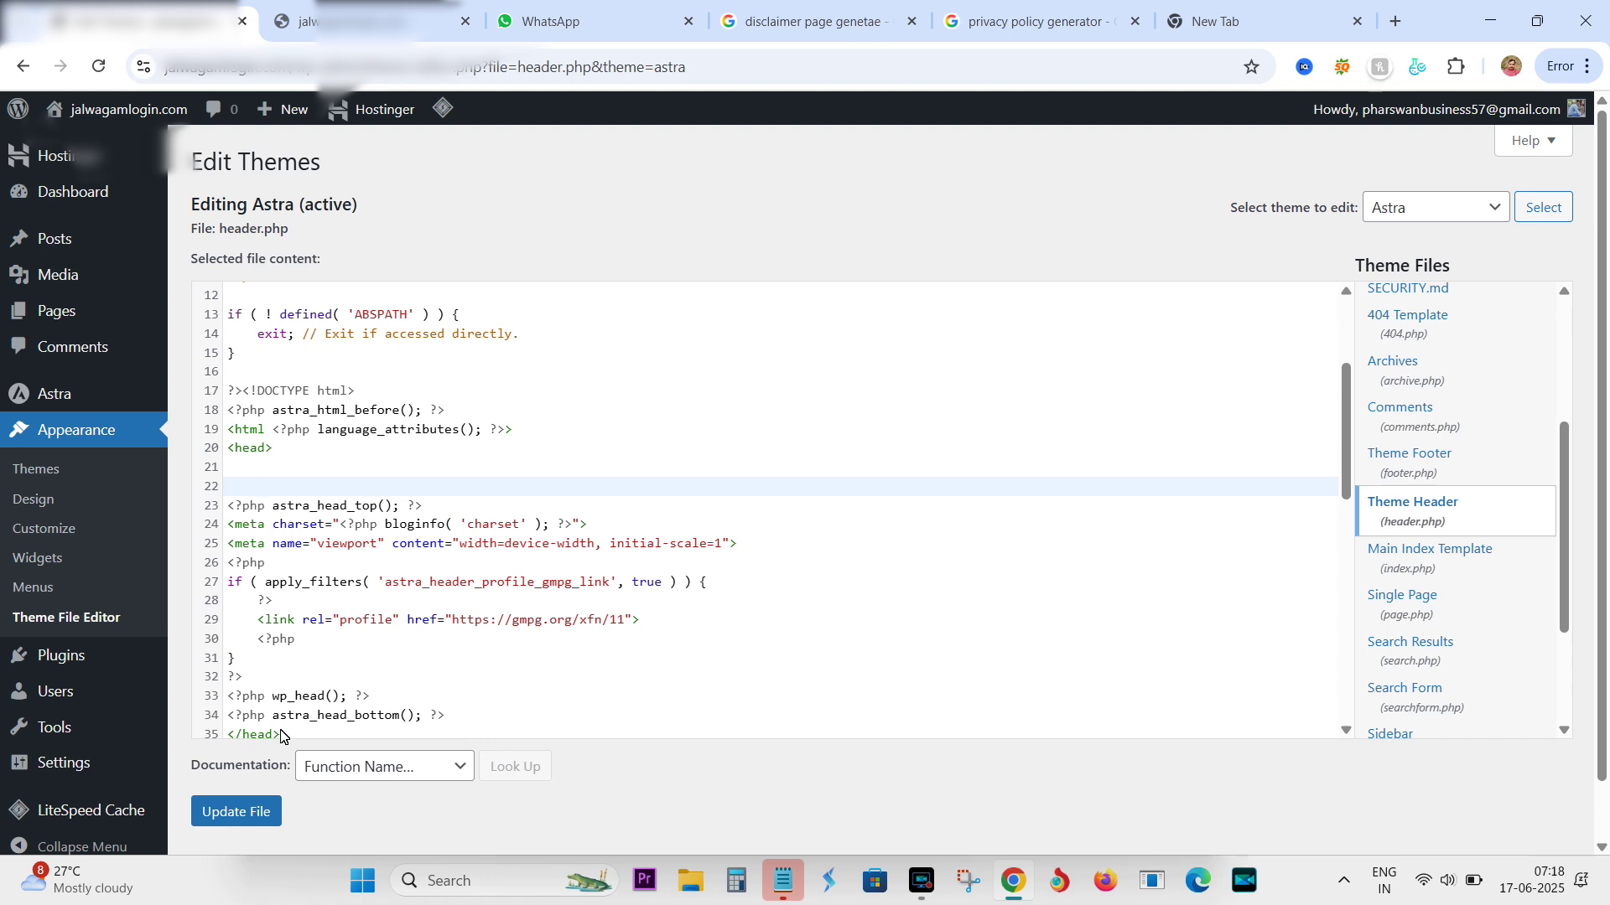
click(223, 810)
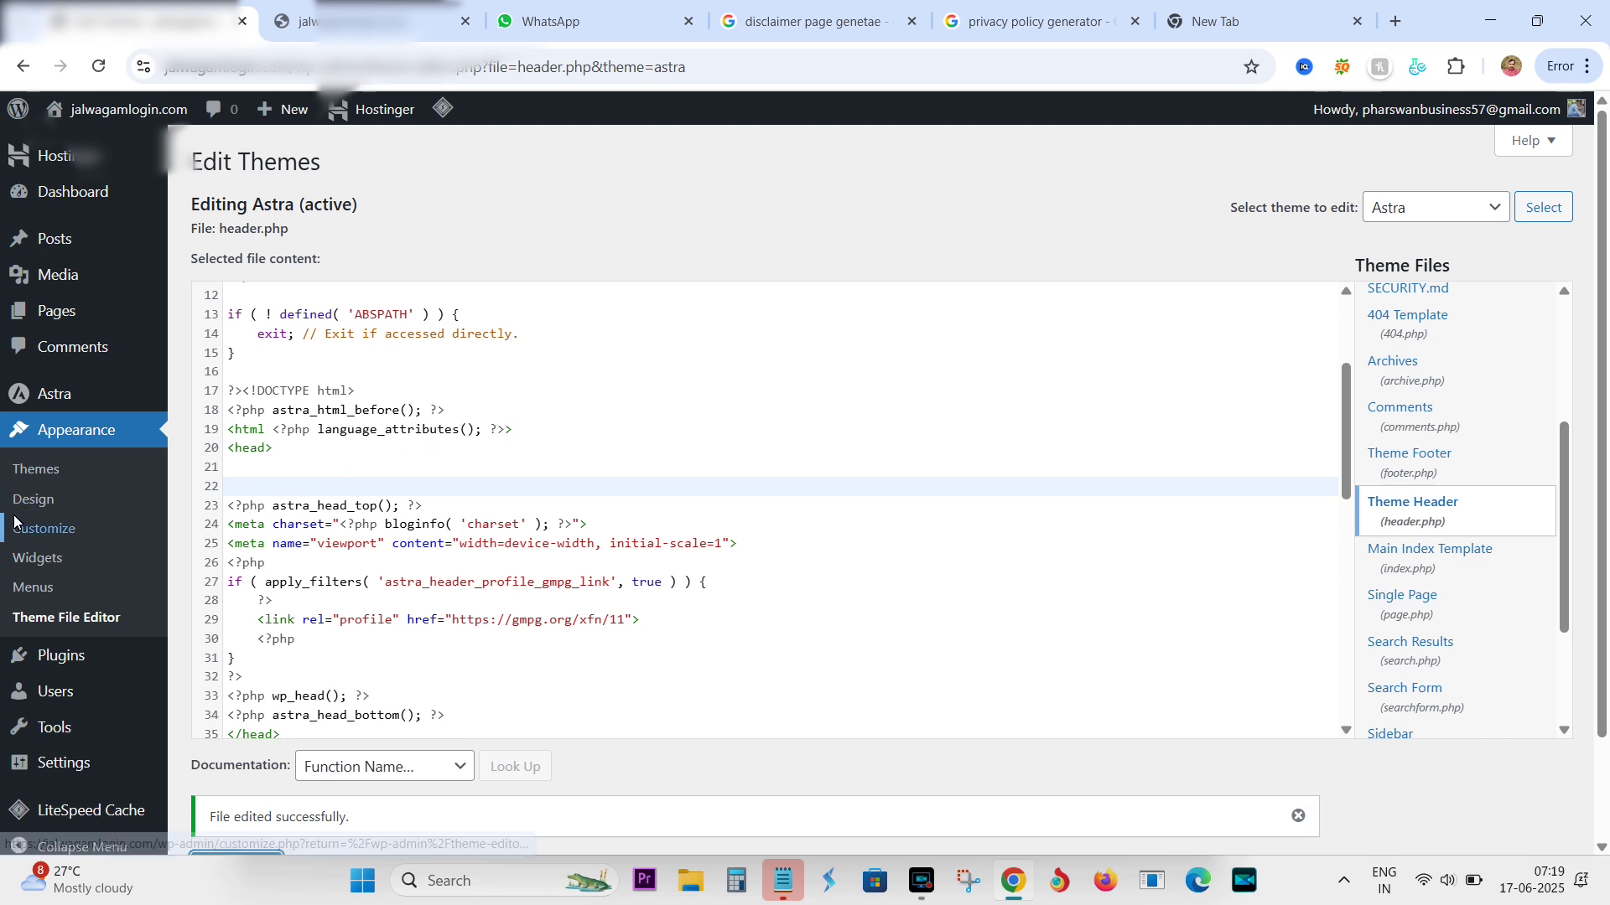
Step: View the list of all the site's users
scroll(60, 503, down, 2)
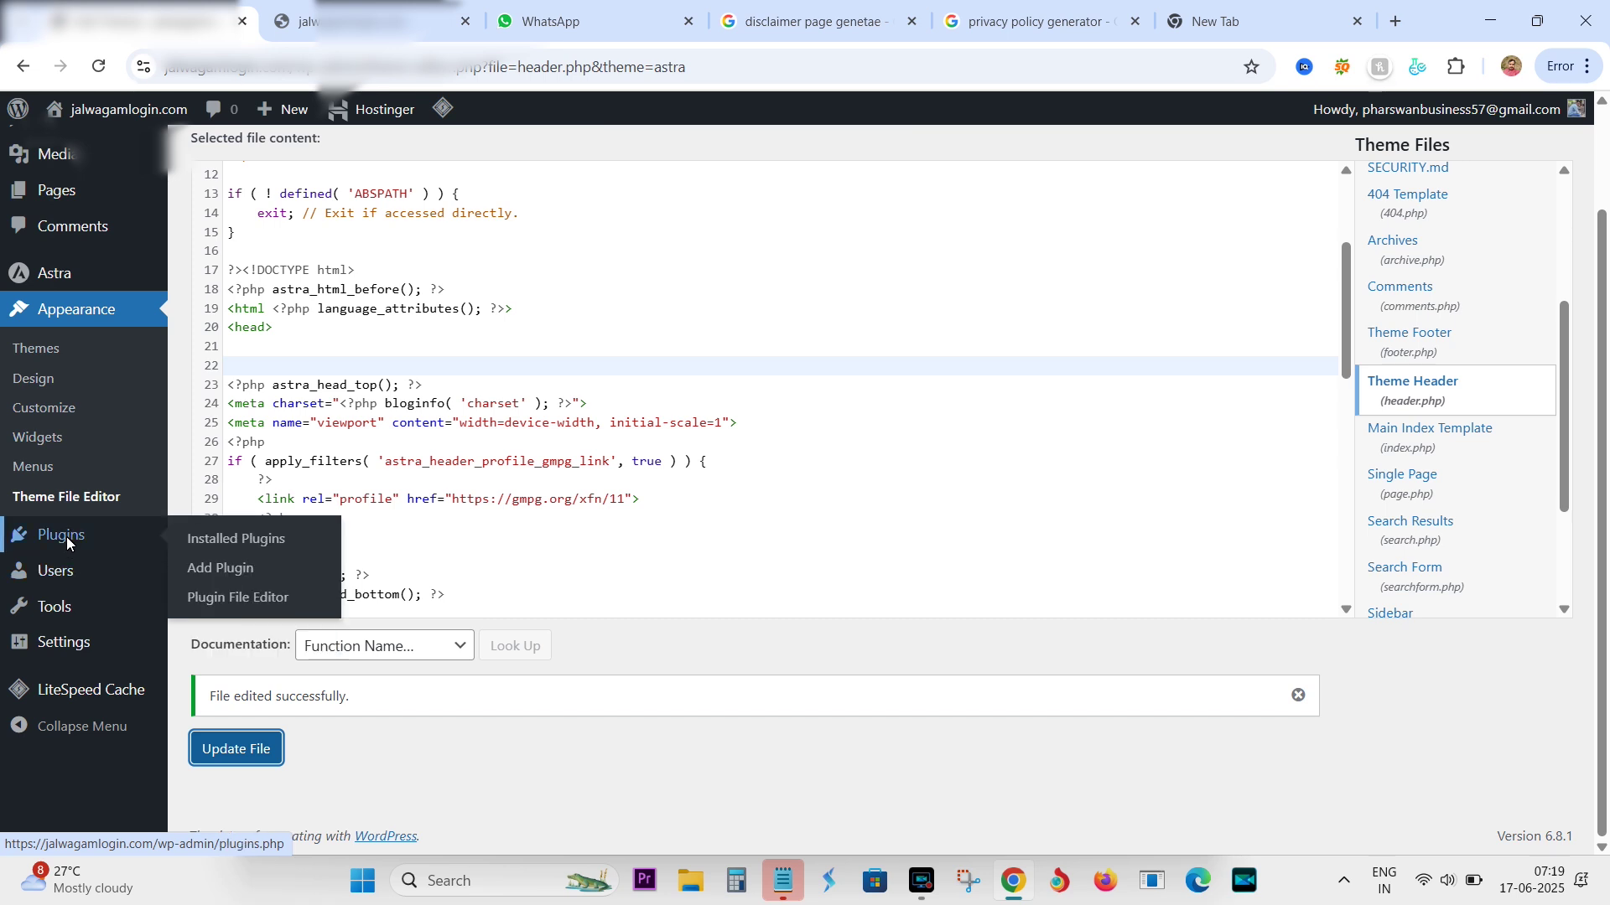
mouse_move(67, 572)
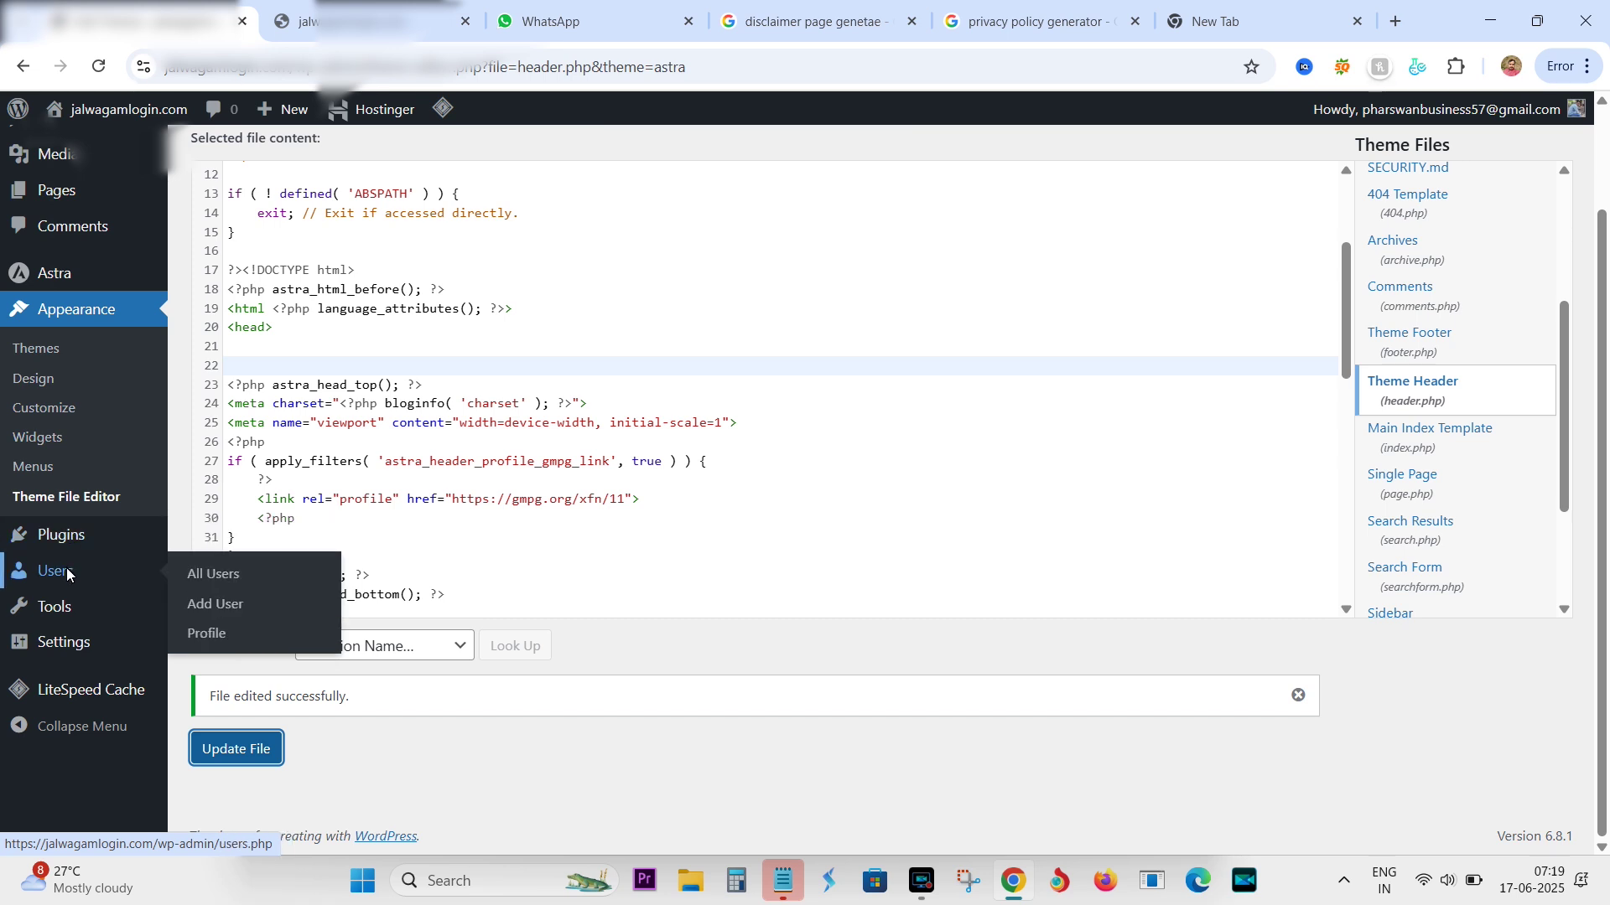
click(207, 574)
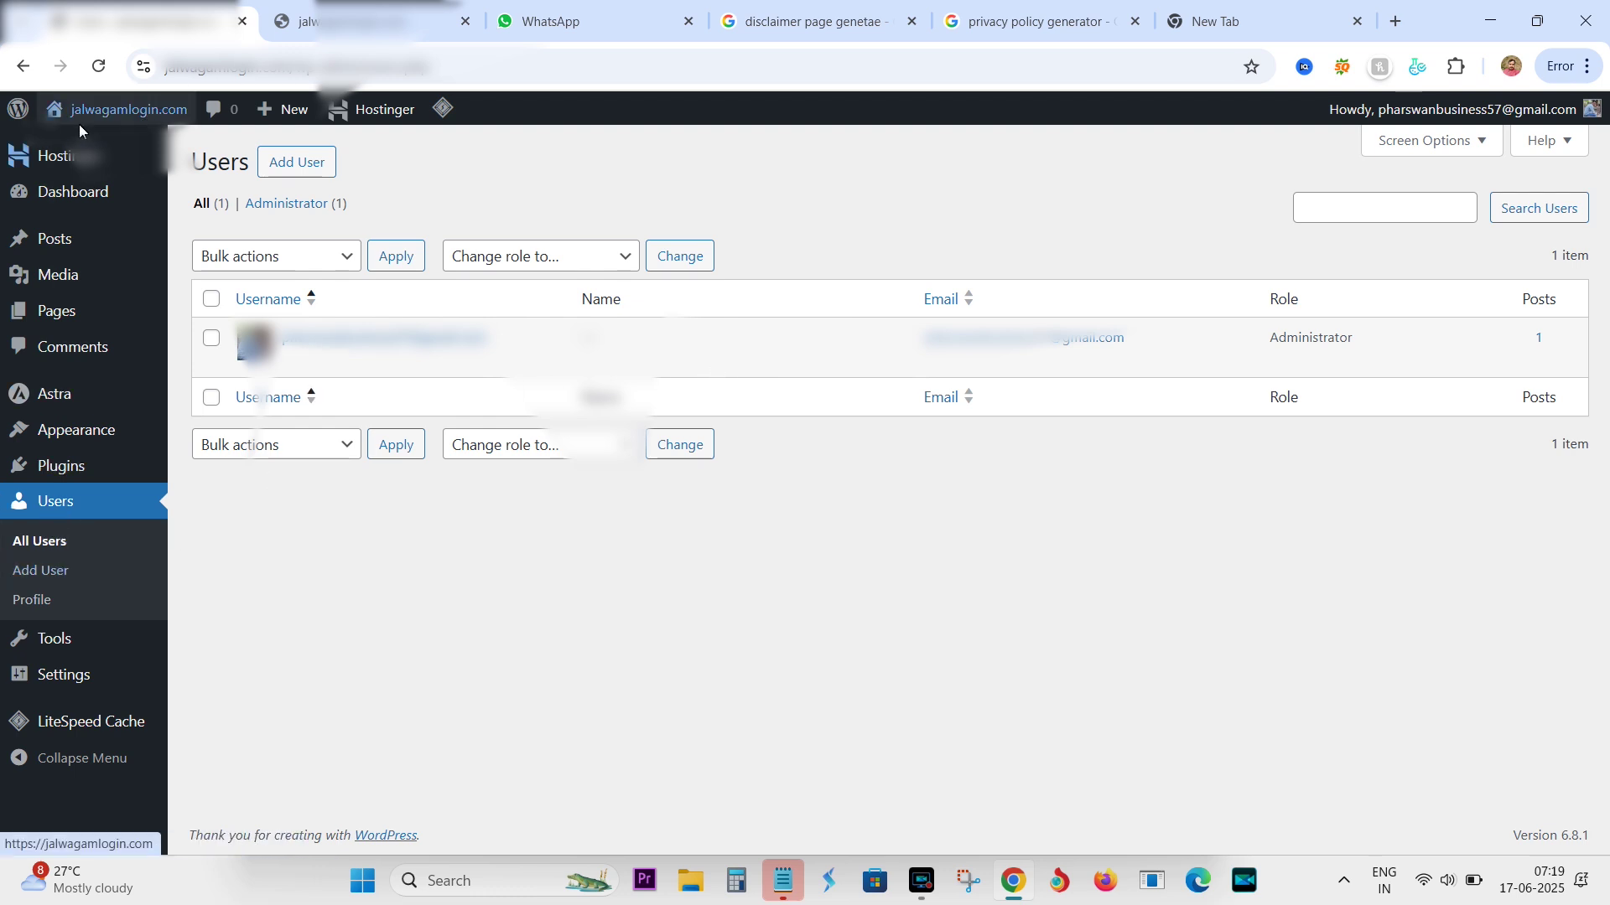
Step: Go to the installed plugins, start adding a plugin and search the plugin directory for "login"
mouse_move(72, 314)
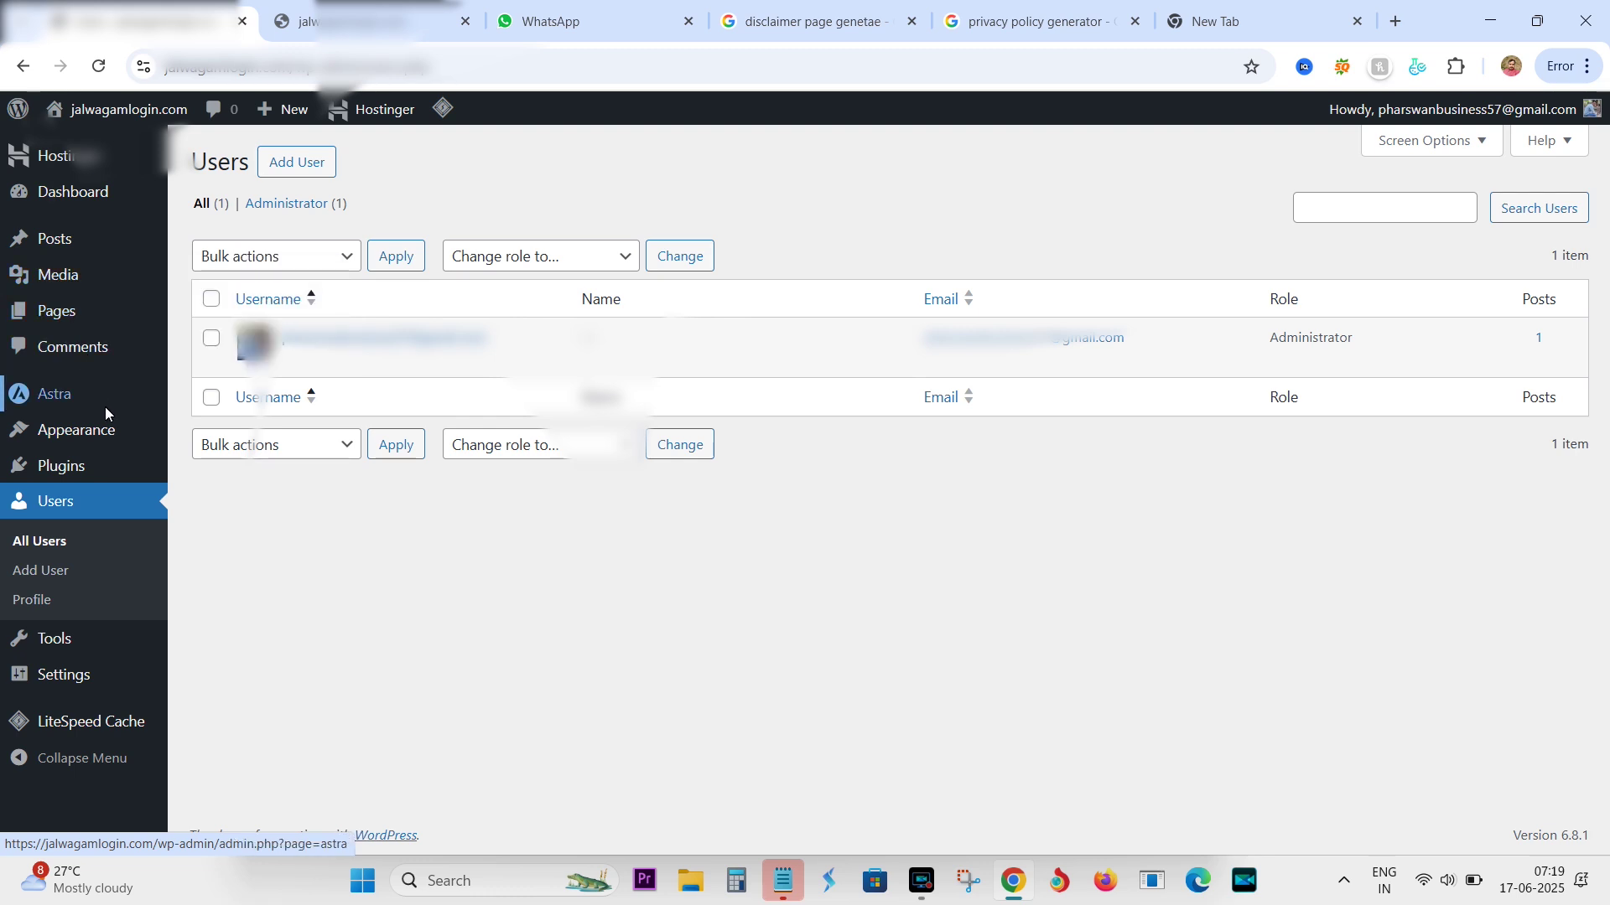
mouse_move(101, 466)
click(243, 471)
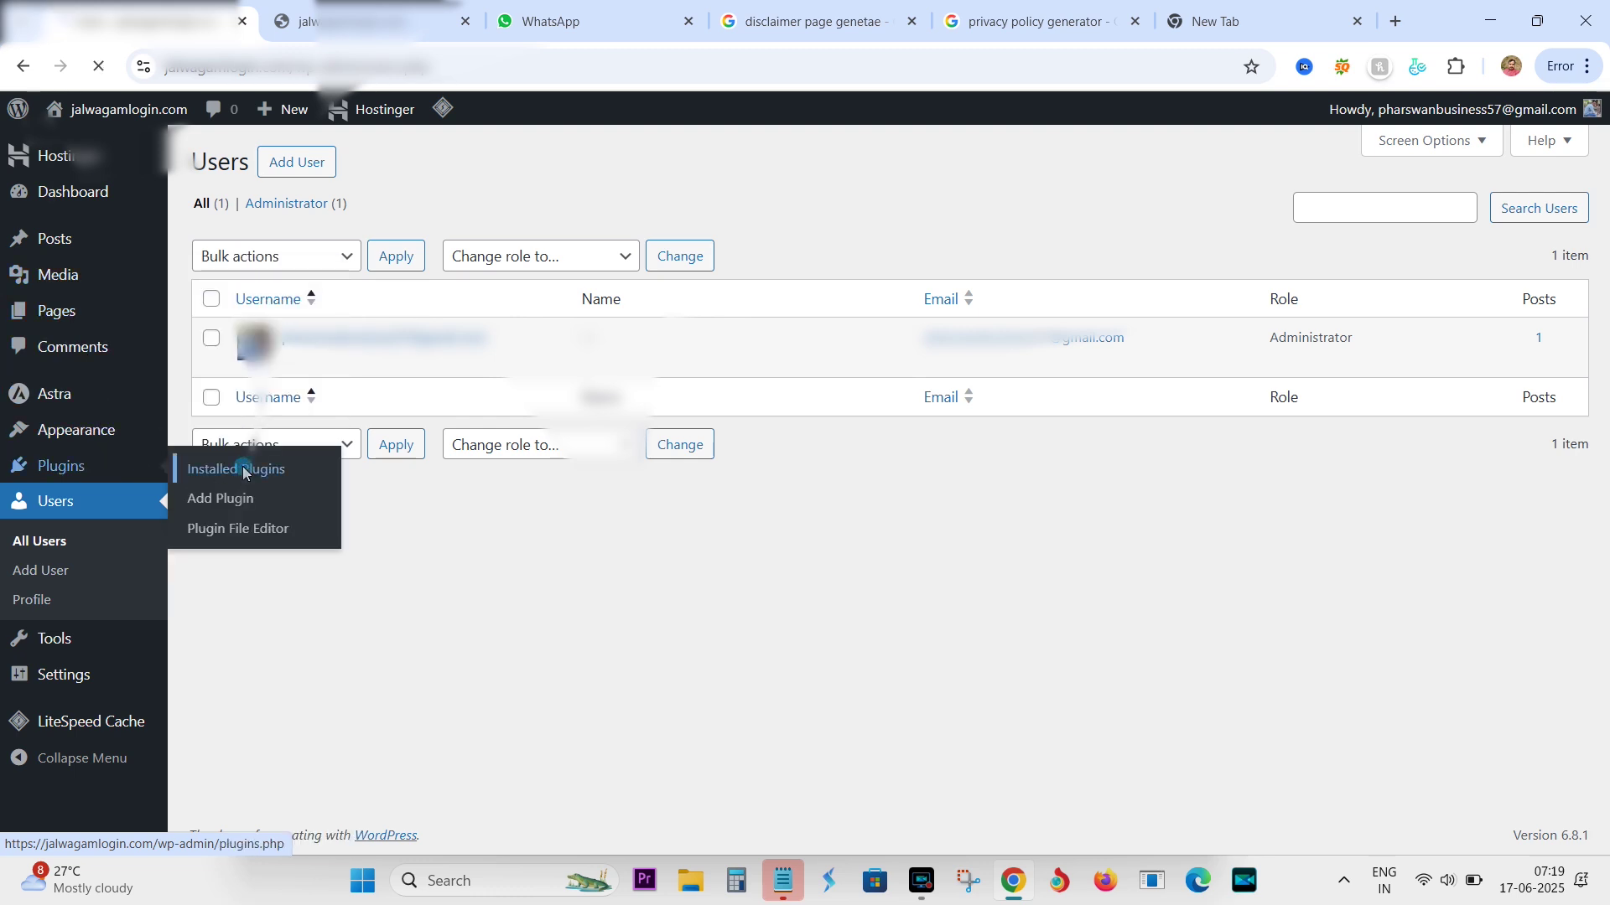
click(298, 161)
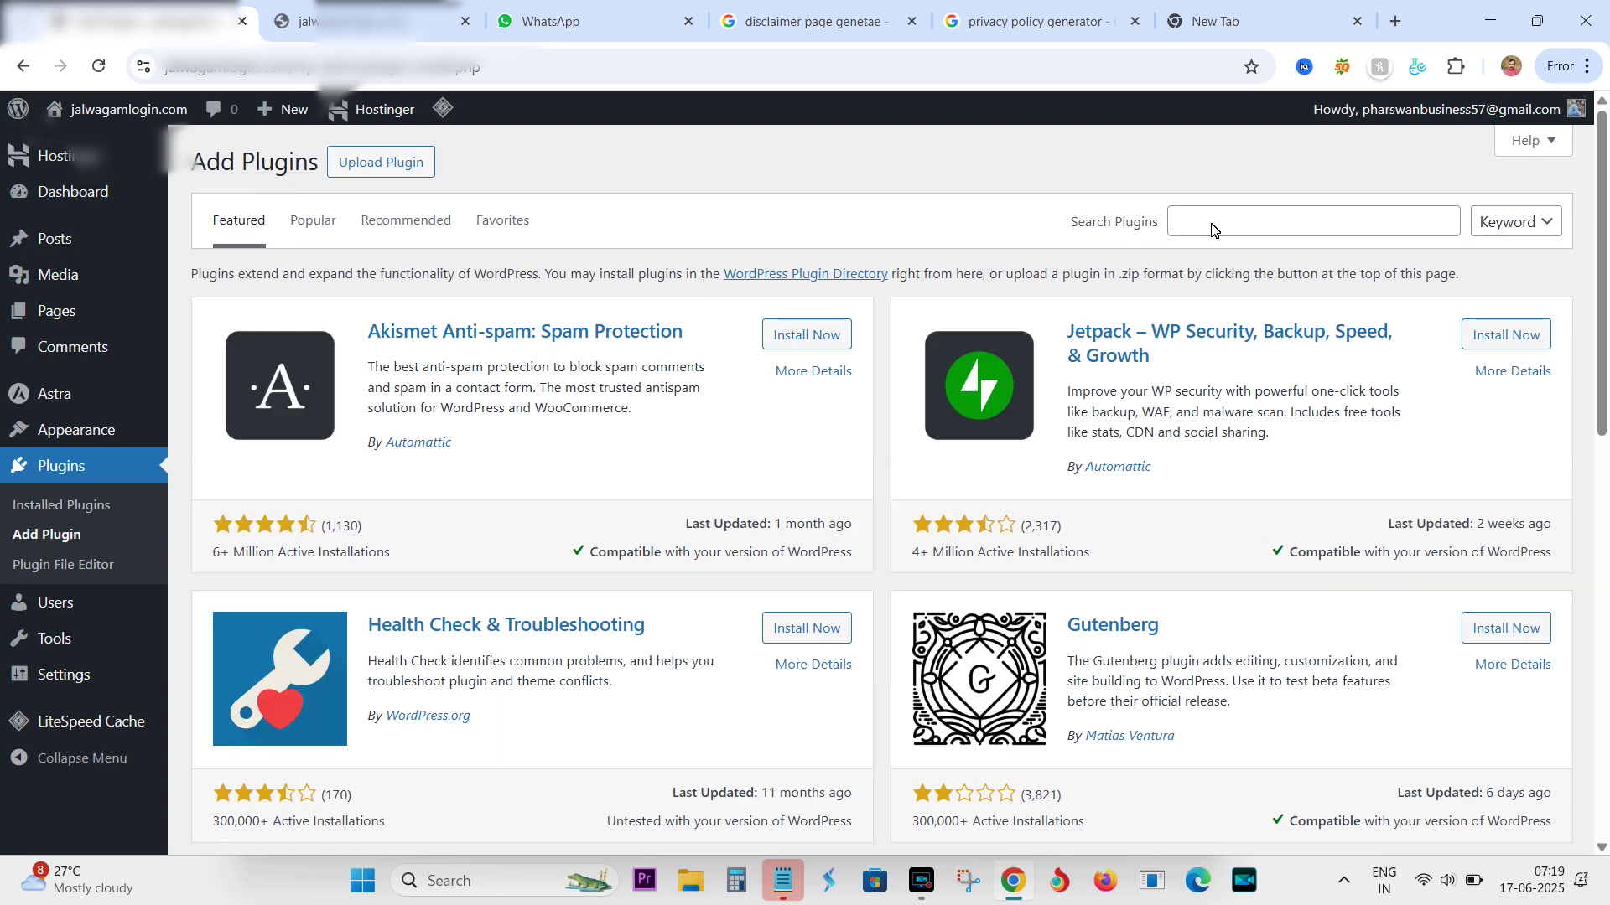
click(1212, 229)
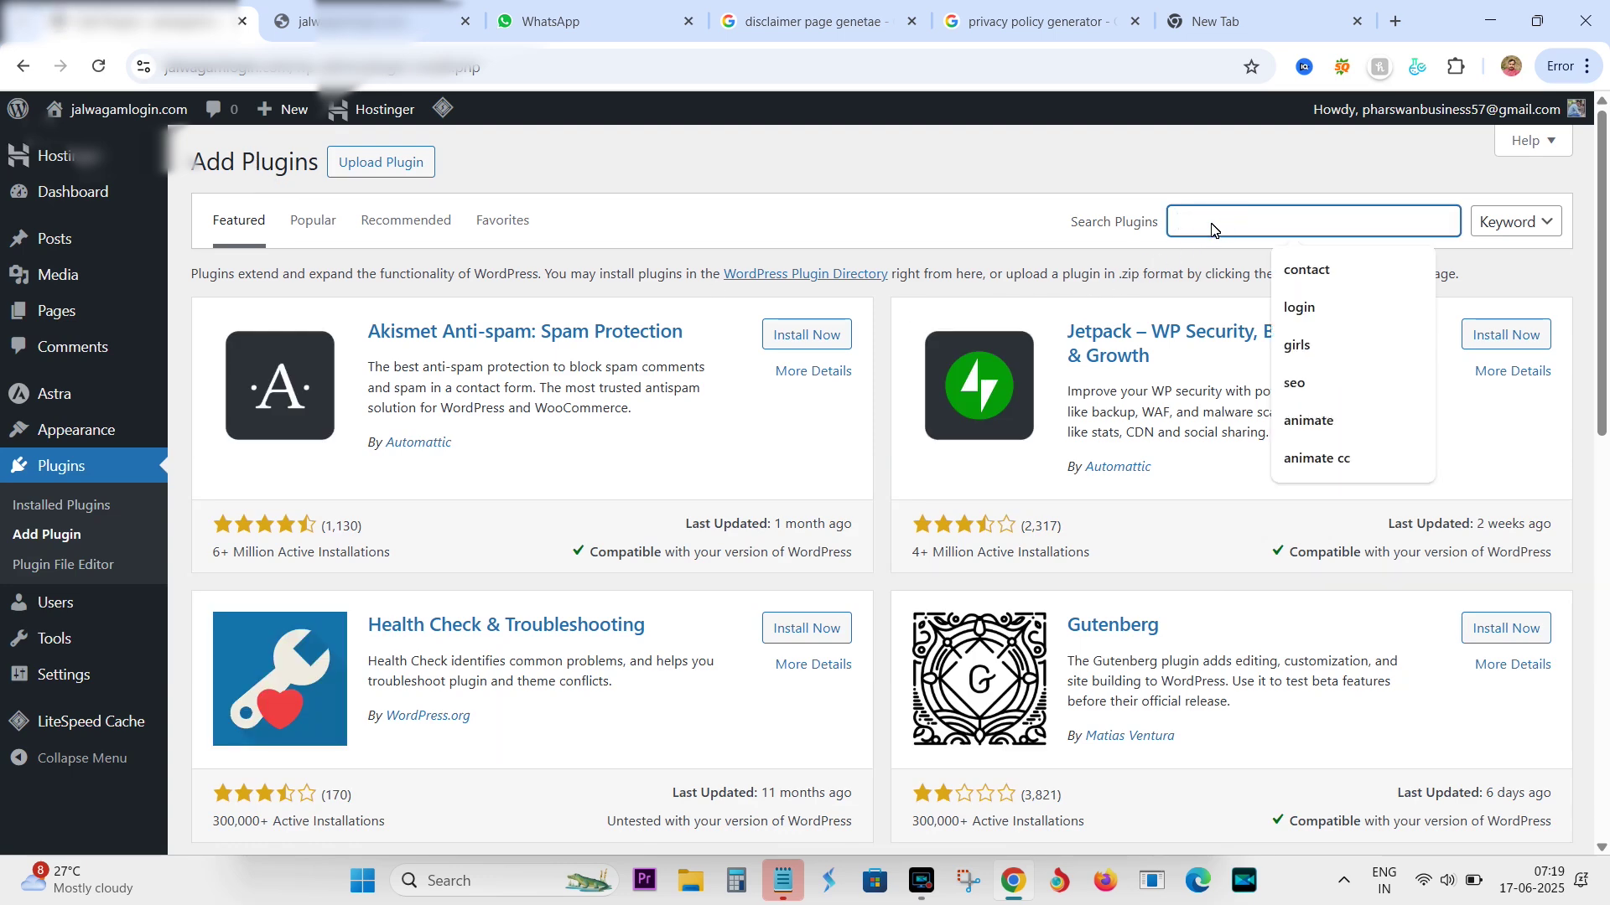
click(1299, 307)
Step: Install and activate the Limit Login Attempts Reloaded plugin
scroll(1050, 668, down, 1)
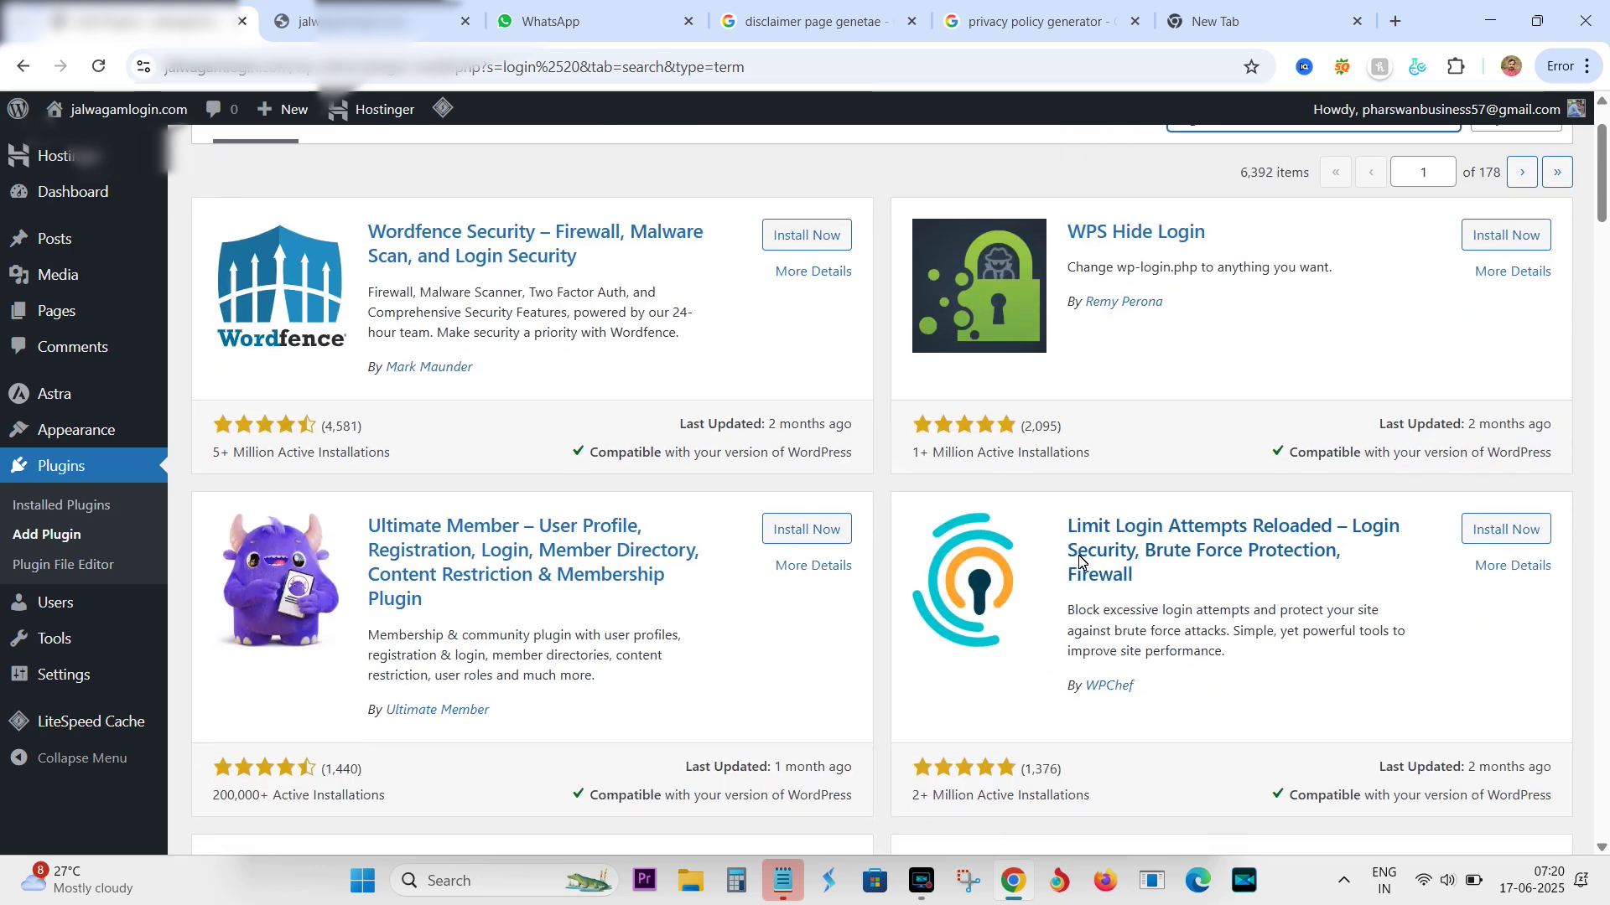
click(1507, 529)
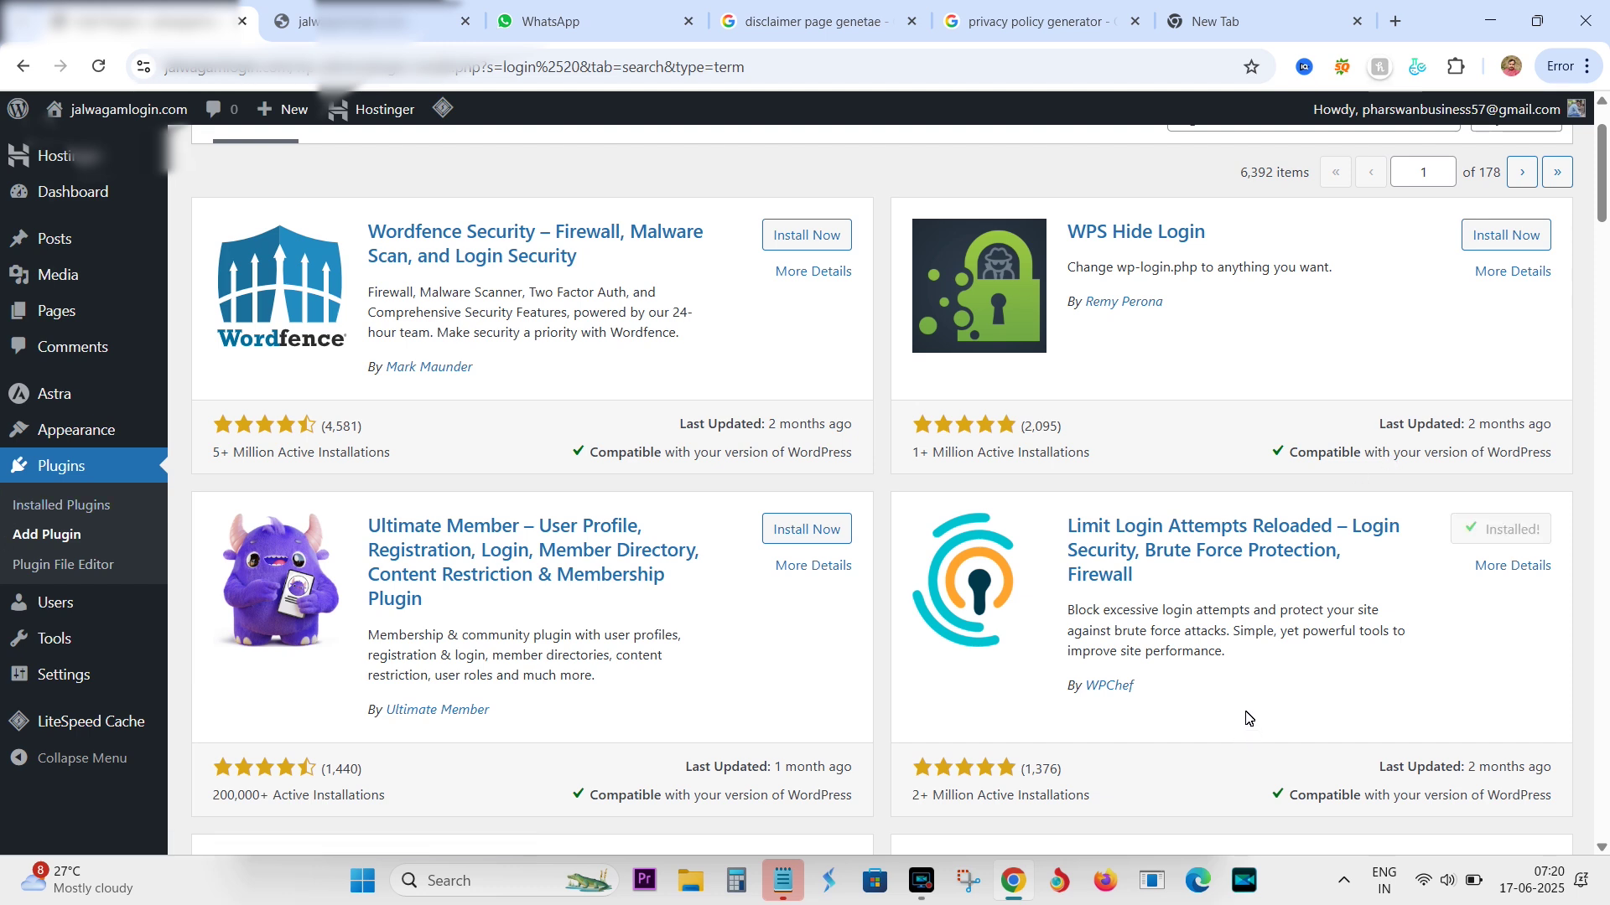
click(1507, 535)
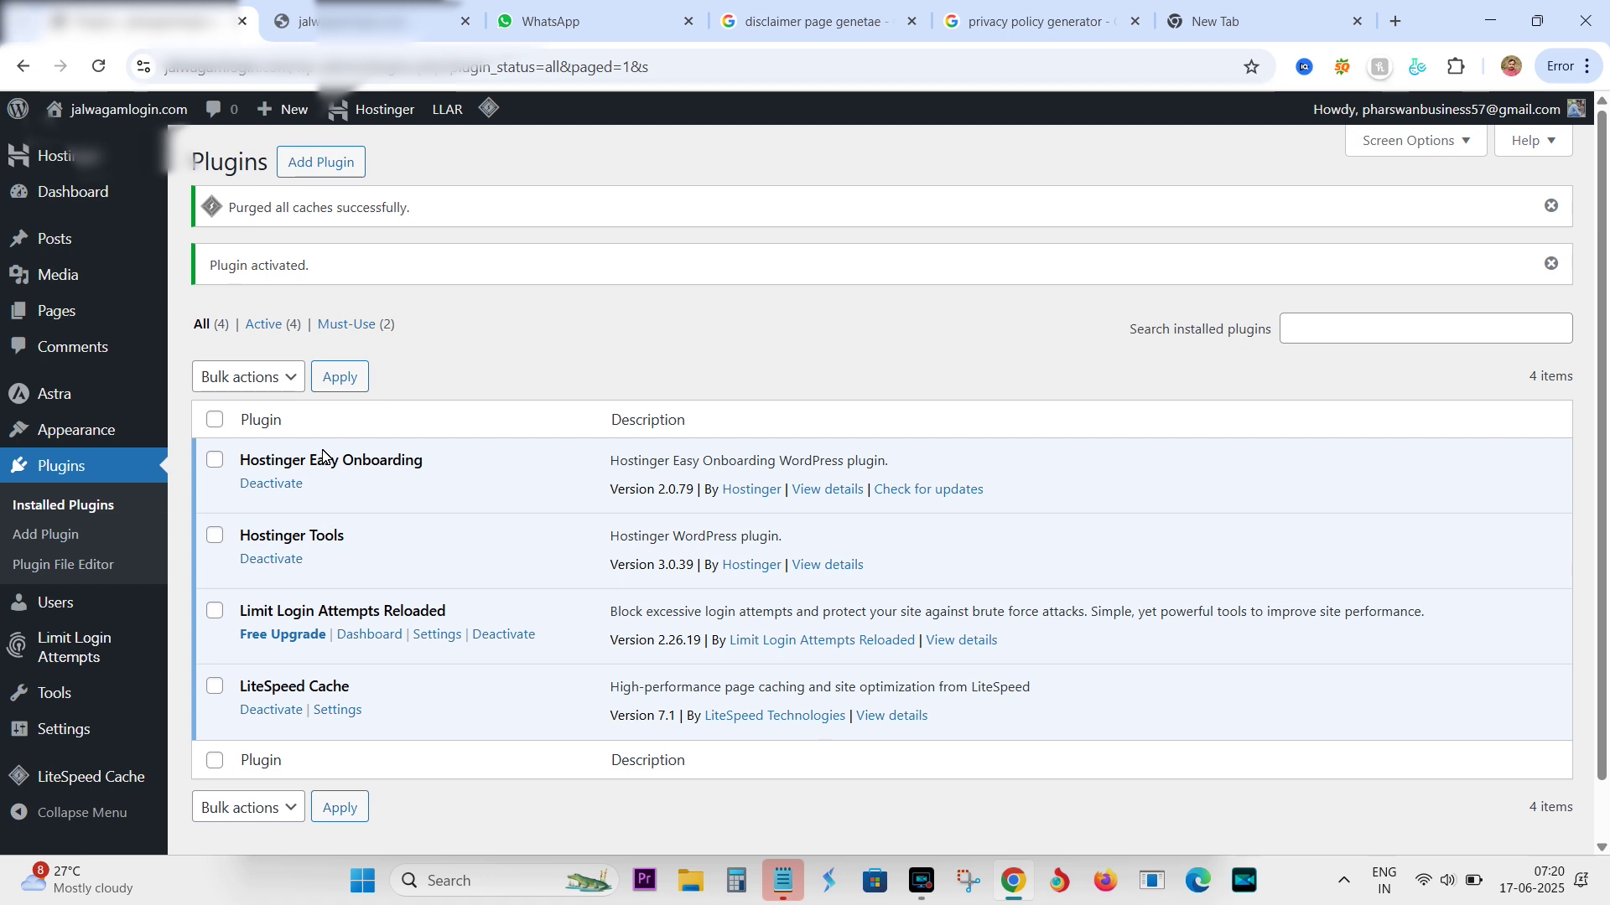
Step: Examine the site's General Settings, from the site title, tagline and site addresses to the date and time formats
scroll(467, 477, down, 1)
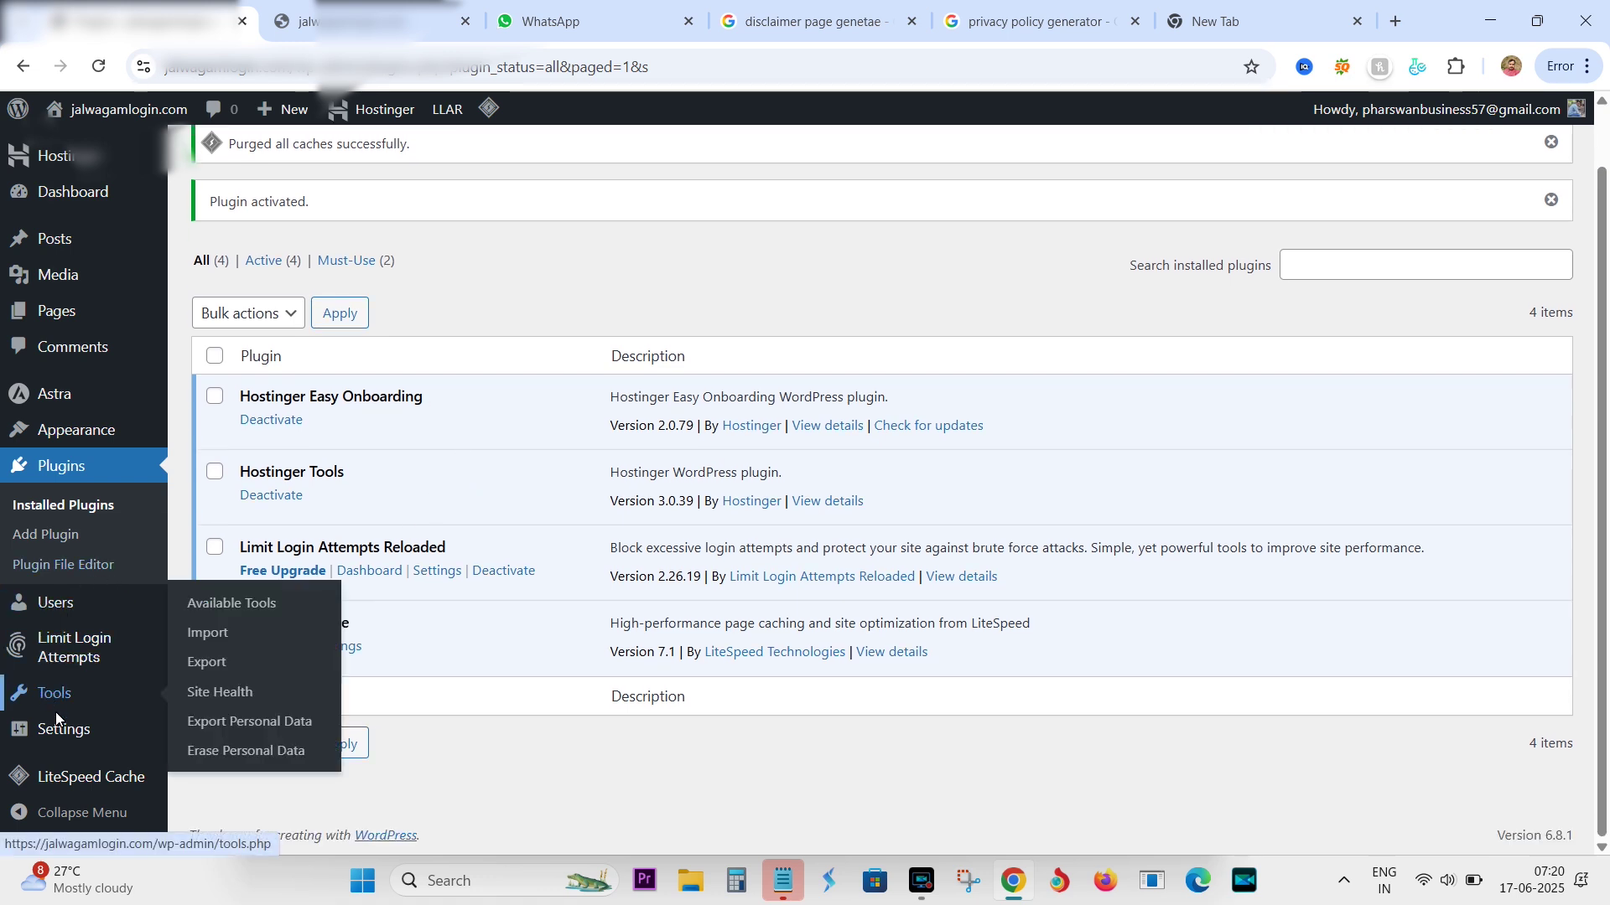
mouse_move(56, 726)
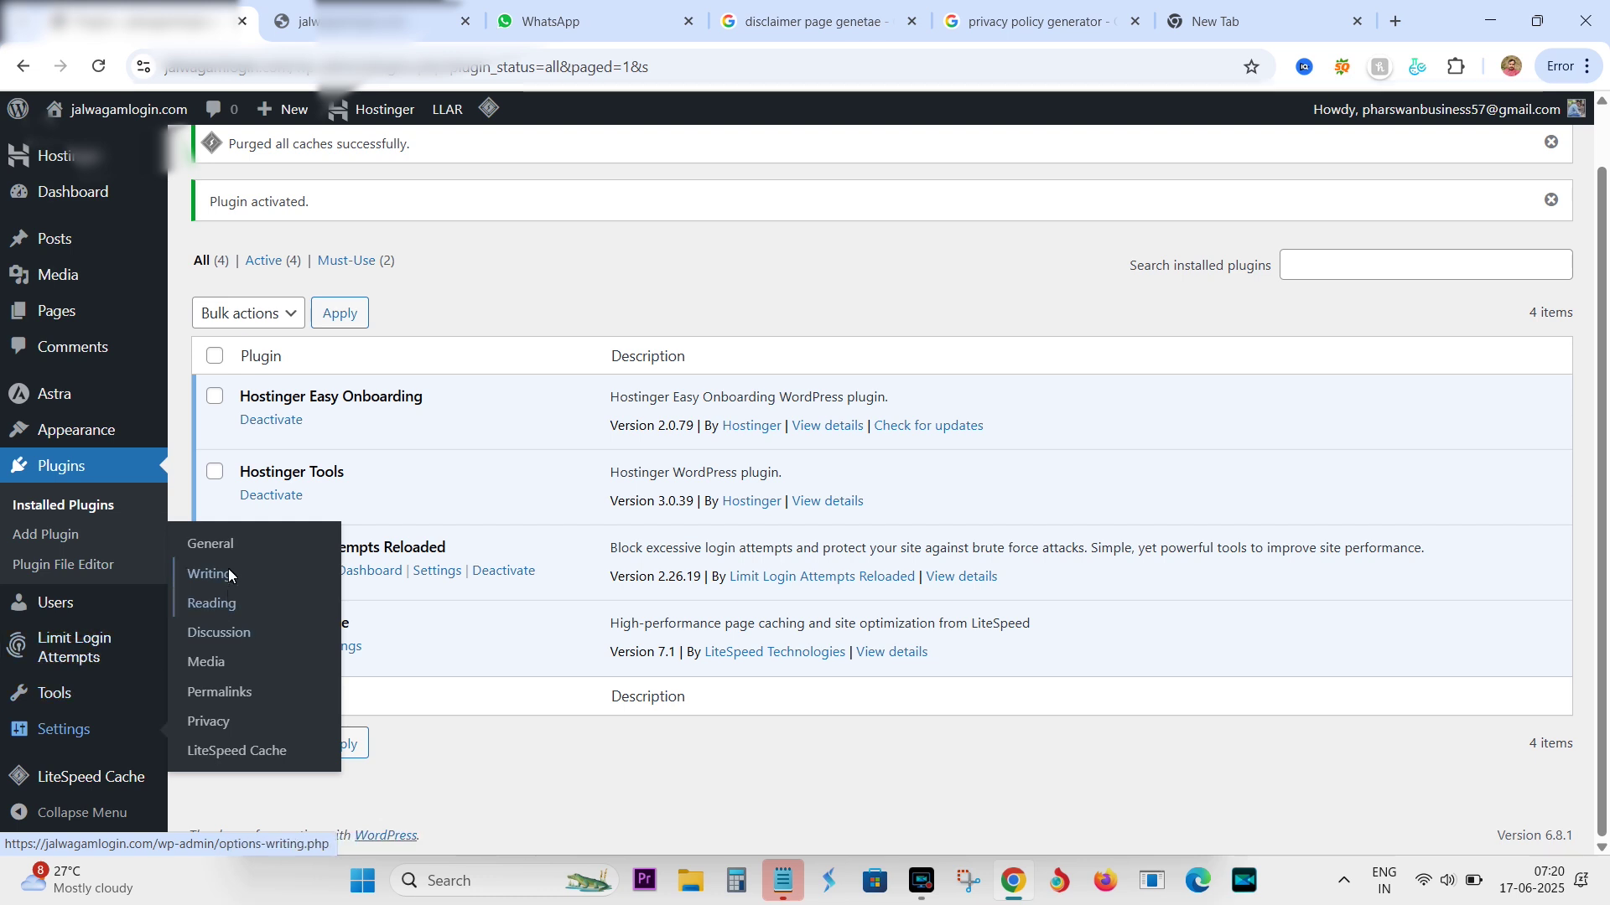
click(224, 546)
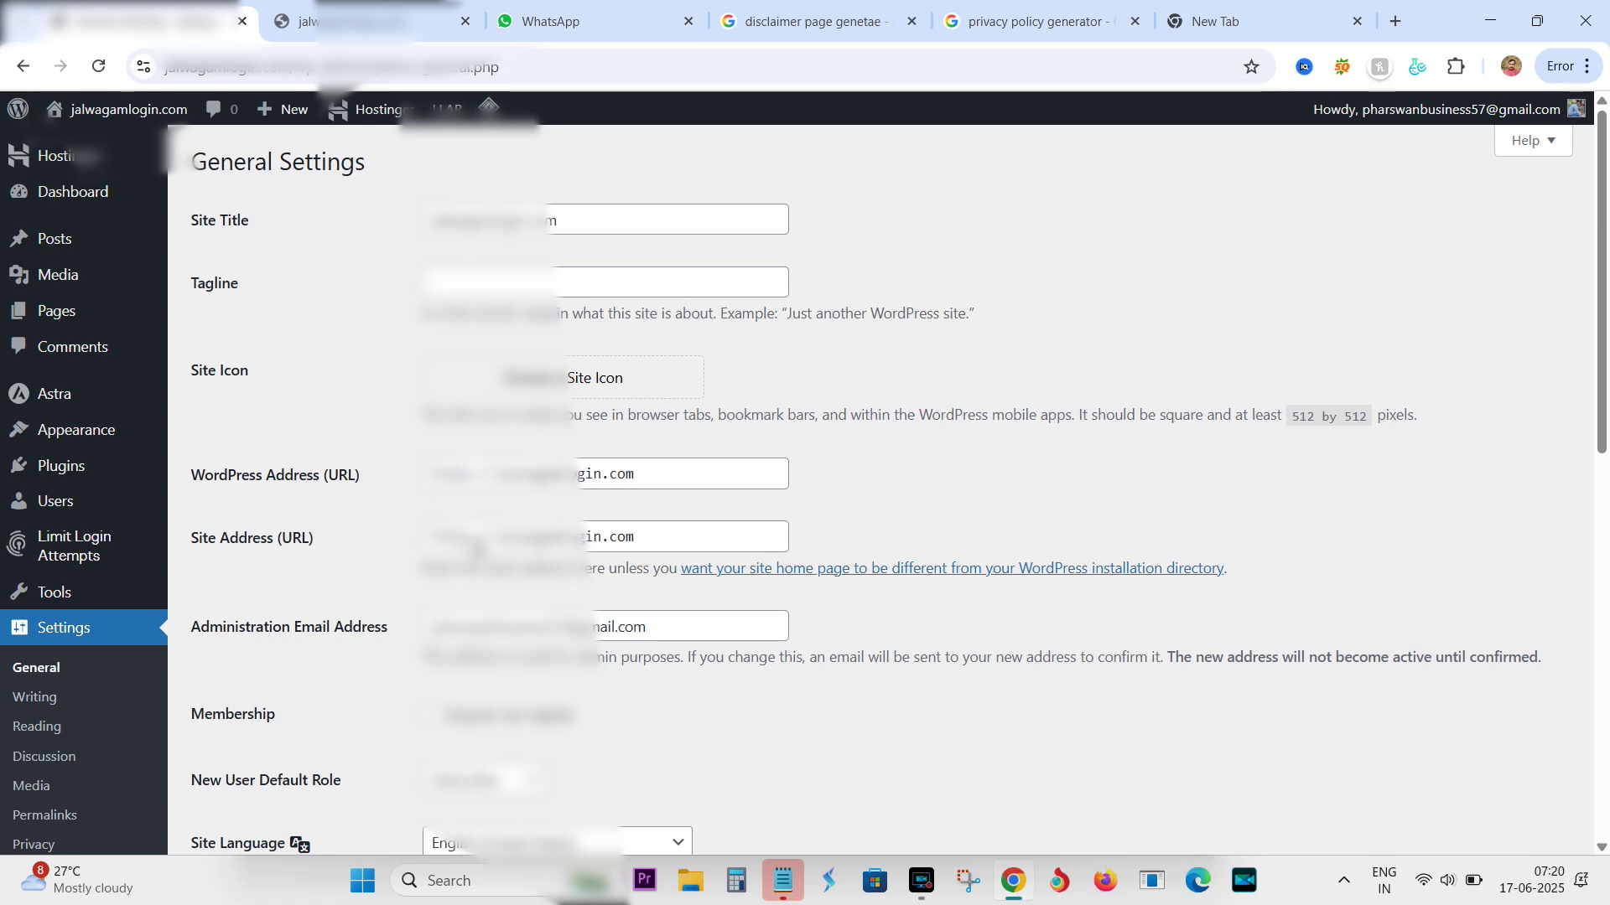
click(475, 547)
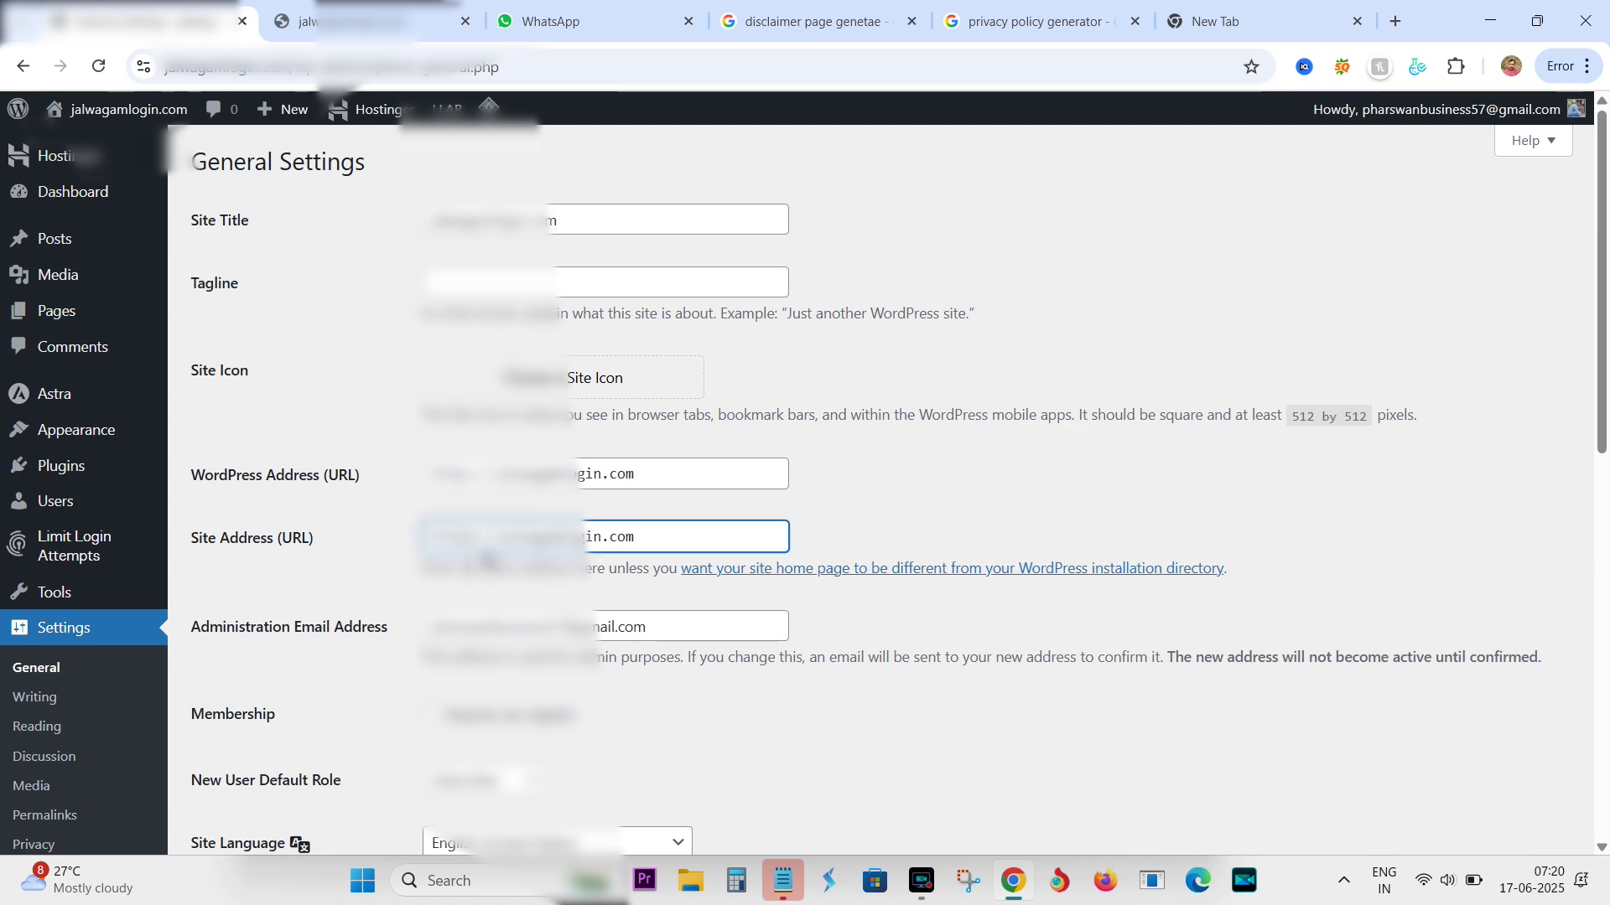
click(498, 479)
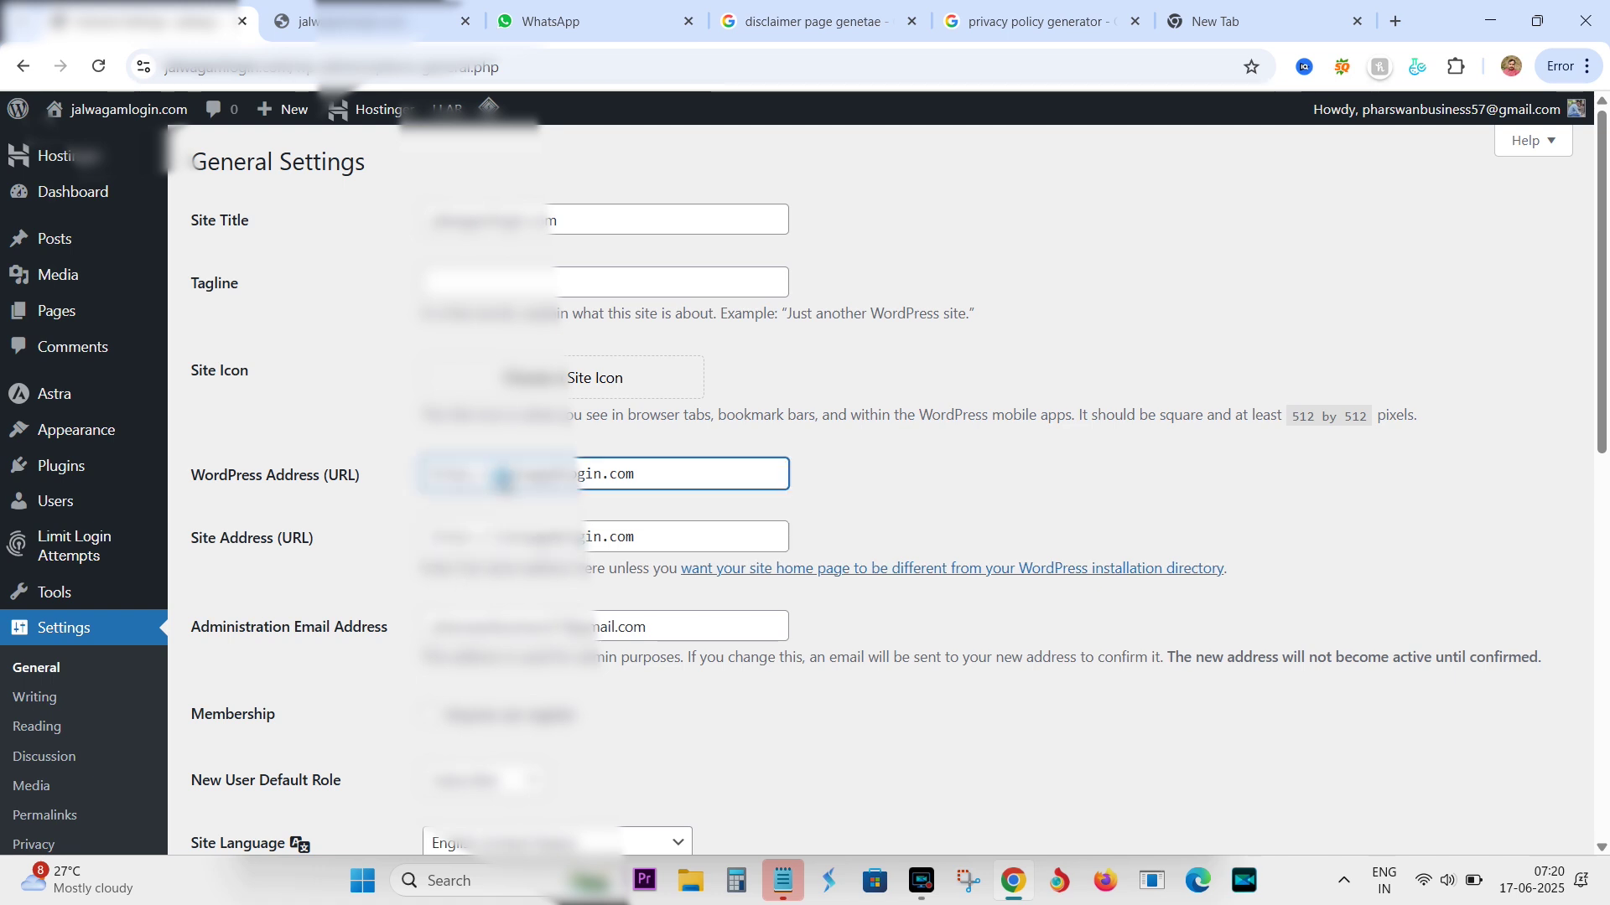
scroll(502, 493, down, 1)
scroll(511, 503, down, 6)
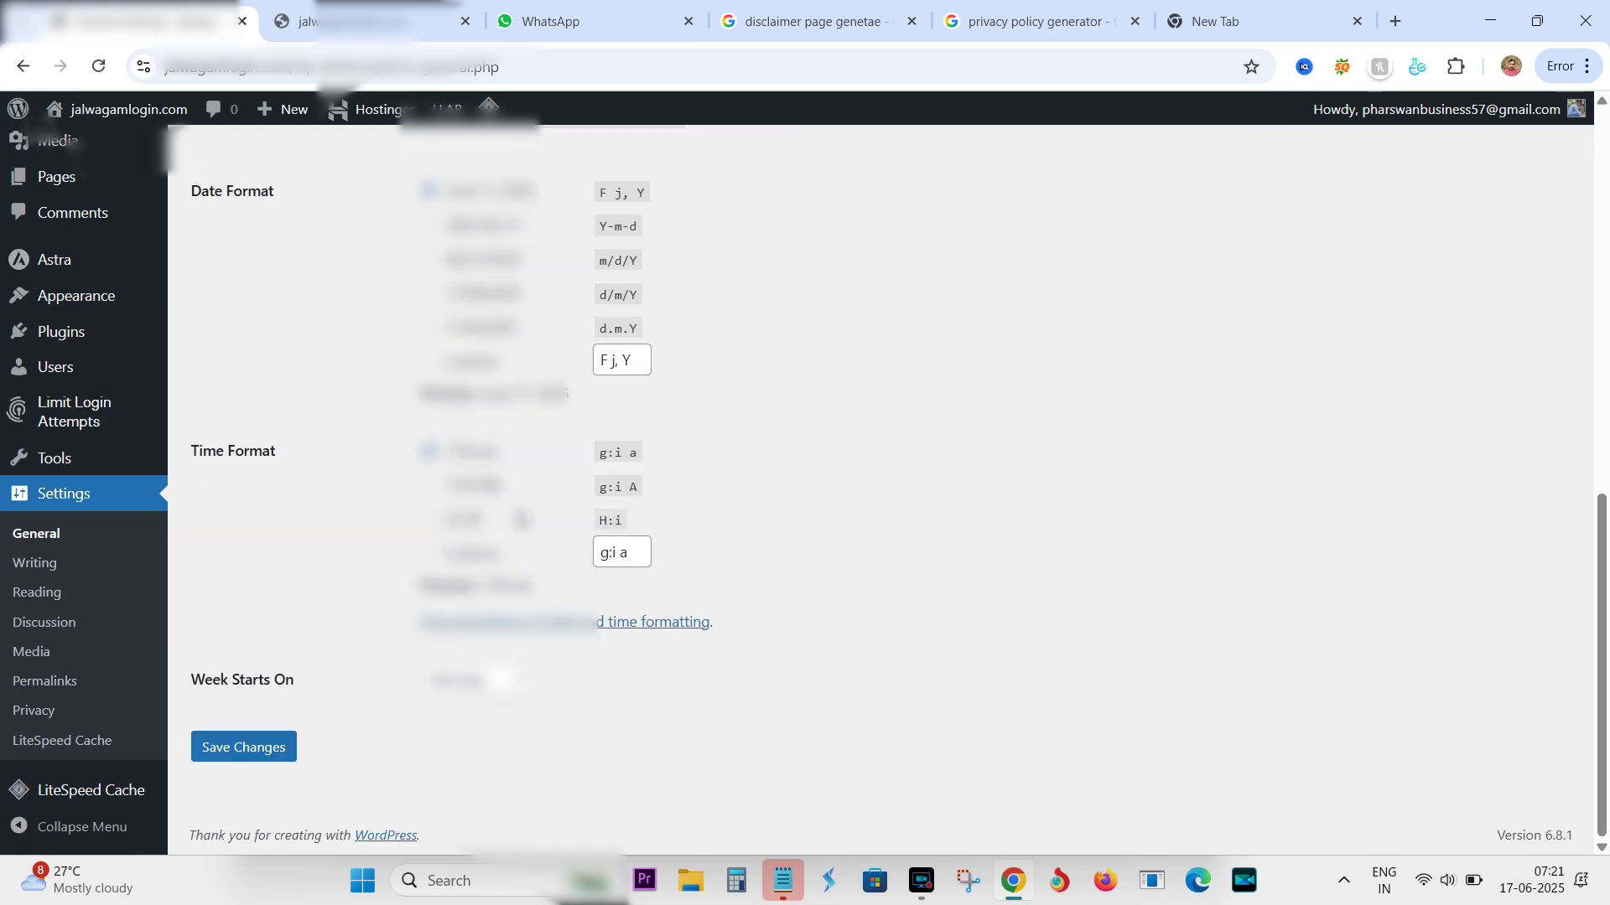
scroll(521, 520, up, 10)
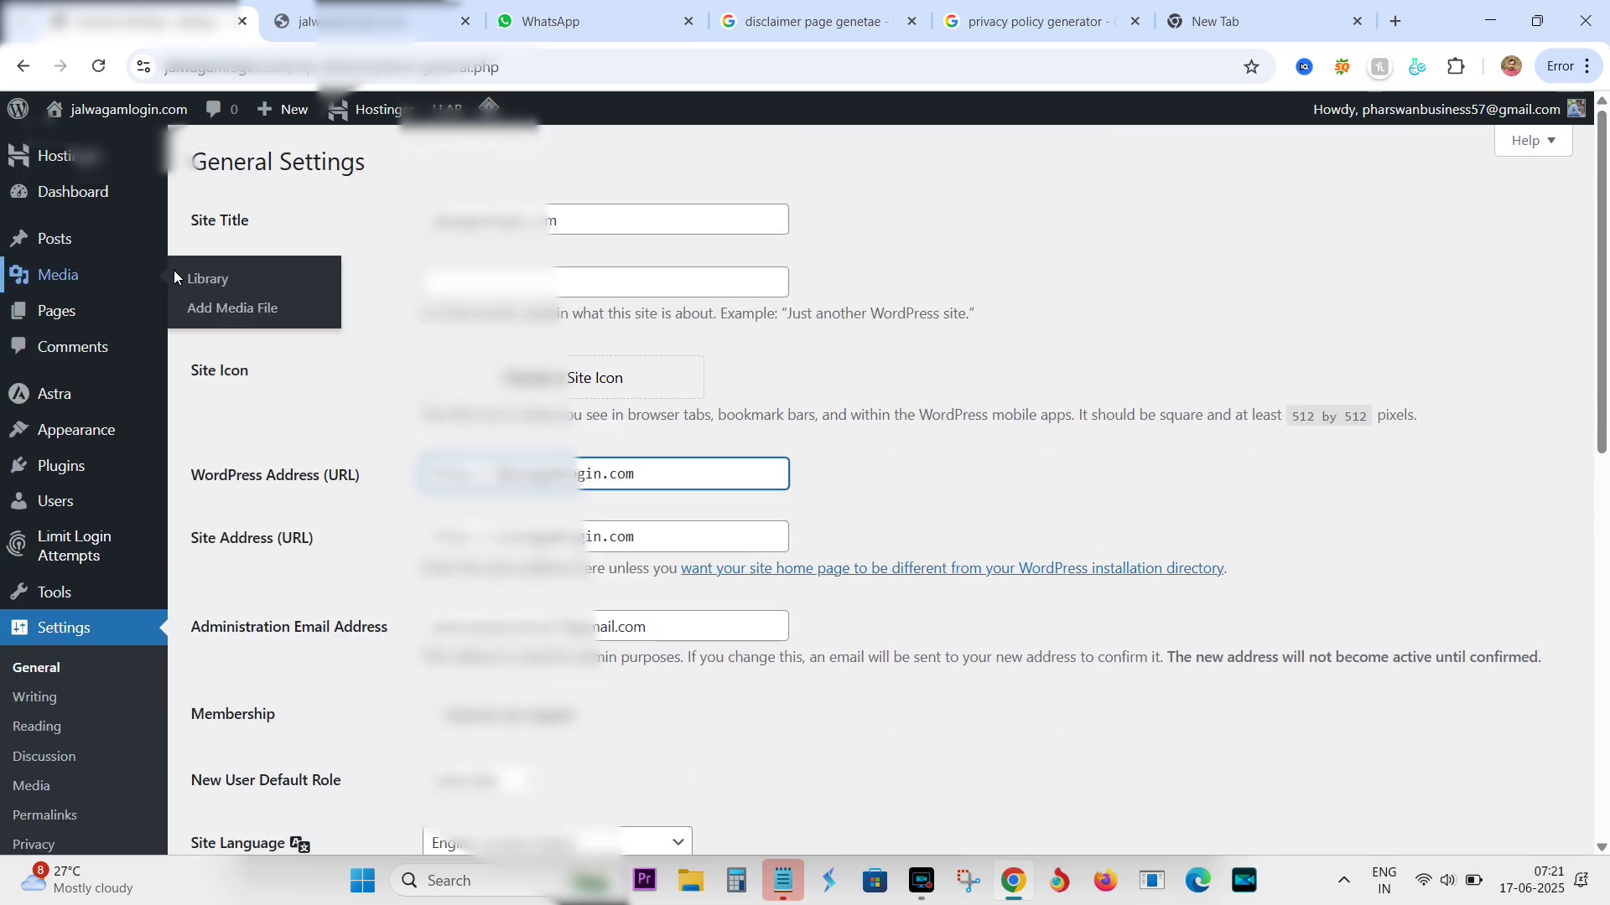
click(493, 225)
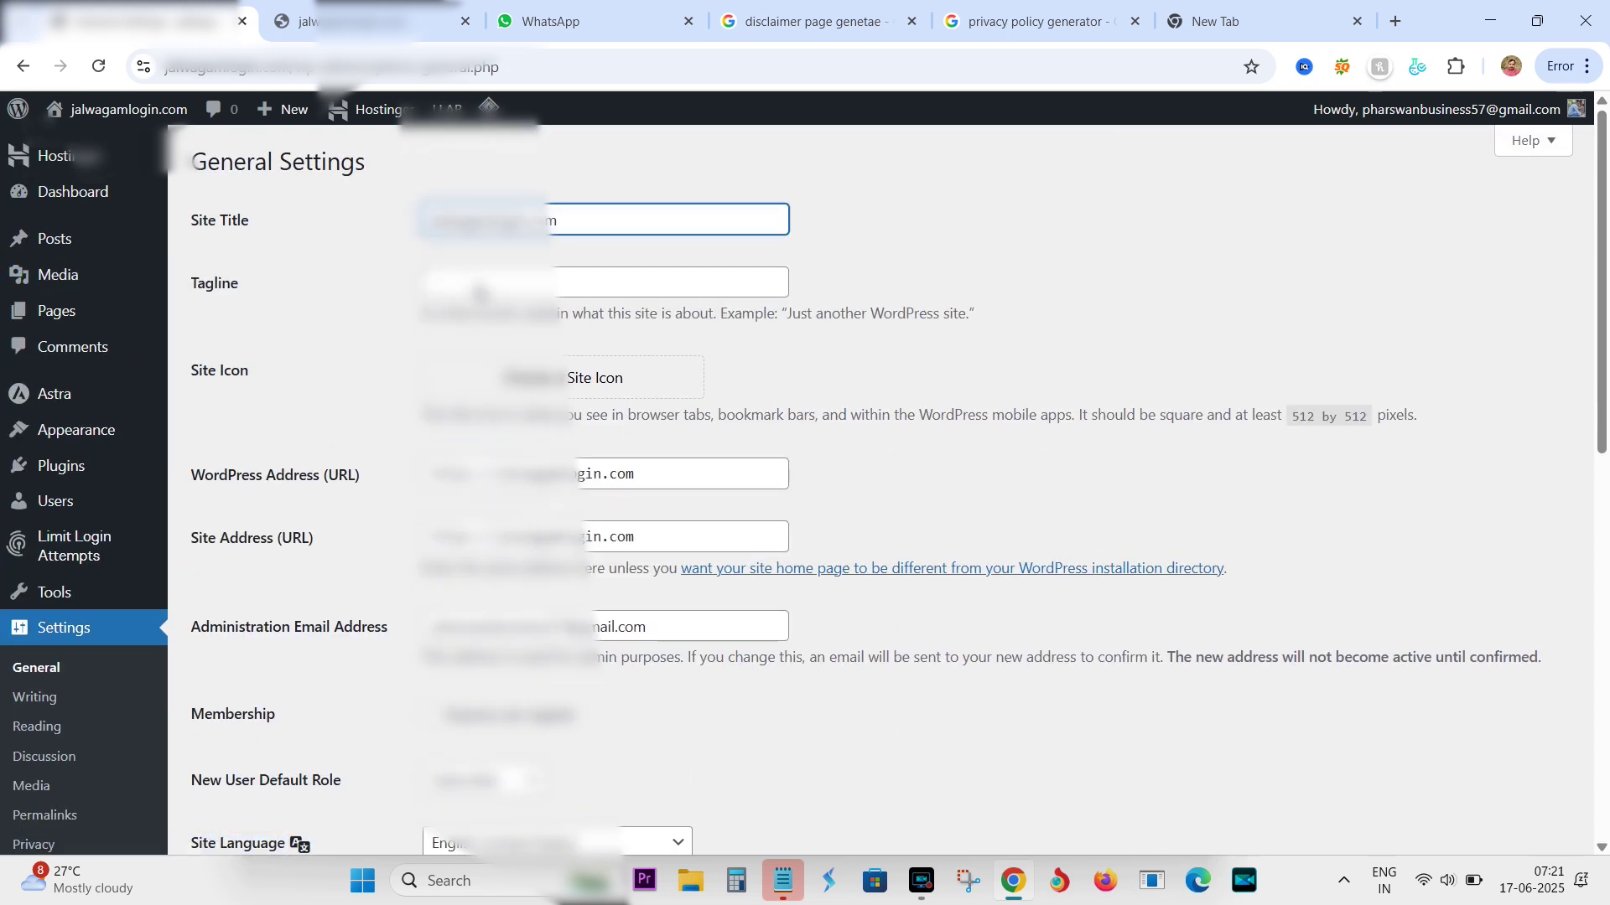
scroll(384, 713, down, 7)
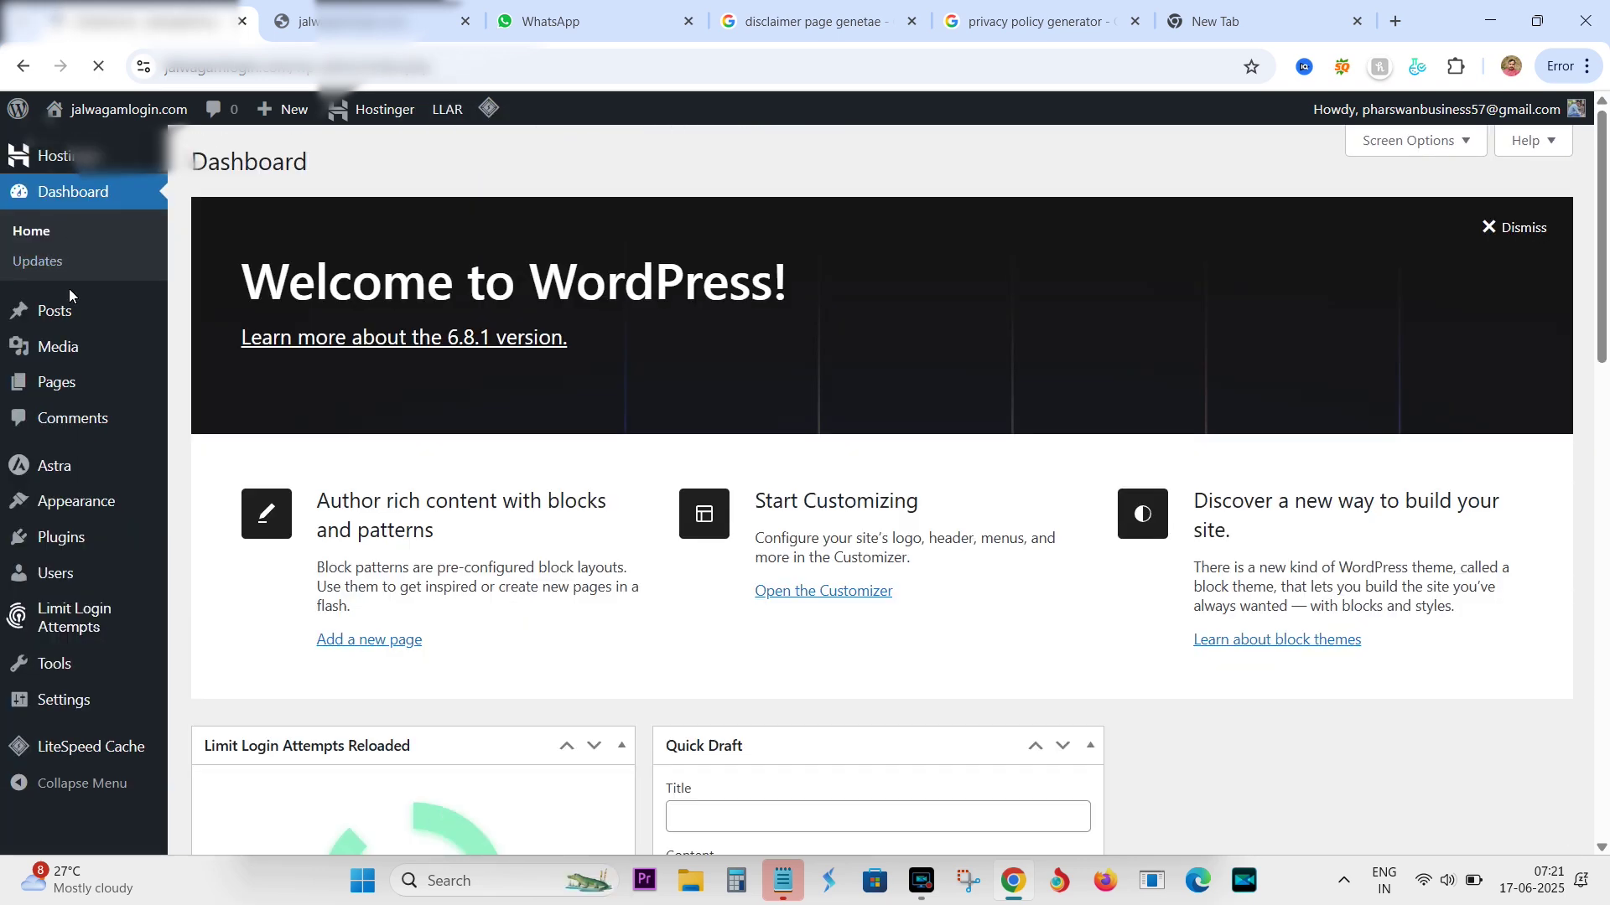
Step: Start a new post from the dashboard with an empty paragraph block and leave the editor without saving it
scroll(72, 283, down, 5)
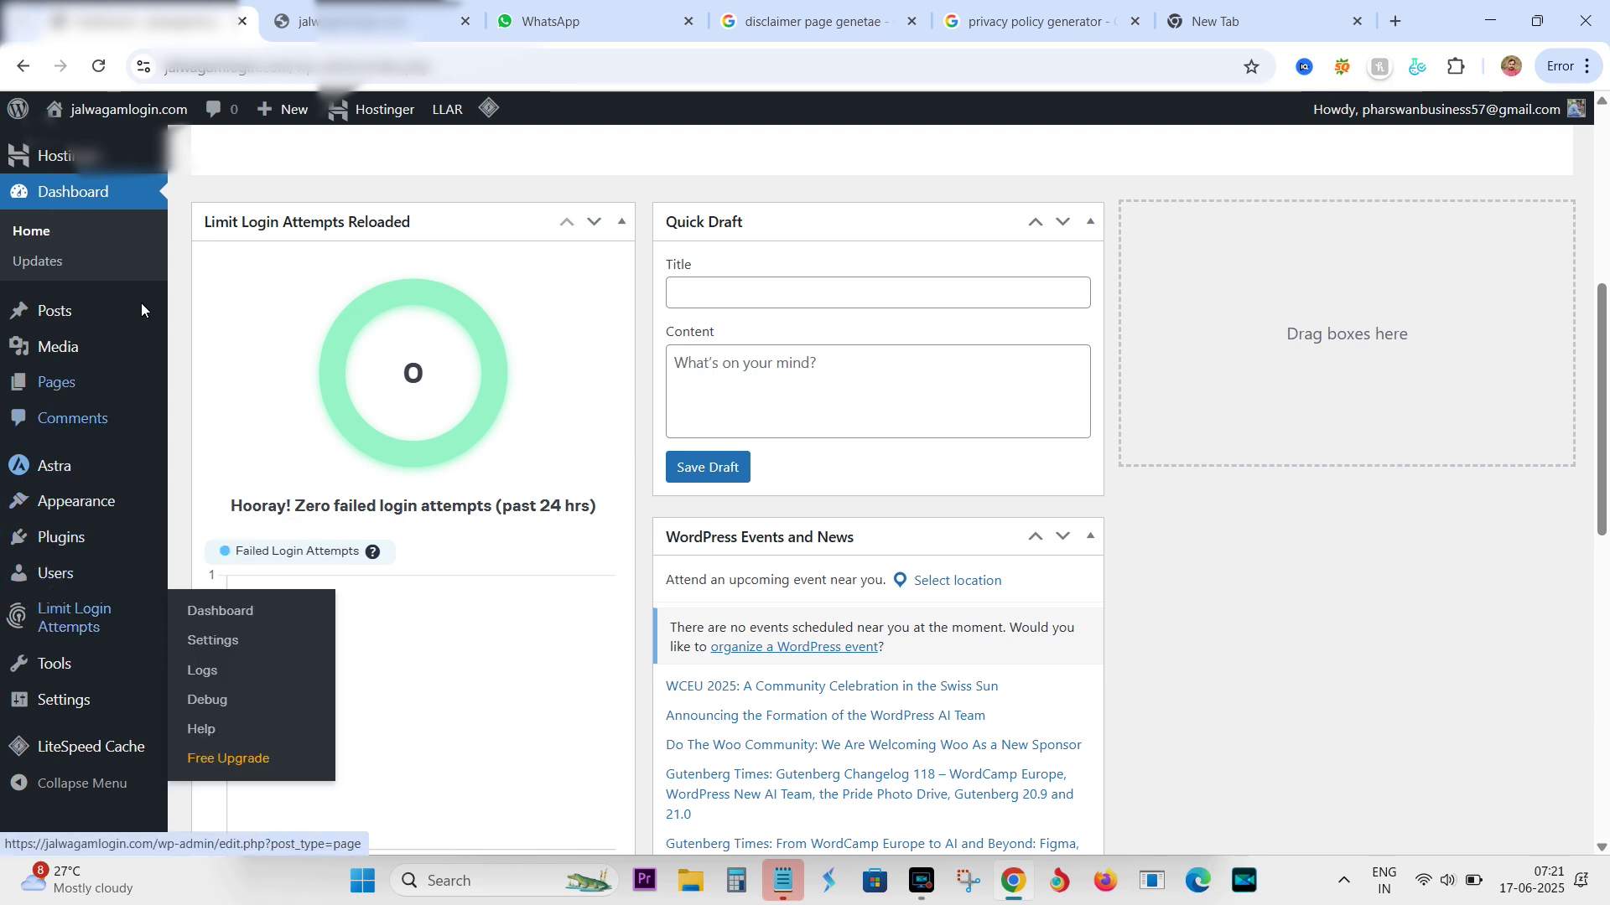
mouse_move(58, 310)
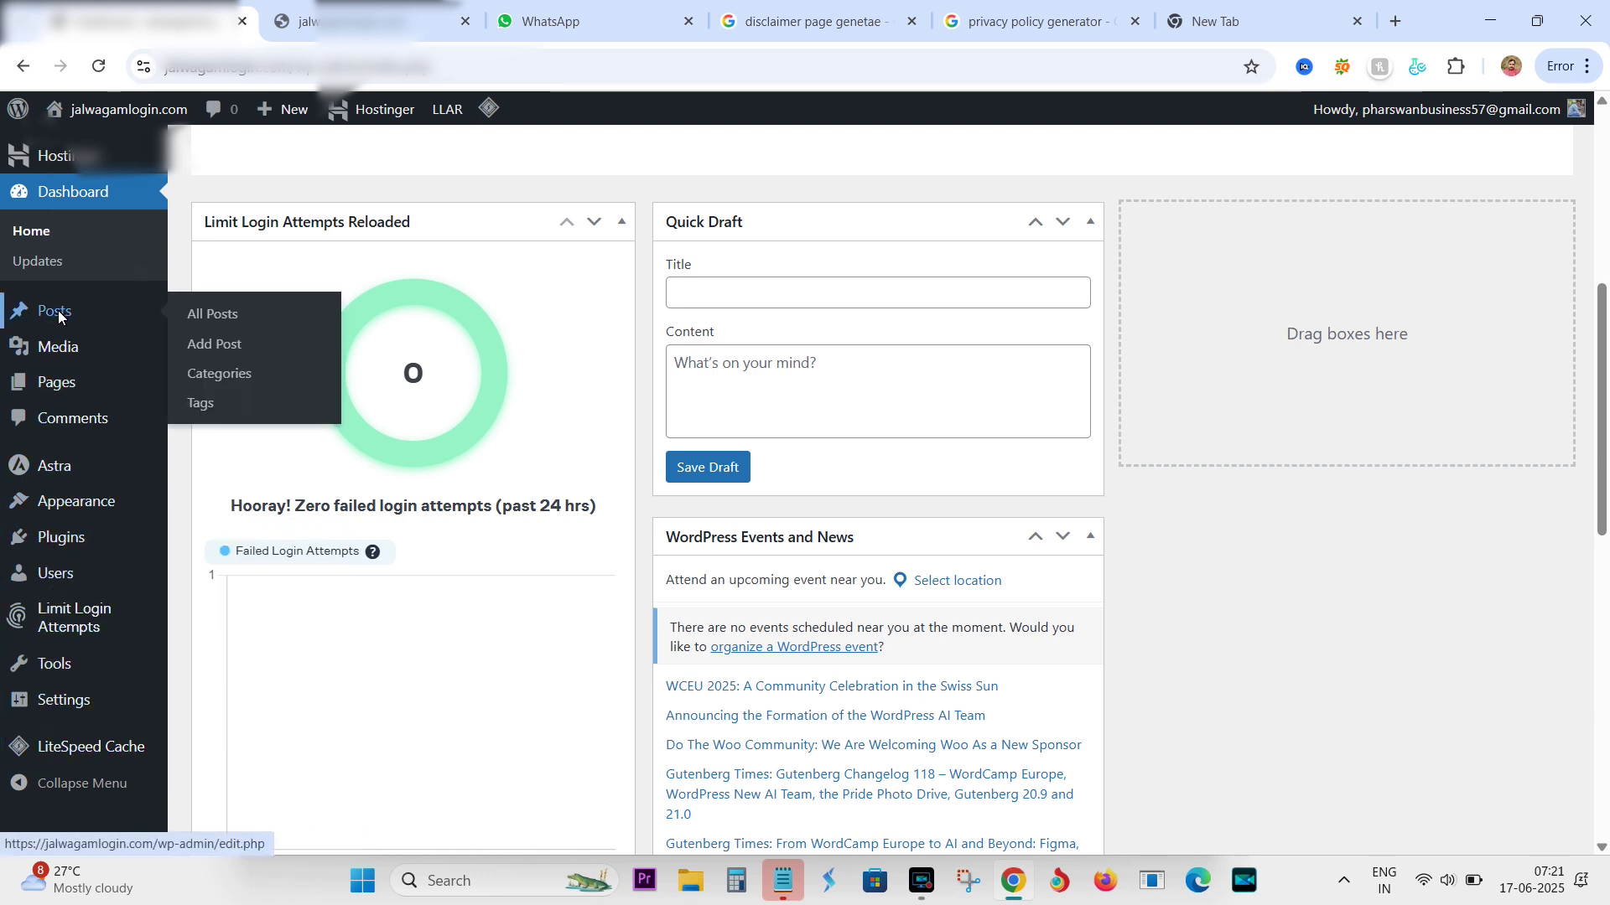
click(212, 342)
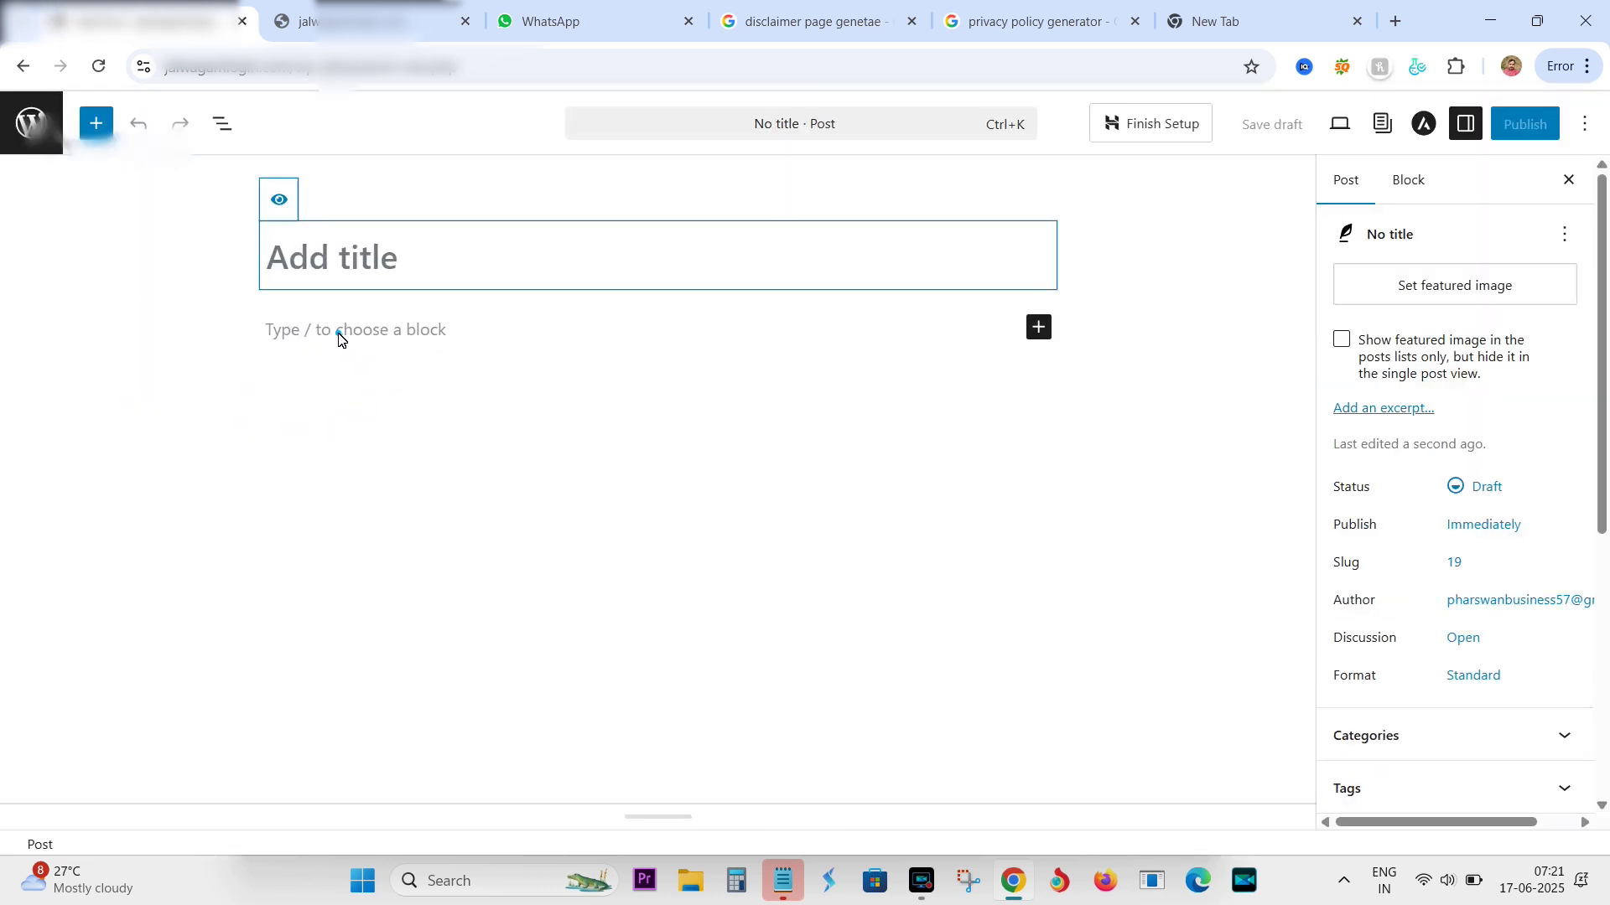
click(339, 335)
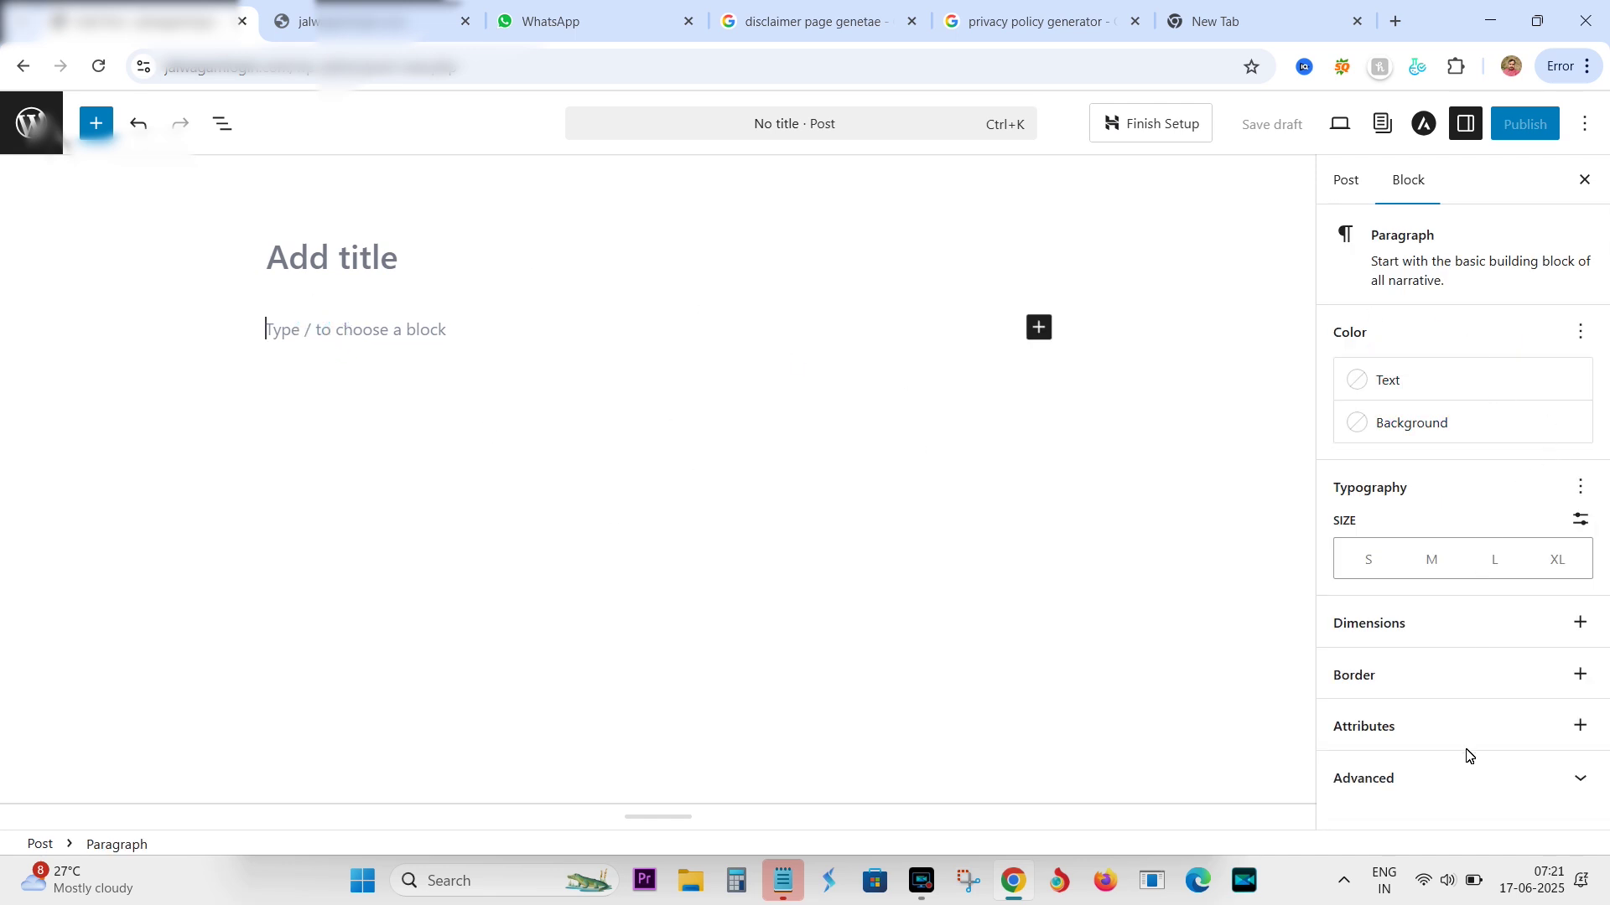
click(15, 73)
click(896, 201)
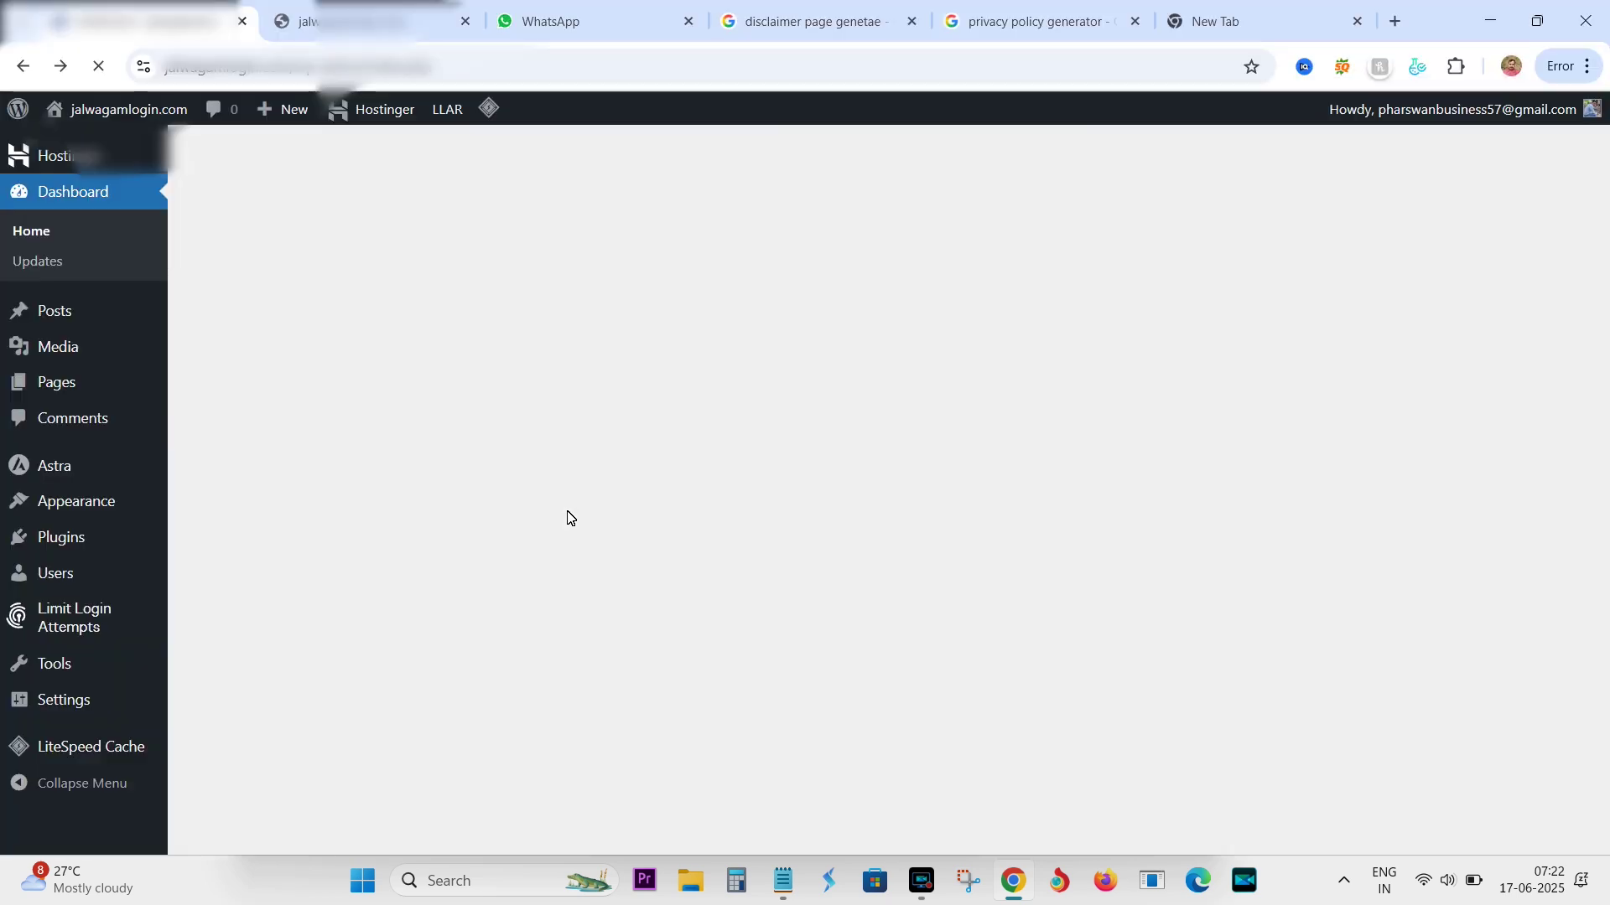
Step: Examine the dashboard's widgets, from Limit Login Attempts Reloaded and Quick Draft to Site Health Status, At a Glance and Activity
mouse_move(39, 599)
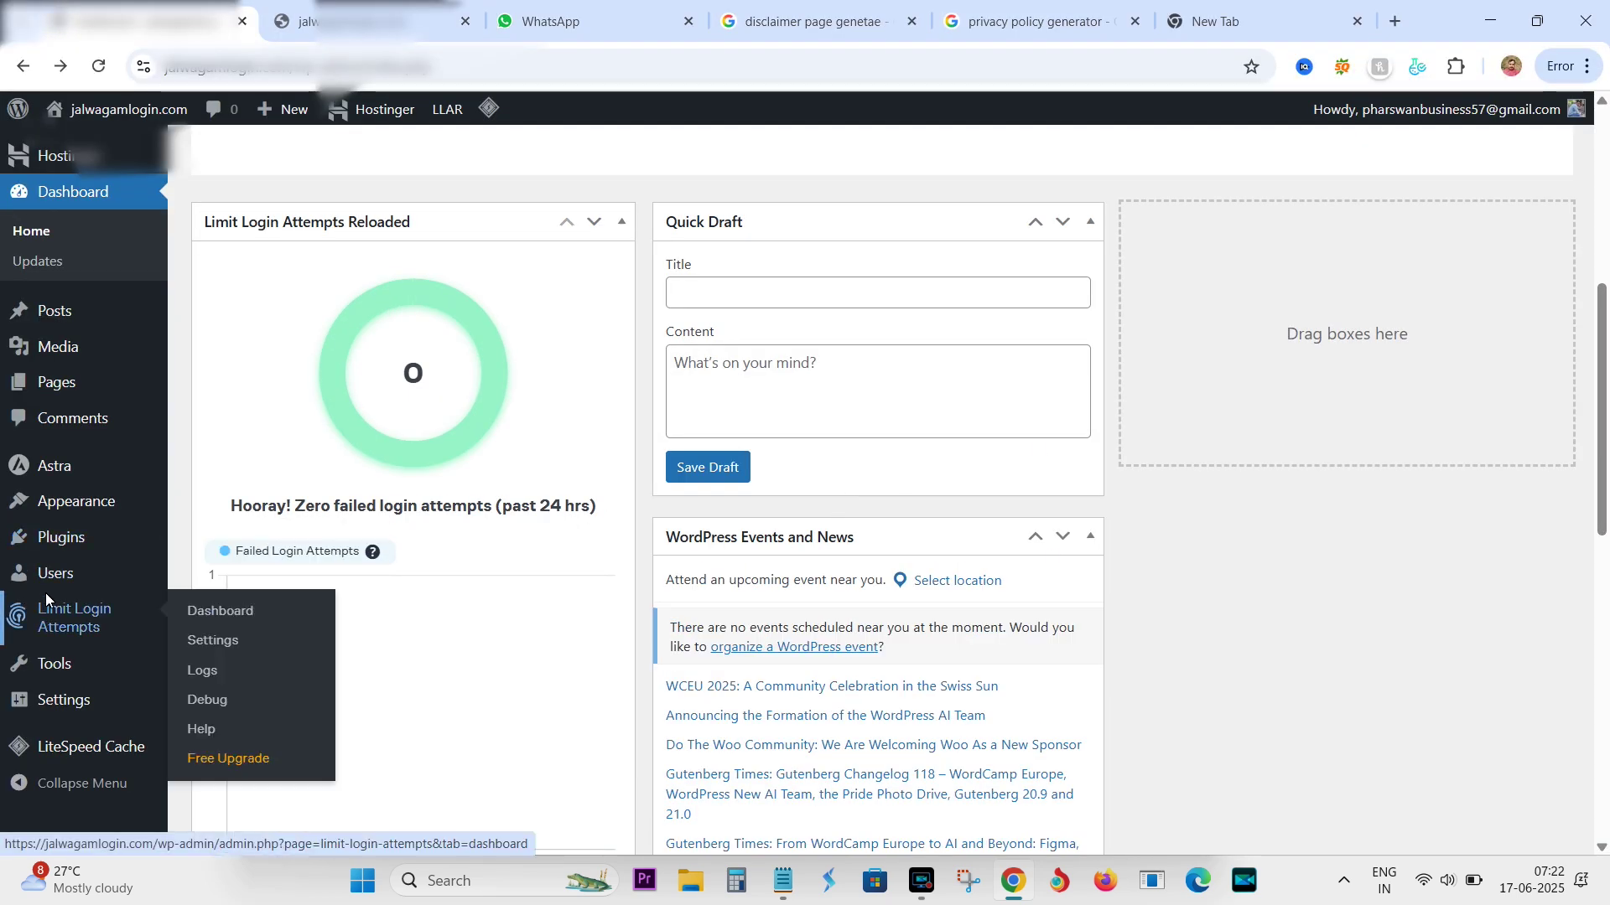
mouse_move(64, 652)
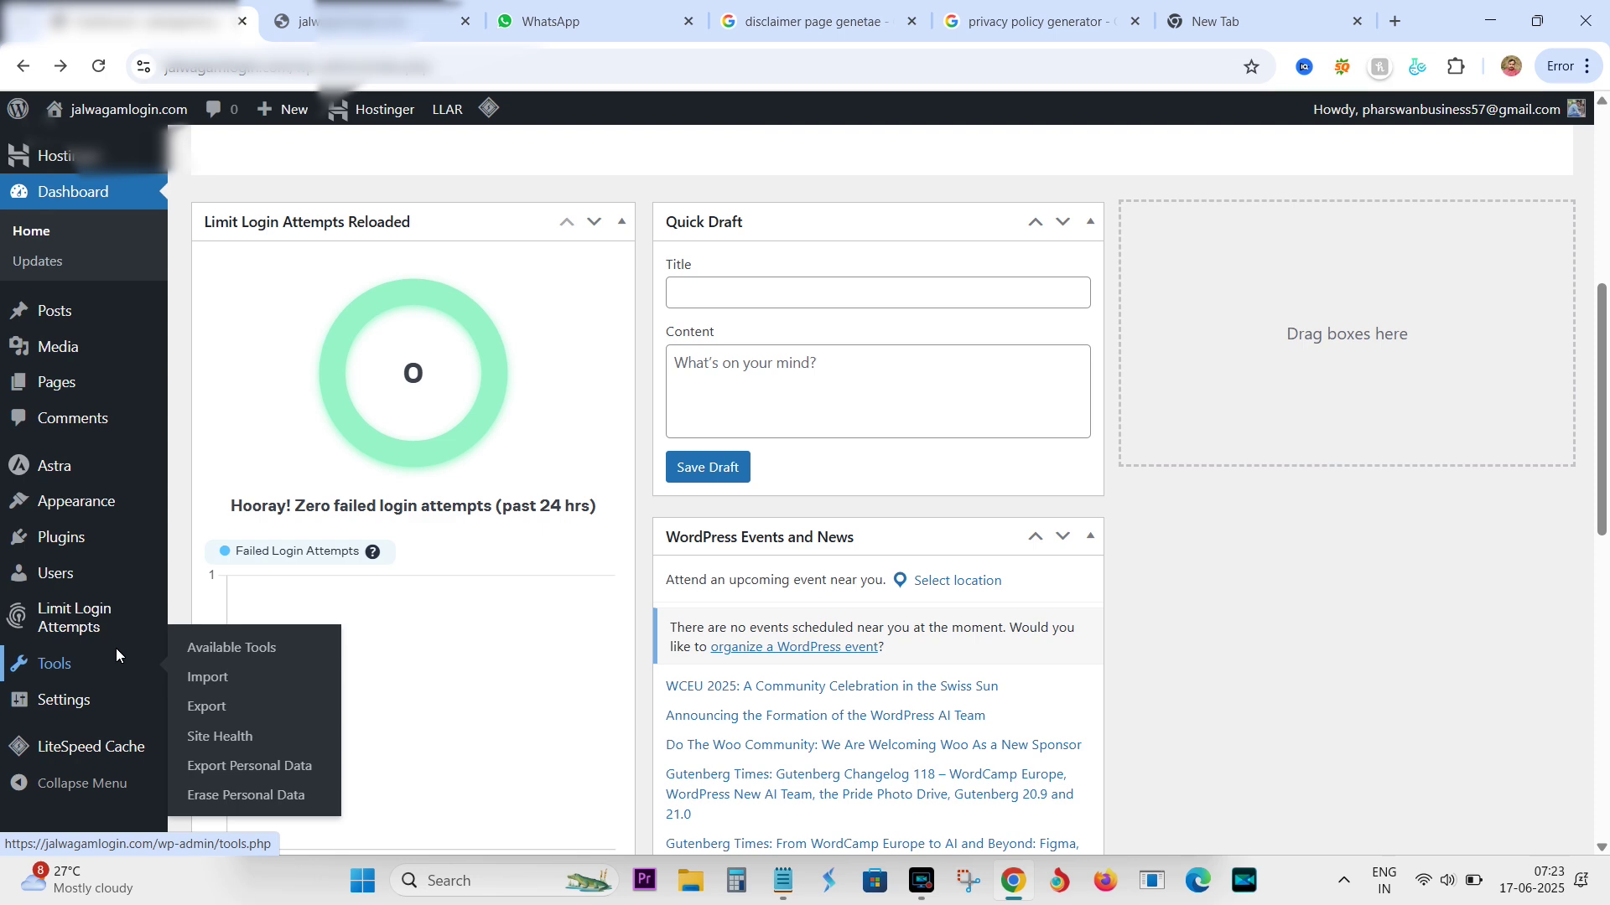
scroll(1149, 582, down, 7)
scroll(1138, 584, up, 6)
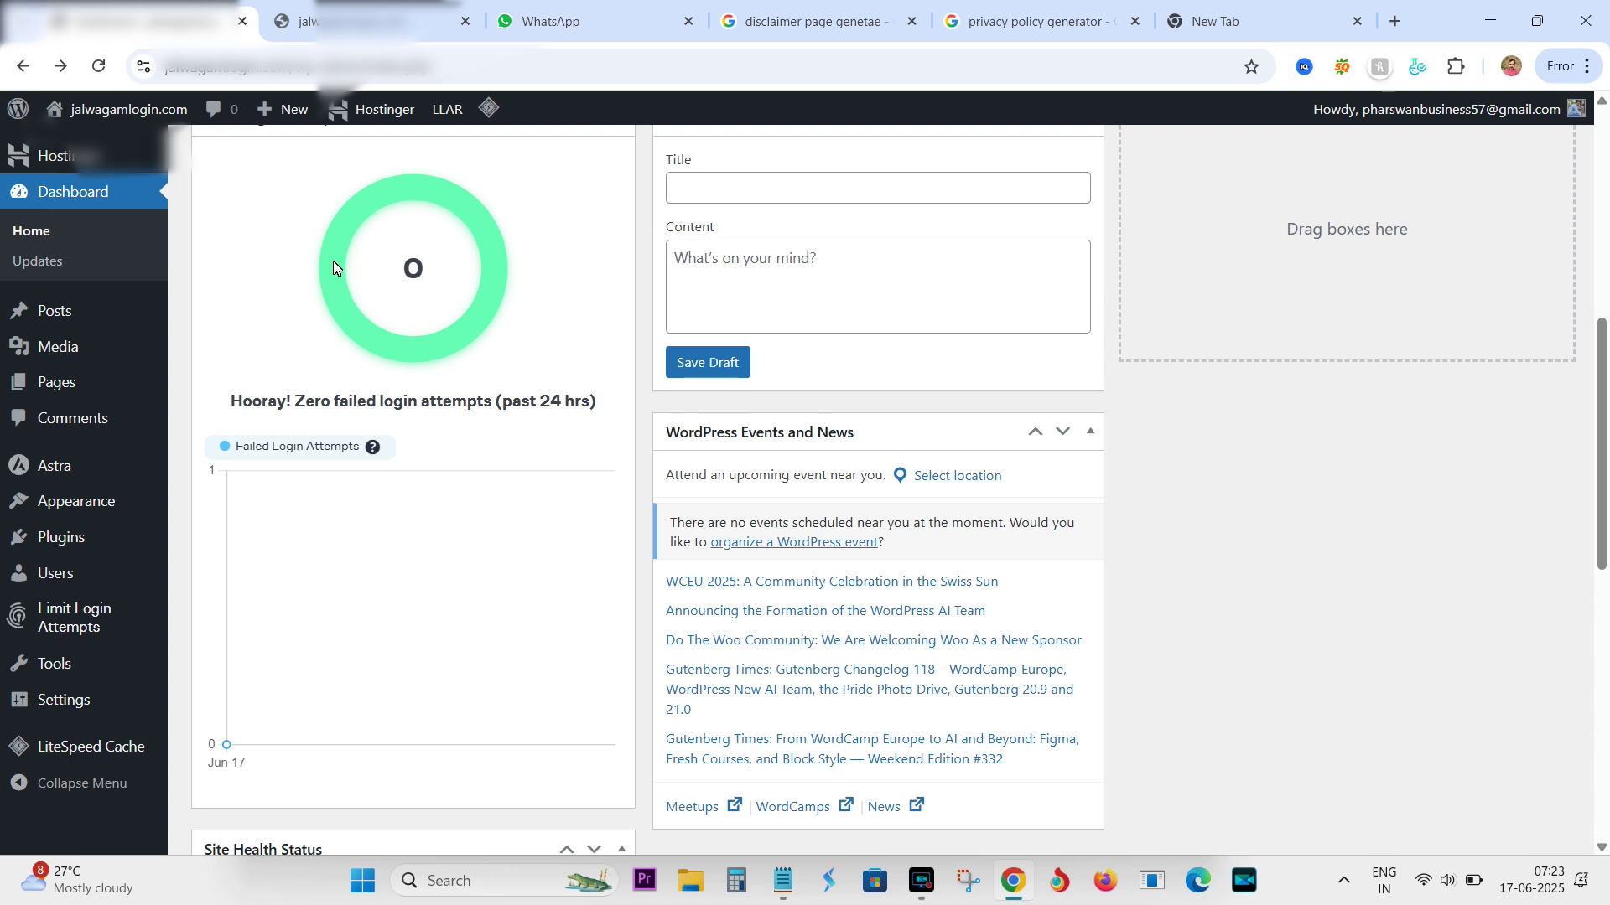
scroll(524, 298, down, 7)
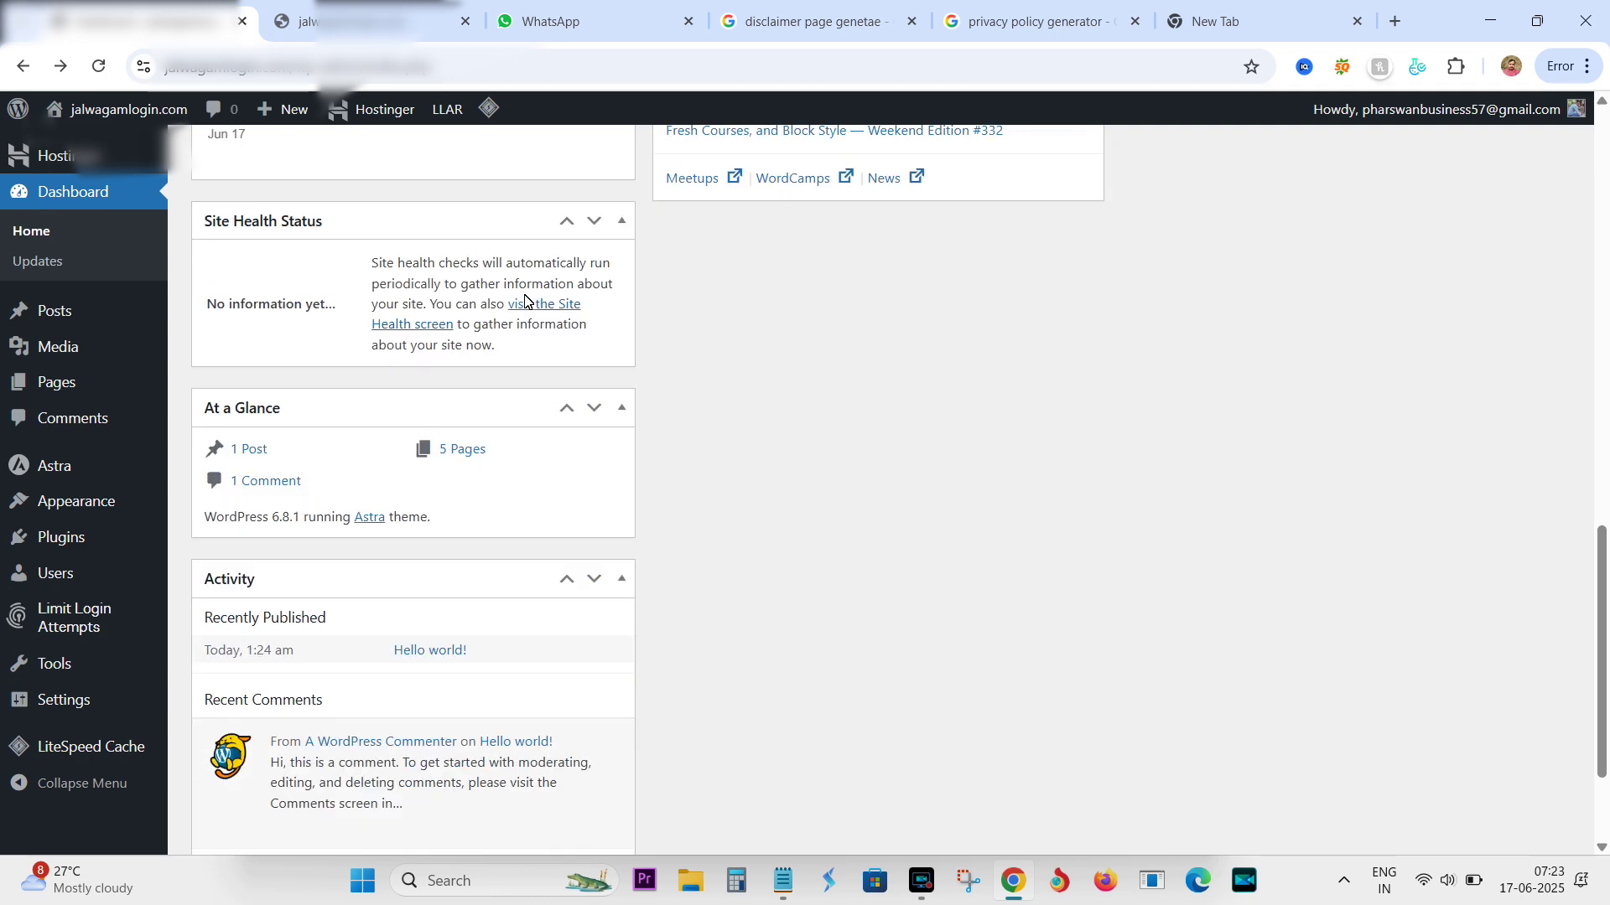
scroll(526, 300, down, 2)
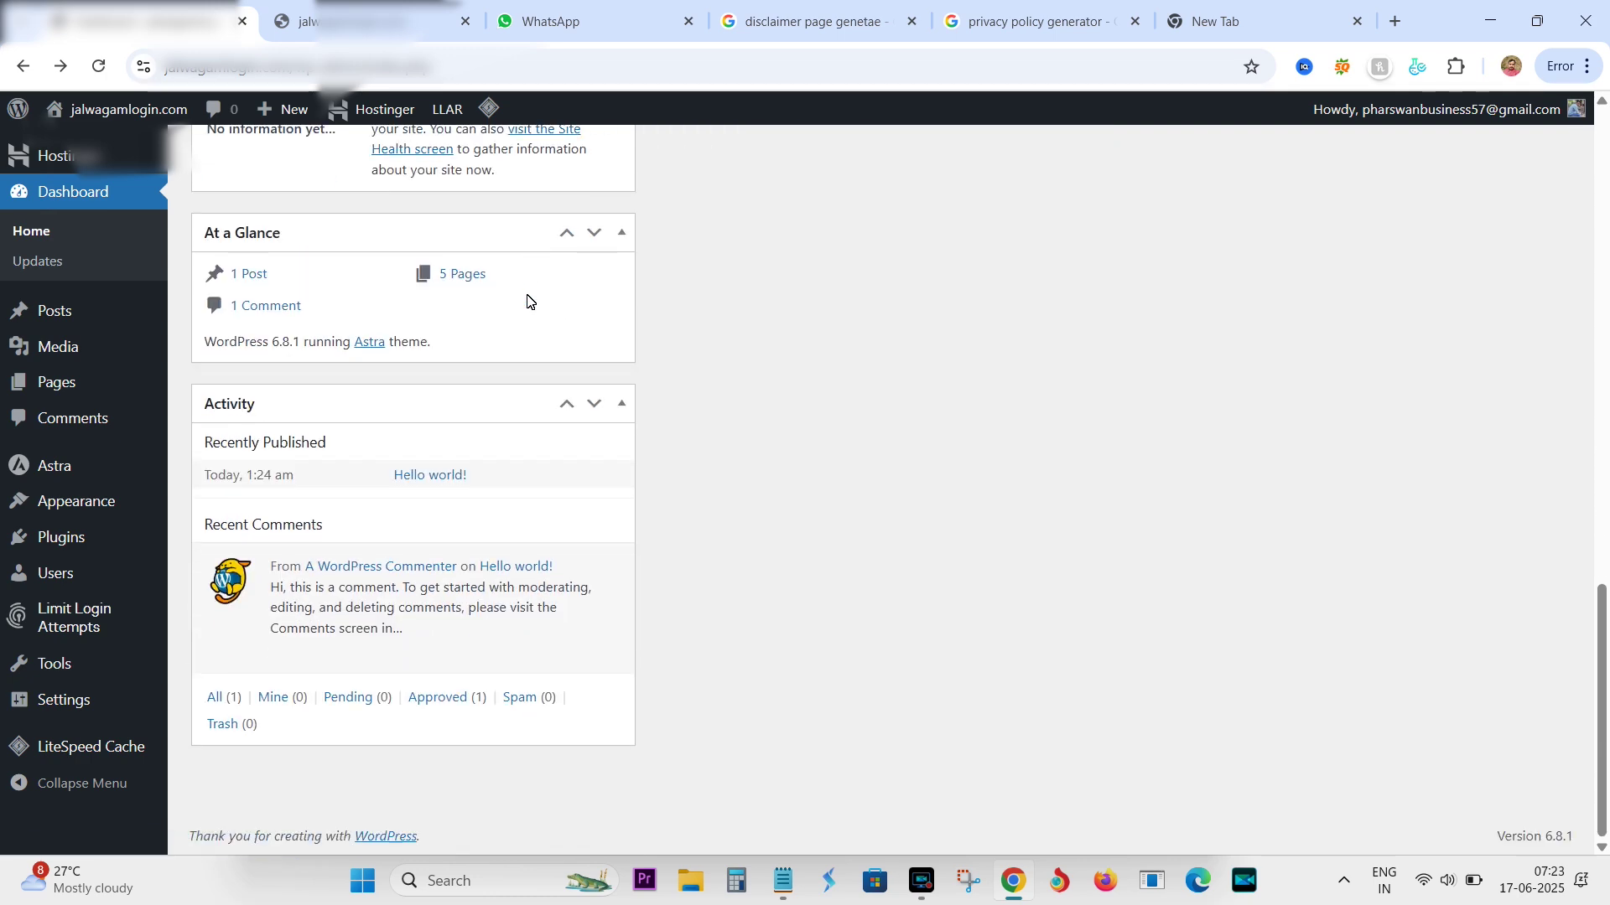
scroll(755, 399, up, 9)
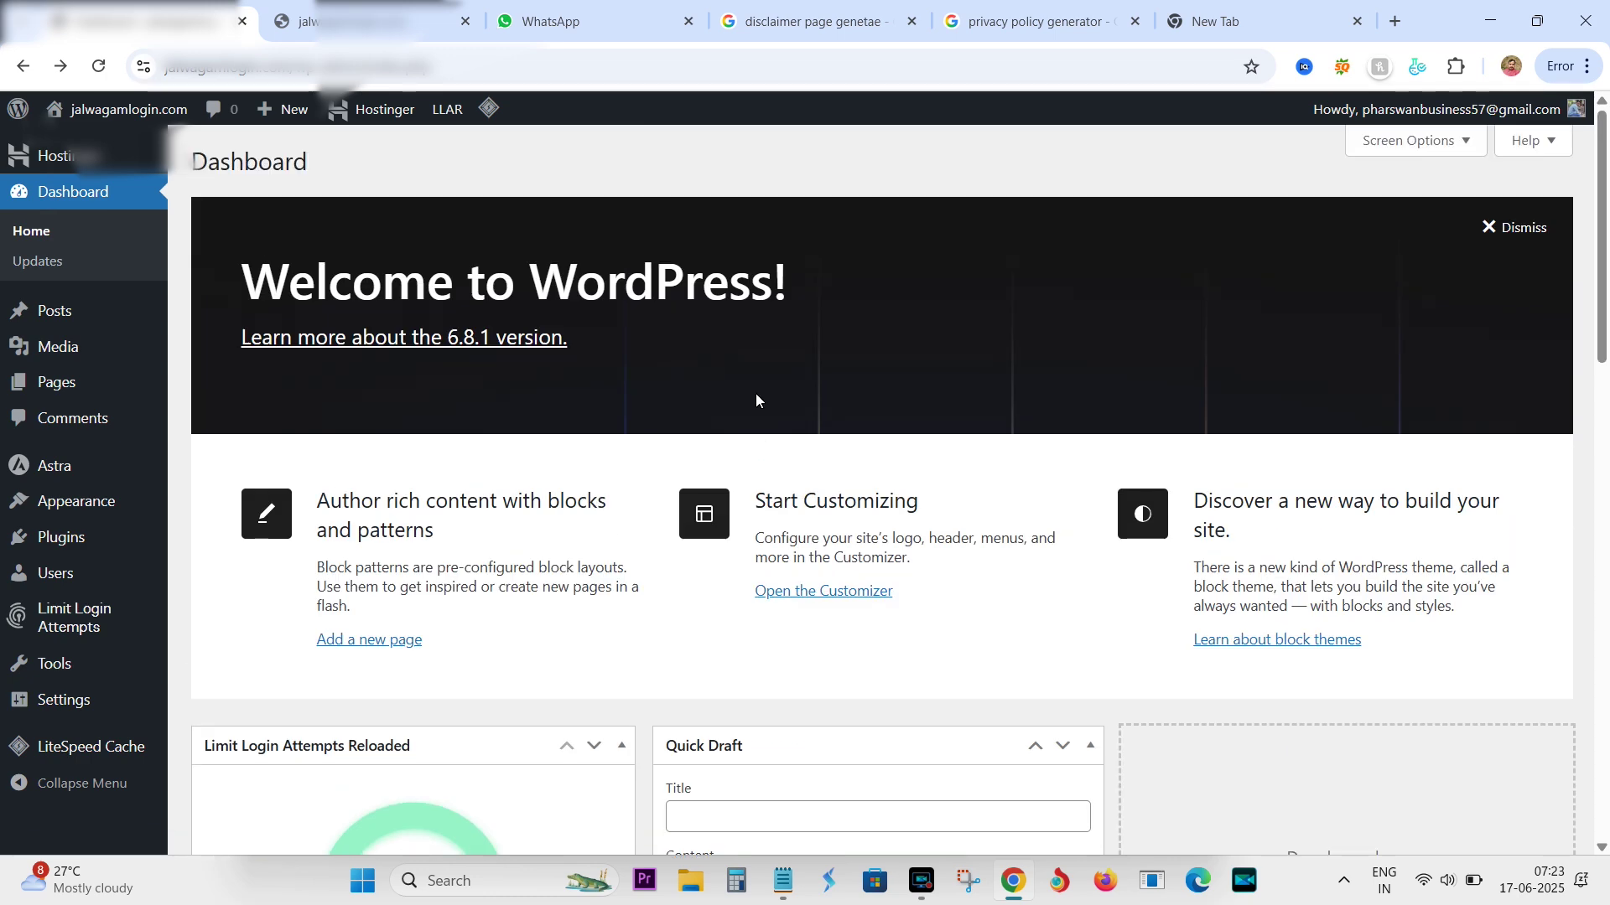